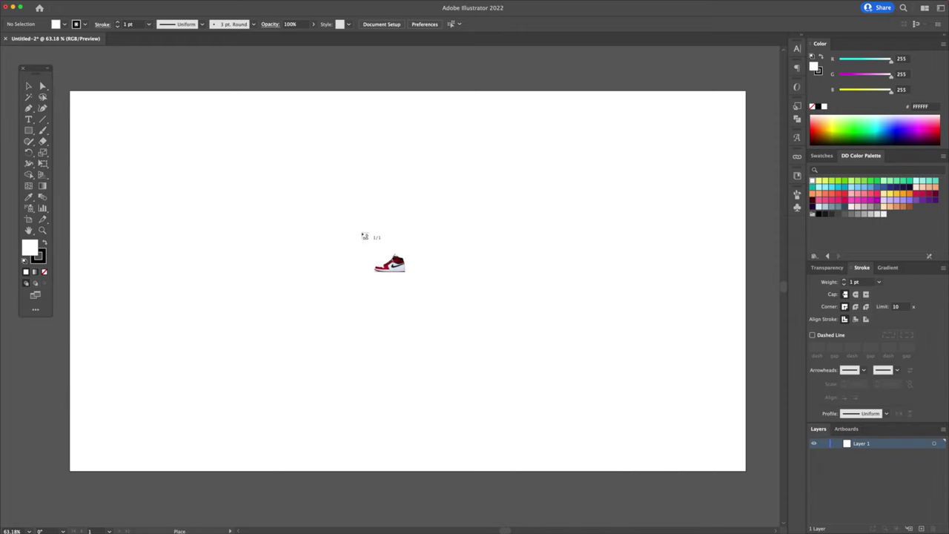
Step: Place the Jordan Shoe Reference.webp image and move it so the shoe sits in the middle of the artboard
{"action": "left_click", "coordinate": [361, 232]}
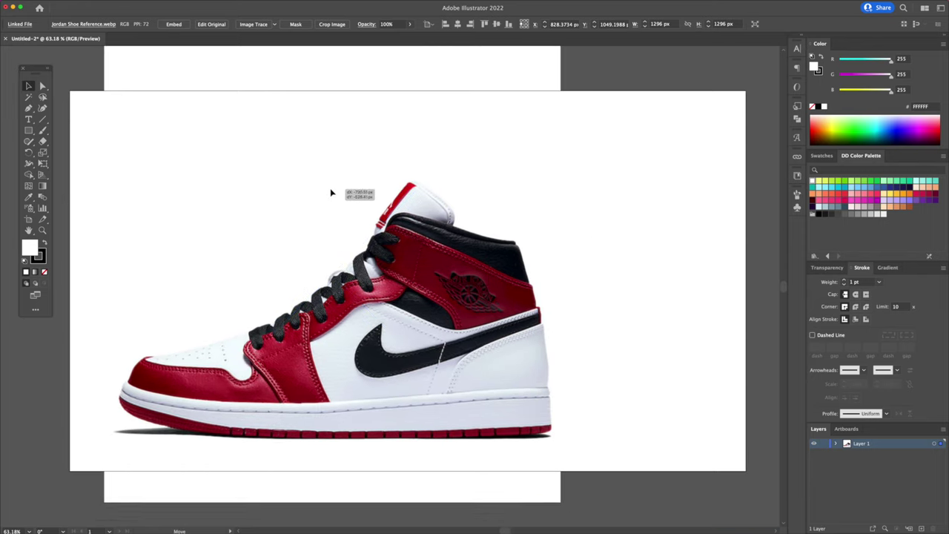
{"action": "left_click_drag", "start_coordinate": [333, 190], "coordinate": [404, 155]}
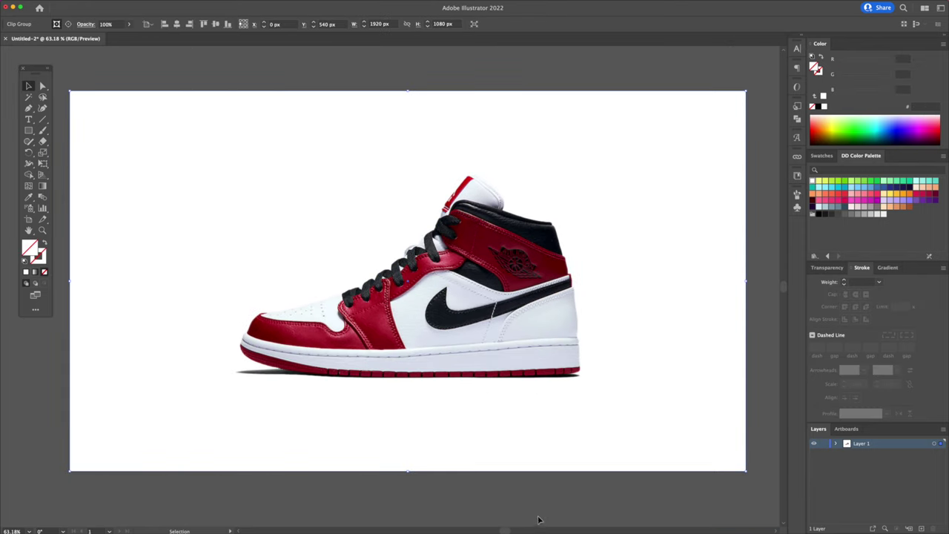
{"action": "left_click", "coordinate": [538, 520]}
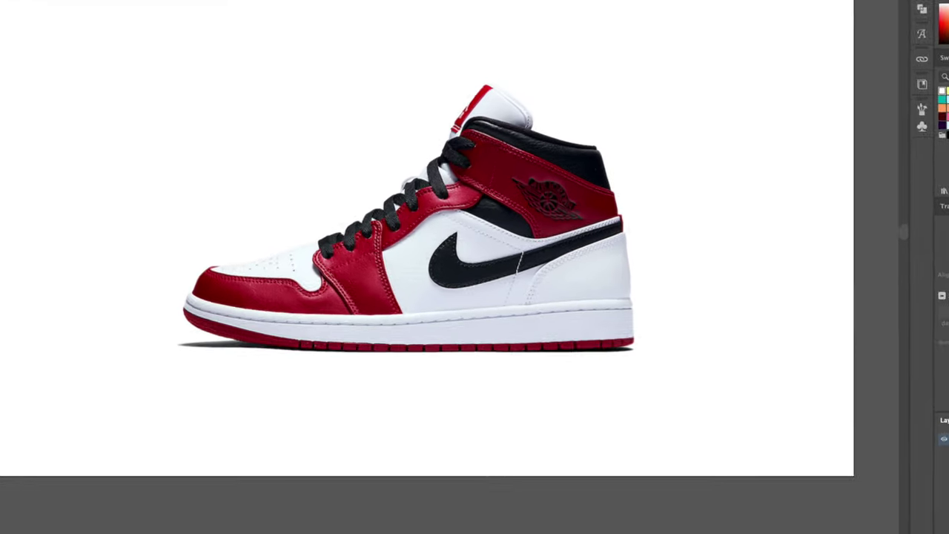
Step: Rename the image's layer as Reference and make it a template layer with images dimmed to 40%
{"action": "double_click", "coordinate": [847, 443]}
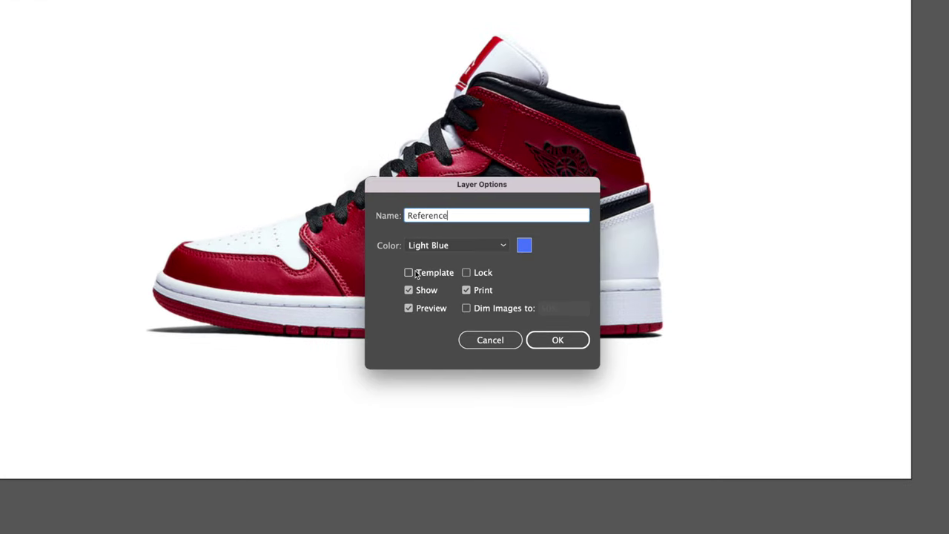
{"action": "type", "text": "Reference"}
{"action": "left_click", "coordinate": [408, 273]}
{"action": "left_click", "coordinate": [541, 308]}
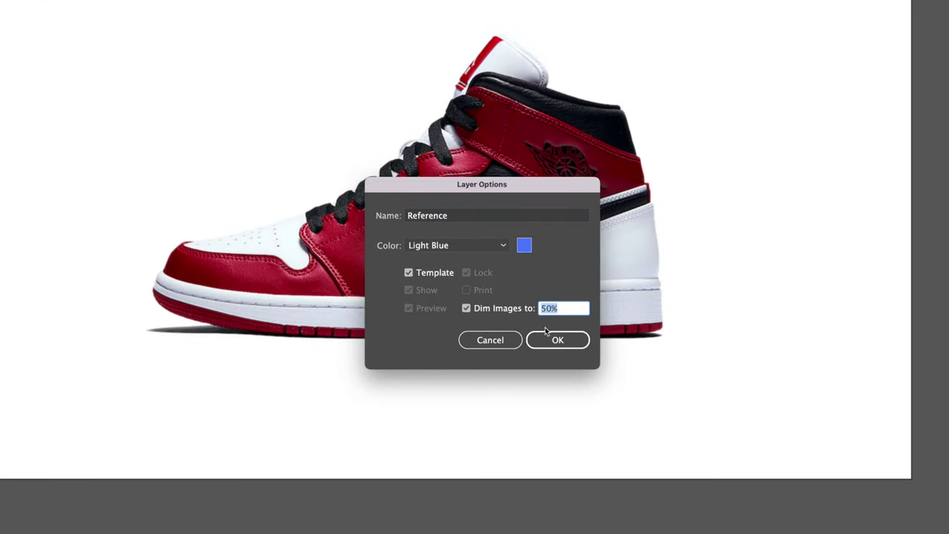
{"action": "type", "text": "40"}
{"action": "key", "text": "Tab"}
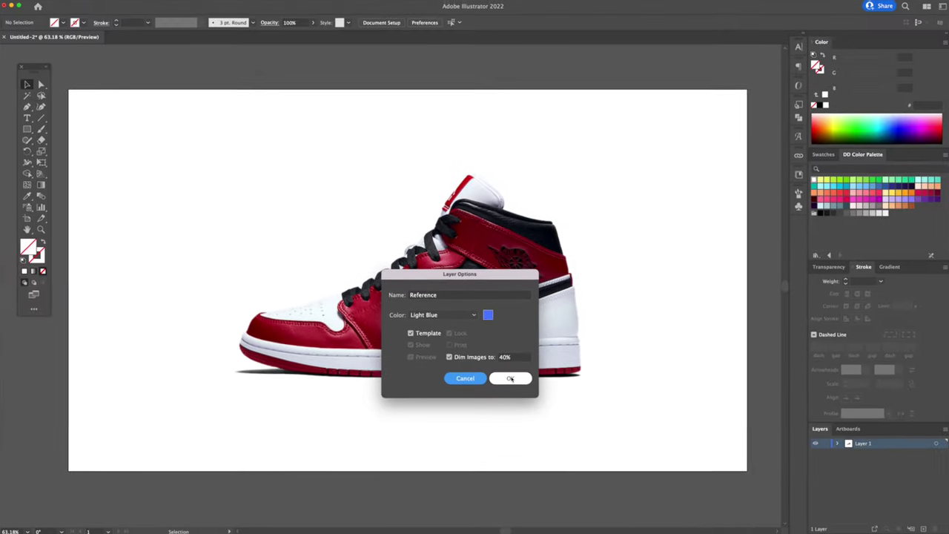
{"action": "left_click", "coordinate": [557, 340]}
Step: Add two new layers above Reference and name the uppermost one Outline
{"action": "left_click", "coordinate": [914, 526]}
{"action": "left_click", "coordinate": [913, 526]}
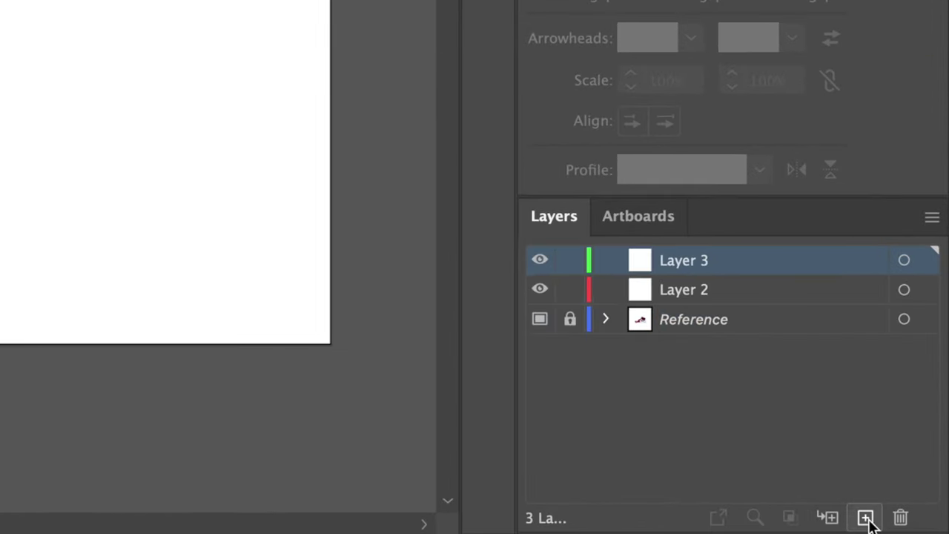
{"action": "double_click", "coordinate": [835, 416]}
{"action": "type", "text": "Outline"}
{"action": "key", "text": "Return"}
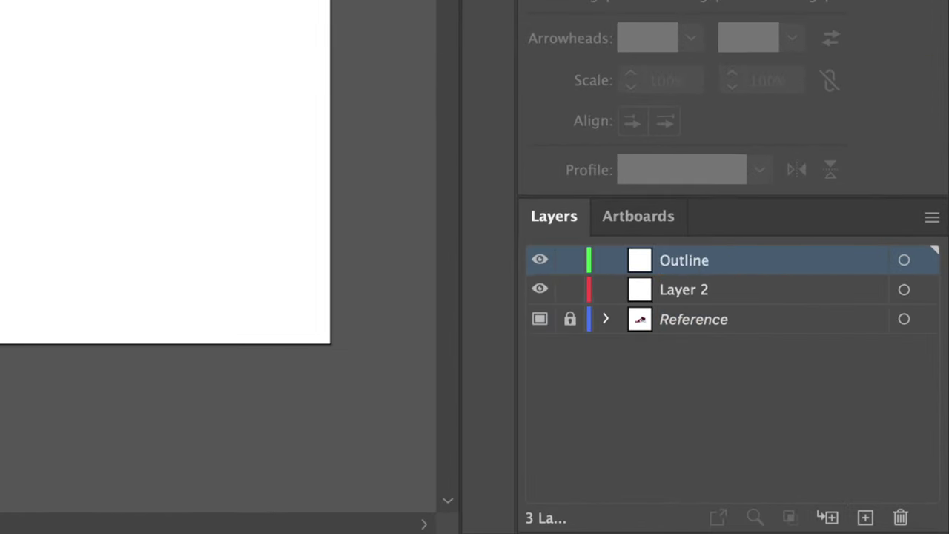
Step: Rename Layer 2 as Colours, lock it, and make Outline the active layer
{"action": "double_click", "coordinate": [688, 289]}
{"action": "type", "text": "Colours"}
{"action": "key", "text": "Return"}
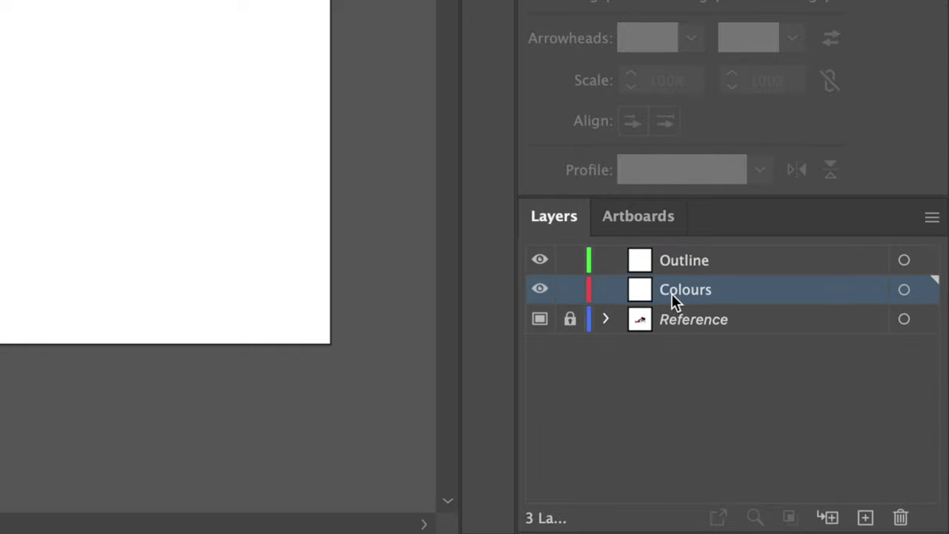
{"action": "left_click", "coordinate": [569, 290]}
{"action": "left_click", "coordinate": [725, 261]}
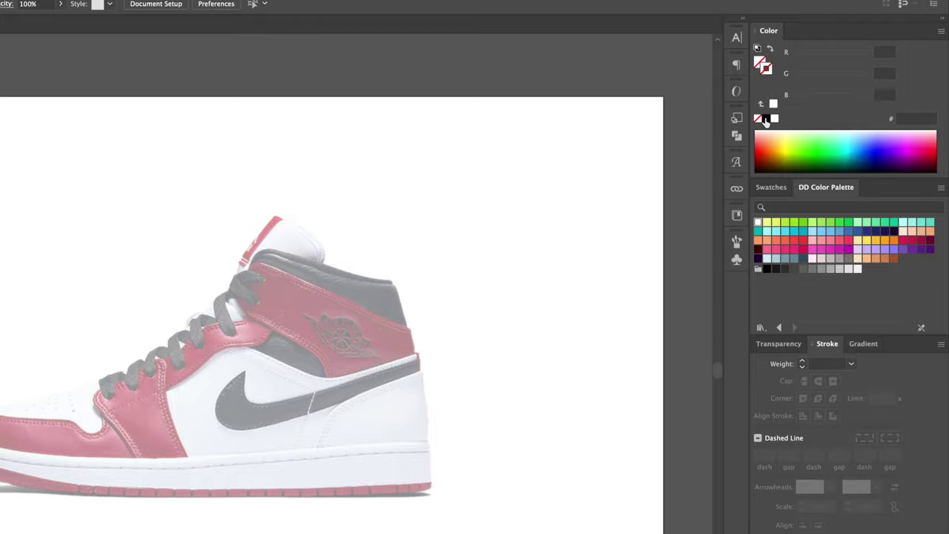
Step: Set up a black 8 pt stroke with no fill, round caps and round corner joins
{"action": "left_click", "coordinate": [766, 118]}
{"action": "left_click", "coordinate": [817, 380]}
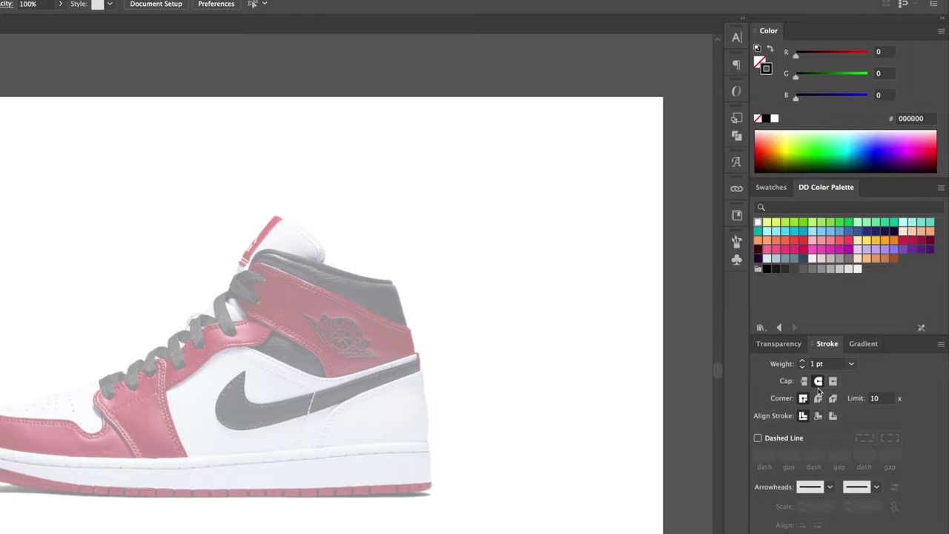
{"action": "left_click", "coordinate": [818, 398]}
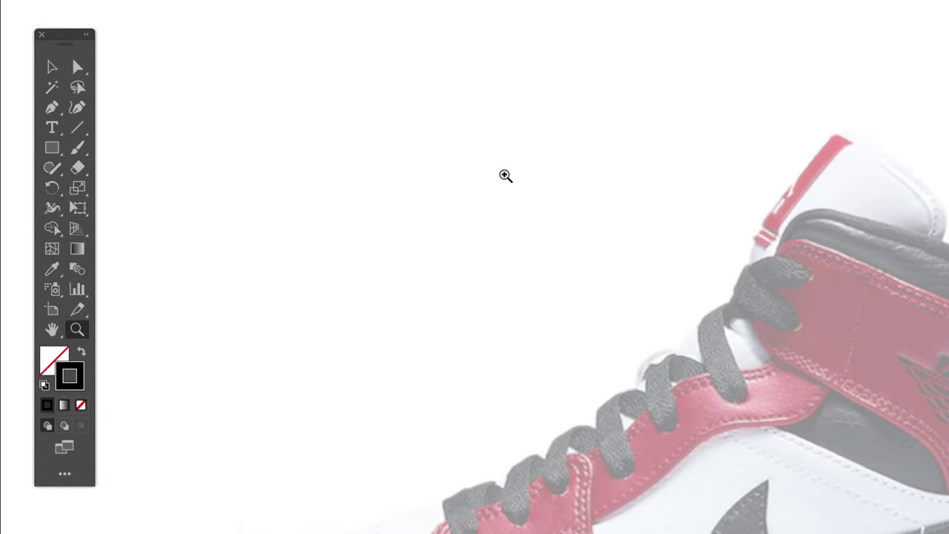
Step: With the Pen tool, start the shoe outline at the collar front and trace over the collar and down the upper heel
{"action": "left_click", "coordinate": [29, 108]}
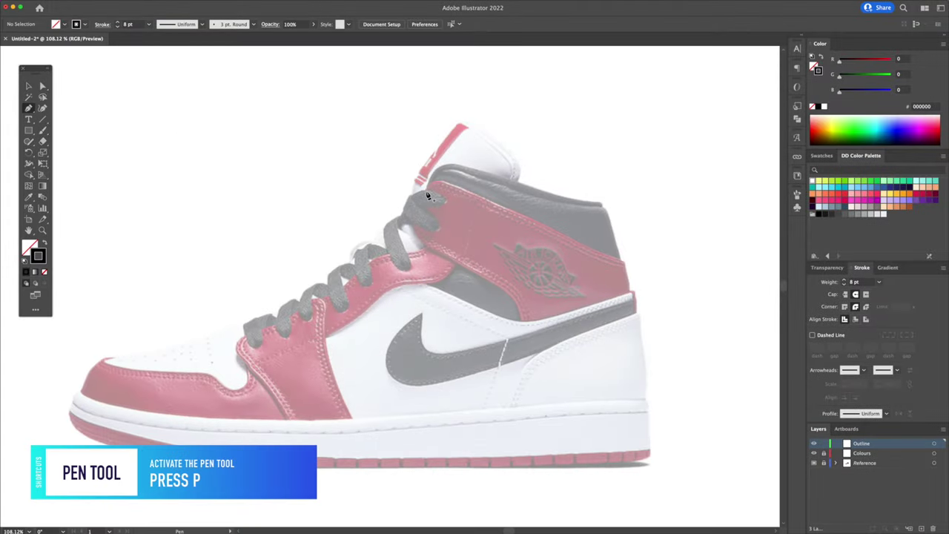
{"action": "left_click", "coordinate": [426, 193]}
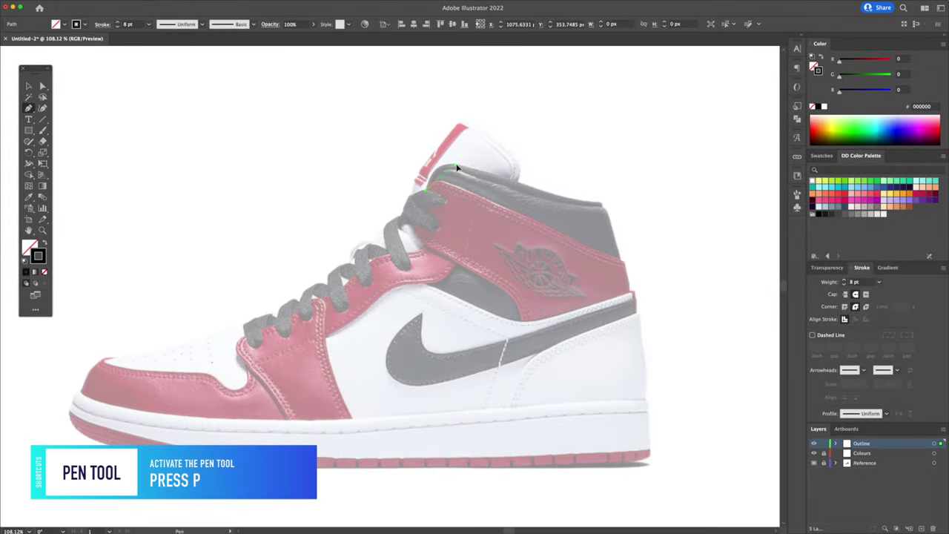
{"action": "left_click_drag", "start_coordinate": [482, 172], "coordinate": [688, 221]}
{"action": "left_click", "coordinate": [630, 292]}
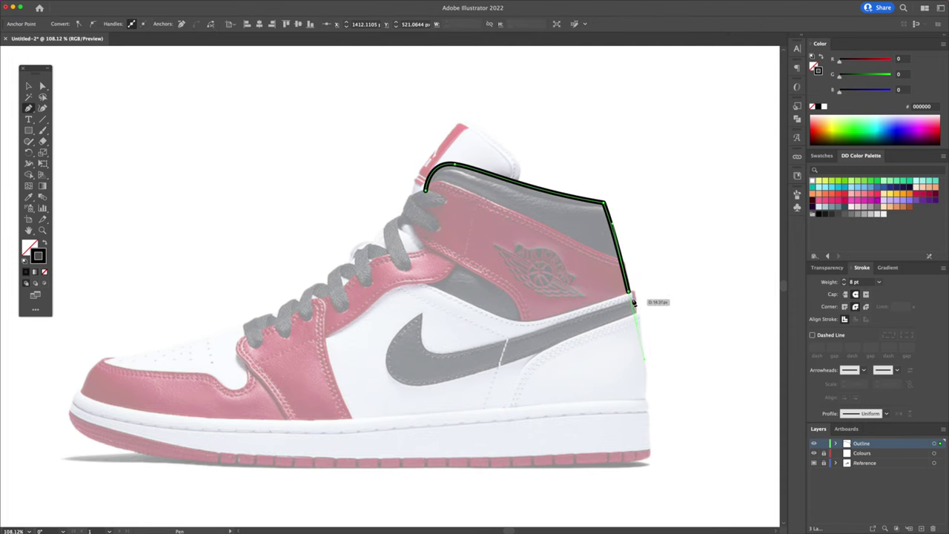
Step: Continue the outline down the back of the heel, around the midsole edge, to the sole's rear lower corner
{"action": "scroll", "coordinate": [647, 399], "scroll_direction": "up", "scroll_amount": 5}
{"action": "left_click_drag", "start_coordinate": [626, 284], "coordinate": [628, 438]}
{"action": "left_click", "coordinate": [626, 284]}
{"action": "left_click_drag", "start_coordinate": [628, 309], "coordinate": [621, 321]}
{"action": "left_click", "coordinate": [628, 311]}
{"action": "left_click", "coordinate": [634, 405]}
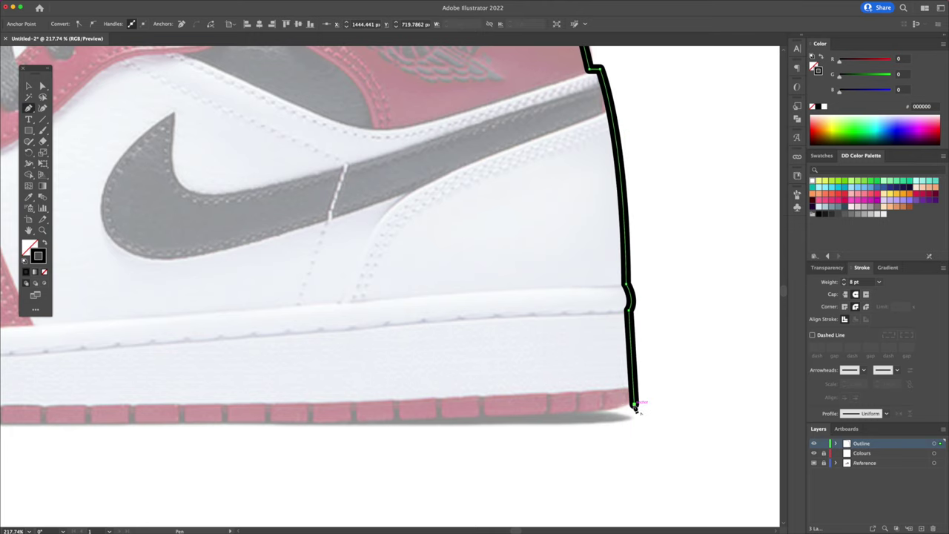
Step: Trace the underside of the sole with a long curve from the heel up to the toe tip
{"action": "scroll", "coordinate": [634, 405], "scroll_direction": "down", "scroll_amount": 3}
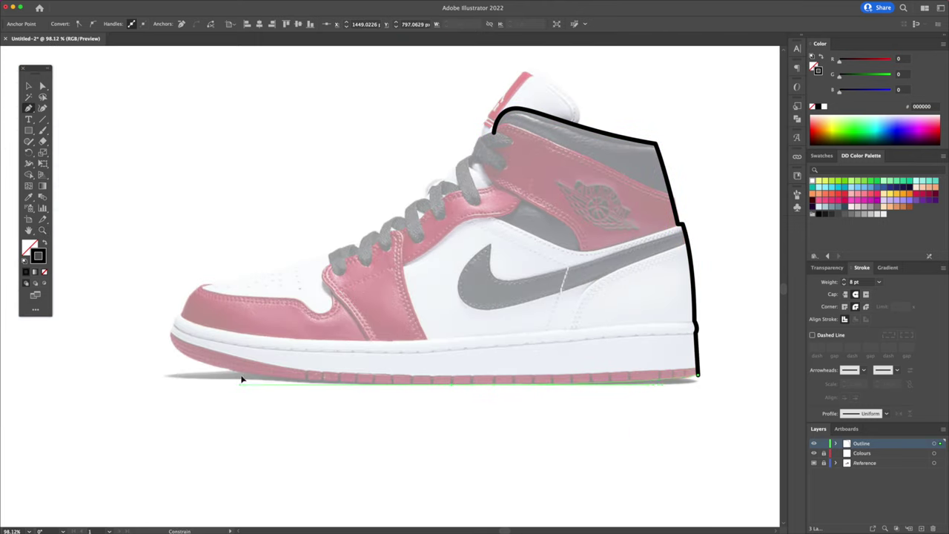
{"action": "left_click_drag", "start_coordinate": [231, 382], "coordinate": [229, 384]}
{"action": "left_click_drag", "start_coordinate": [170, 334], "coordinate": [165, 304]}
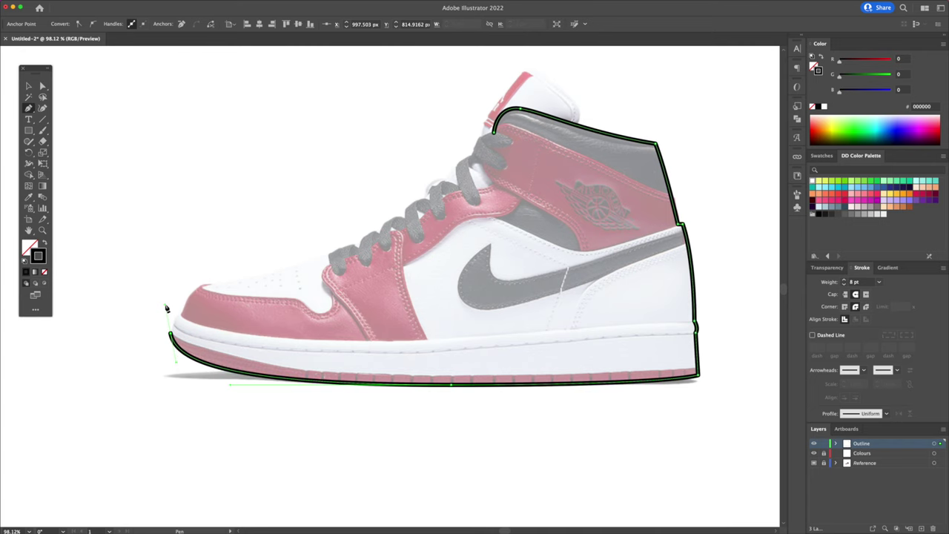
Step: Continue the outline around the front of the midsole and over the toe cap toward the laces
{"action": "scroll", "coordinate": [172, 332], "scroll_direction": "up", "scroll_amount": 4}
{"action": "left_click", "coordinate": [208, 287]}
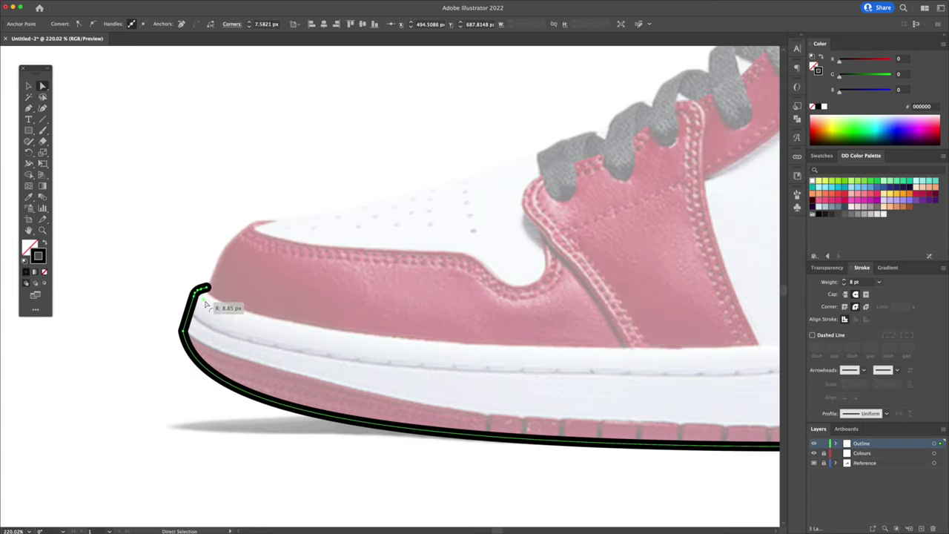
{"action": "left_click_drag", "start_coordinate": [275, 219], "coordinate": [324, 215]}
{"action": "left_click", "coordinate": [275, 220]}
{"action": "left_click_drag", "start_coordinate": [428, 195], "coordinate": [434, 288]}
Step: Trace the bumps along the laces and close the shoe outline at the front of the collar
{"action": "left_click_drag", "start_coordinate": [610, 175], "coordinate": [526, 189]}
{"action": "key", "text": "super+z"}
{"action": "left_click_drag", "start_coordinate": [452, 237], "coordinate": [526, 241]}
{"action": "scroll", "coordinate": [475, 257], "scroll_direction": "up", "scroll_amount": 3}
{"action": "scroll", "coordinate": [474, 257], "scroll_direction": "right", "scroll_amount": 5}
{"action": "left_click", "coordinate": [445, 251]}
{"action": "left_click_drag", "start_coordinate": [495, 201], "coordinate": [533, 218]}
Step: Round the outline's sharp corners at the collar's back, the heel step and the sole's rear edge with Direct Selection
{"action": "key", "text": "a"}
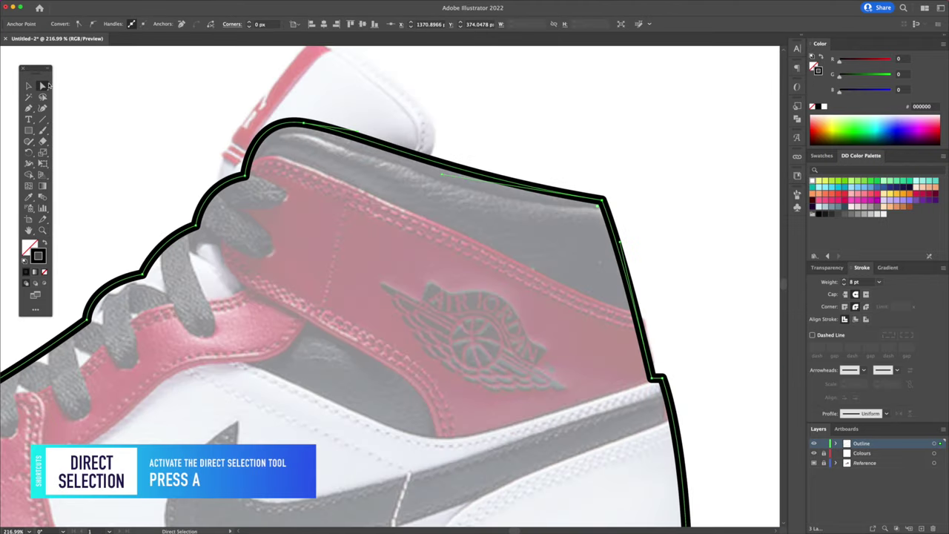
{"action": "left_click_drag", "start_coordinate": [598, 208], "coordinate": [588, 220]}
{"action": "left_click_drag", "start_coordinate": [670, 377], "coordinate": [643, 385]}
{"action": "left_click_drag", "start_coordinate": [658, 372], "coordinate": [645, 167]}
{"action": "left_click", "coordinate": [698, 361]}
{"action": "left_click", "coordinate": [659, 479]}
{"action": "left_click_drag", "start_coordinate": [672, 479], "coordinate": [591, 268]}
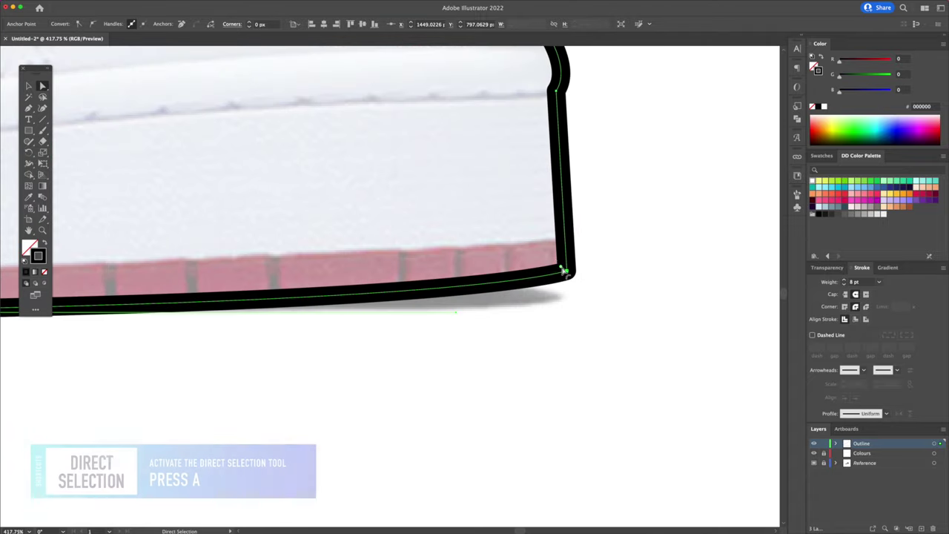
{"action": "left_click_drag", "start_coordinate": [568, 259], "coordinate": [582, 239]}
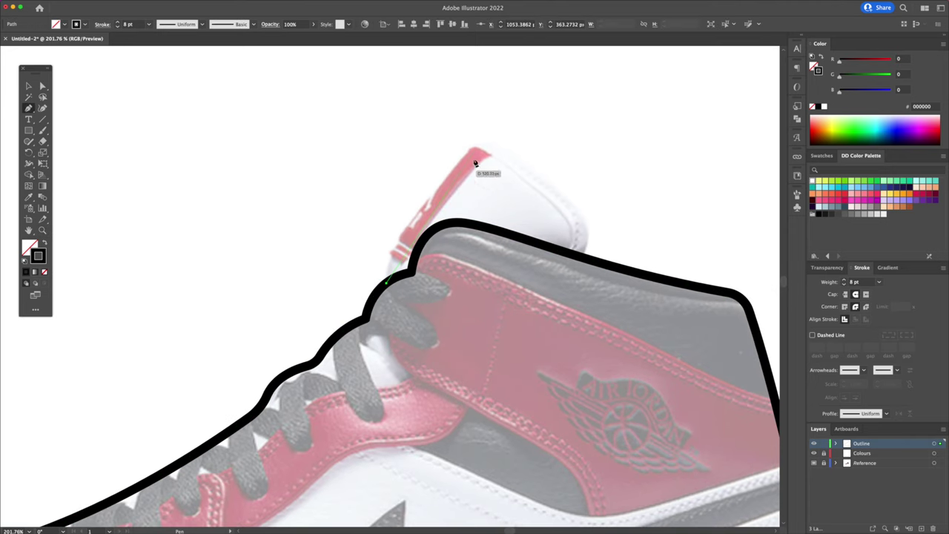
Step: Trace the tongue above the collar with the Pen tool, ending where it meets the collar edge
{"action": "left_click_drag", "start_coordinate": [475, 146], "coordinate": [567, 64]}
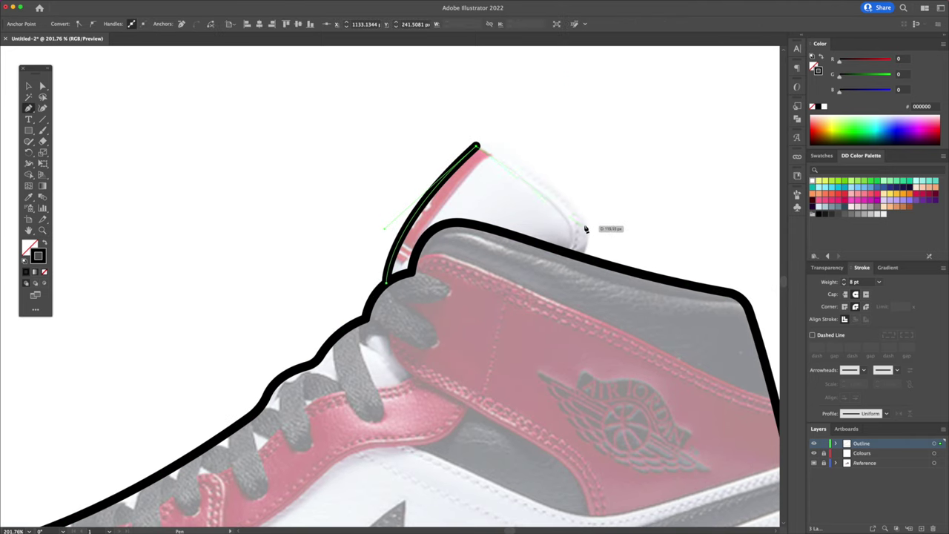
{"action": "left_click_drag", "start_coordinate": [589, 222], "coordinate": [644, 287]}
{"action": "left_click_drag", "start_coordinate": [589, 222], "coordinate": [567, 275]}
Step: Round the tongue outline's back corner and deselect the path
{"action": "key", "text": "a"}
{"action": "left_click", "coordinate": [588, 223]}
{"action": "left_click_drag", "start_coordinate": [576, 227], "coordinate": [551, 236]}
{"action": "key", "text": "v"}
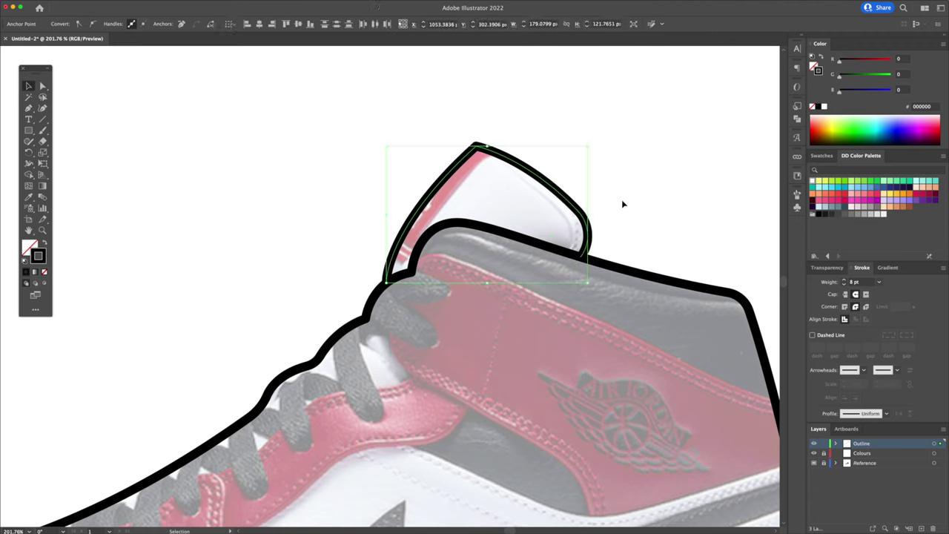
{"action": "left_click", "coordinate": [621, 202]}
Step: Draw a 7 pt curved seam line between the black collar and the red ankle panel, ending at the heel outline
{"action": "key", "text": "z"}
{"action": "left_click_drag", "start_coordinate": [599, 153], "coordinate": [521, 155]}
{"action": "left_click_drag", "start_coordinate": [561, 199], "coordinate": [524, 161]}
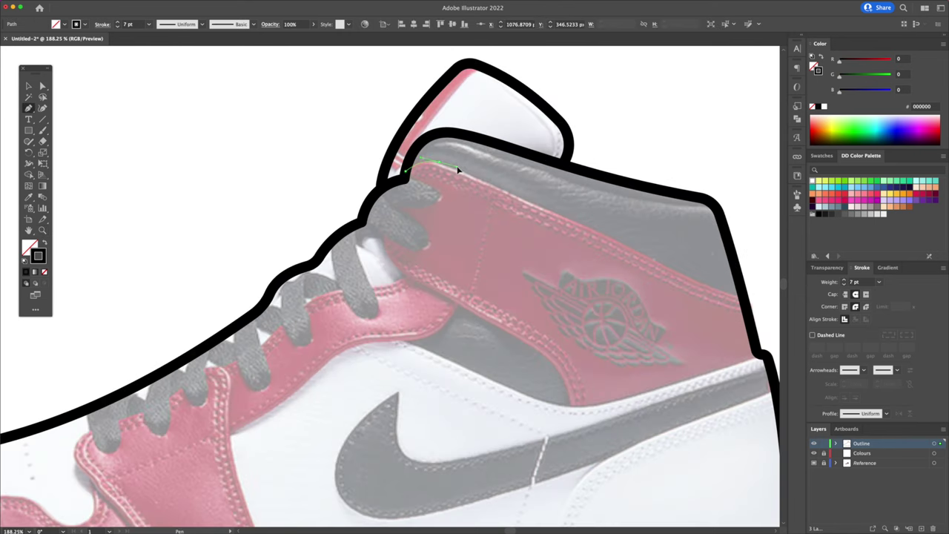
{"action": "left_click", "coordinate": [408, 168]}
{"action": "left_click_drag", "start_coordinate": [443, 159], "coordinate": [464, 165]}
{"action": "left_click_drag", "start_coordinate": [575, 218], "coordinate": [400, 166]}
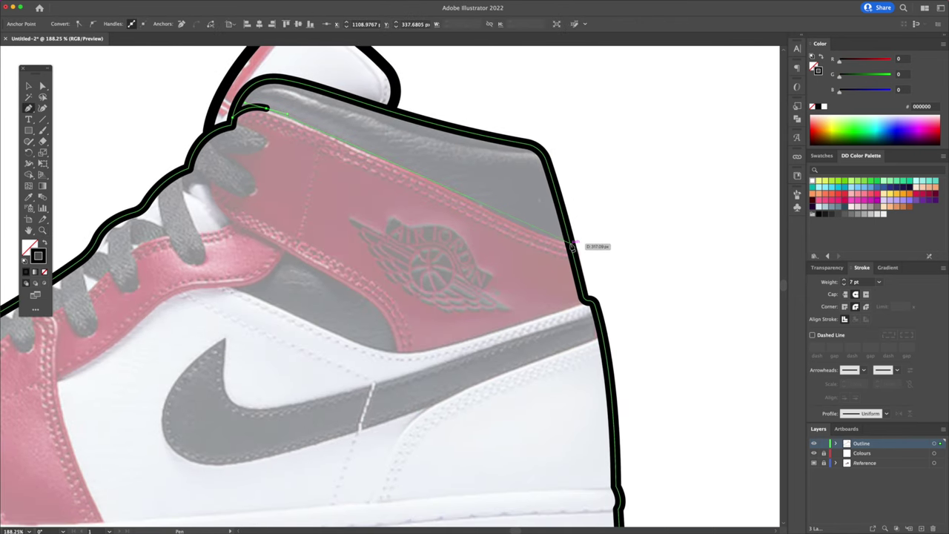
{"action": "left_click_drag", "start_coordinate": [725, 309], "coordinate": [699, 303]}
{"action": "left_click", "coordinate": [644, 298], "text": "super"}
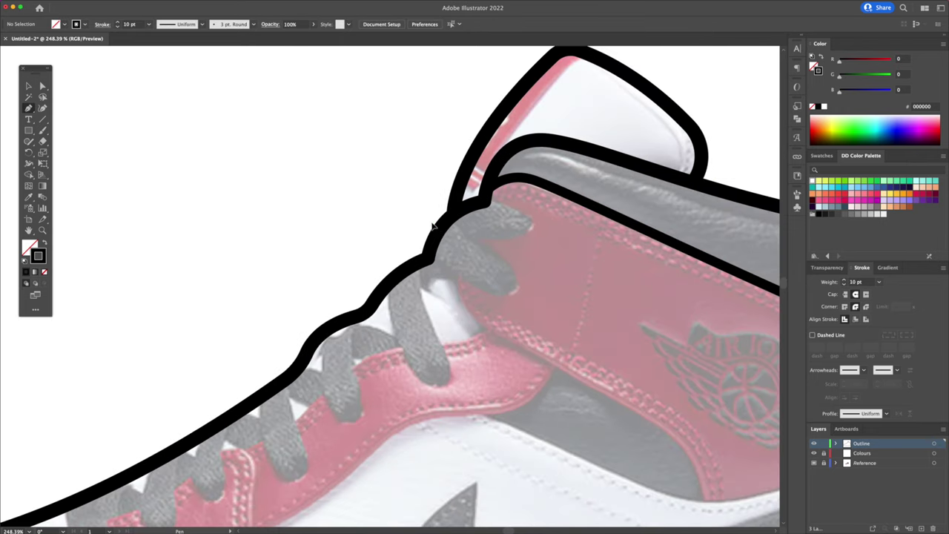
Step: Draw a 10 pt line along the second lace from the top and bend it to the lace with the Curvature tool
{"action": "left_click", "coordinate": [432, 223]}
{"action": "left_click", "coordinate": [516, 288]}
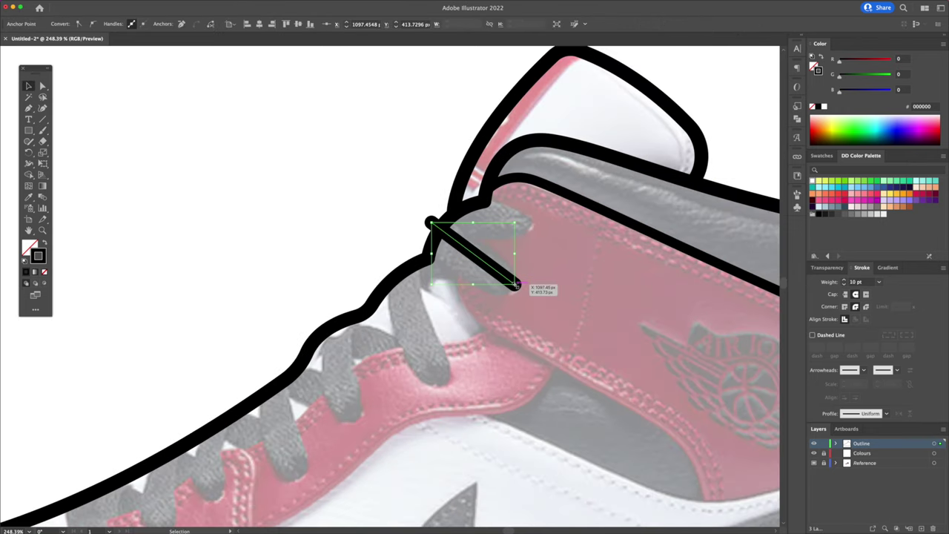
{"action": "key", "text": "v"}
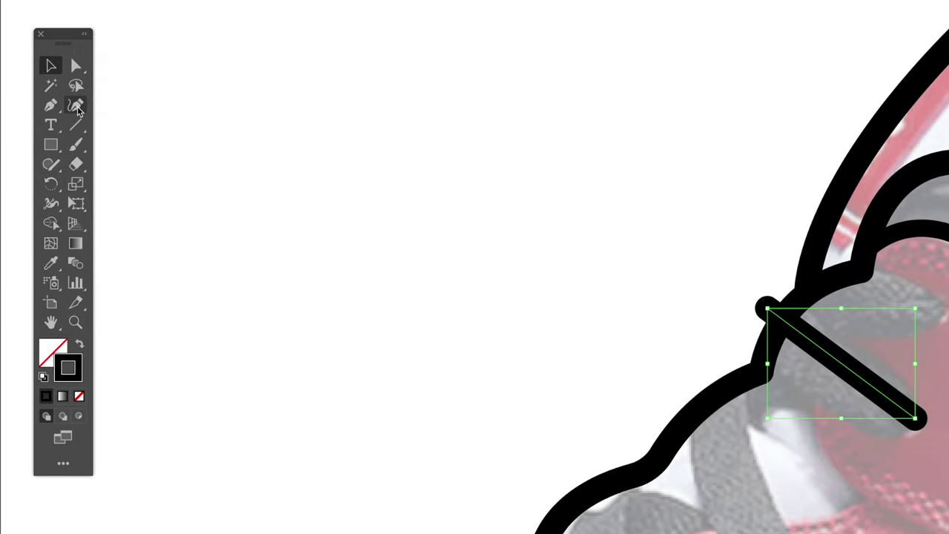
{"action": "left_click", "coordinate": [77, 110]}
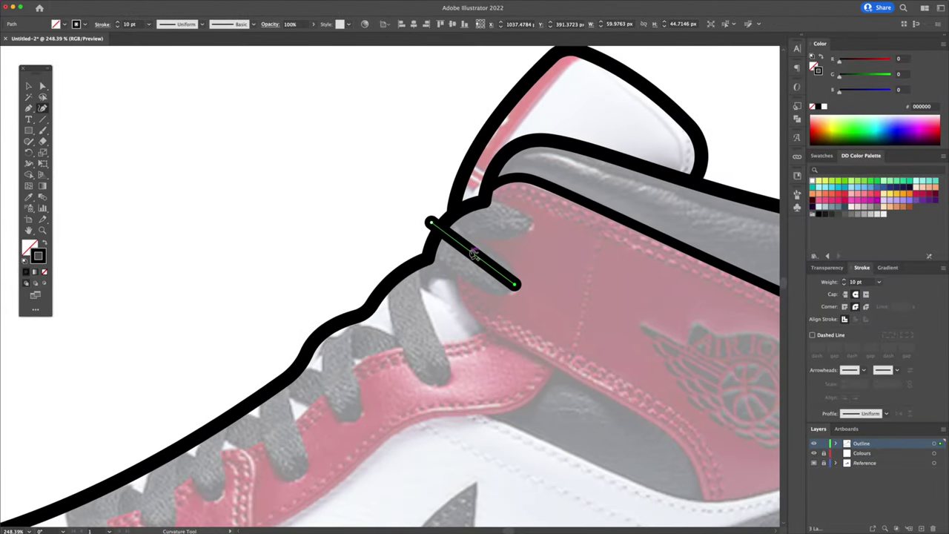
{"action": "left_click_drag", "start_coordinate": [476, 258], "coordinate": [463, 258]}
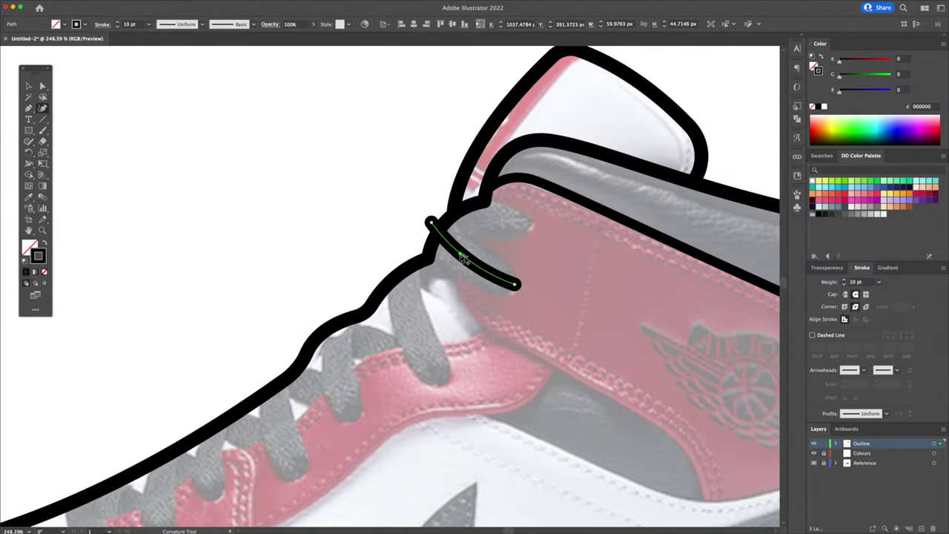
Step: Select the curved lace line and set its stroke weight to 25 pt
{"action": "key", "text": "v"}
{"action": "left_click", "coordinate": [370, 232]}
{"action": "left_click", "coordinate": [477, 267]}
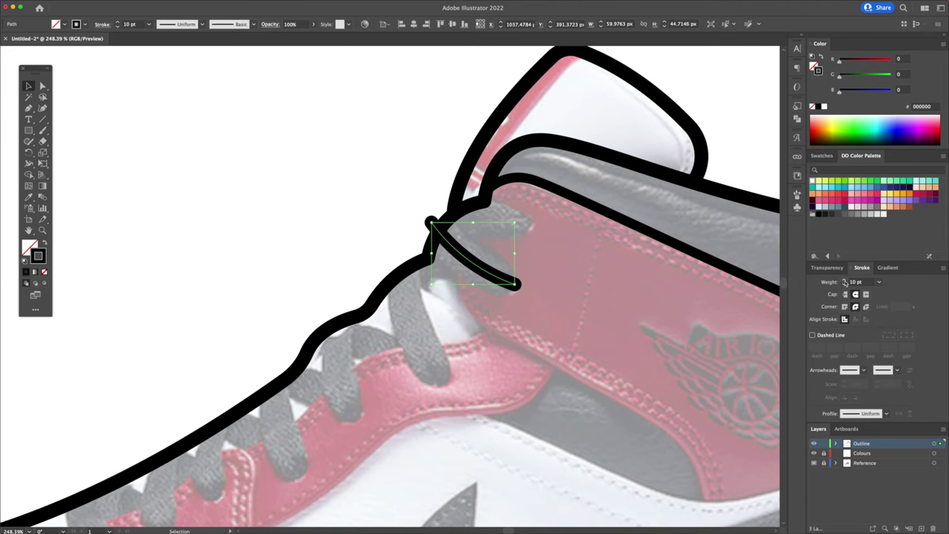
{"action": "left_click", "coordinate": [843, 281], "text": "shift"}
{"action": "left_click", "coordinate": [844, 280], "text": "shift"}
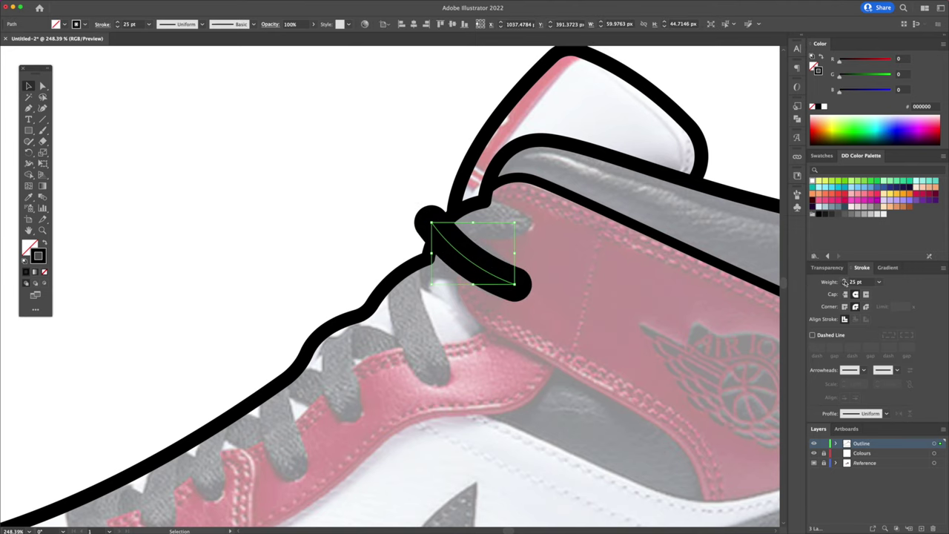
{"action": "scroll", "coordinate": [434, 216], "scroll_direction": "up", "scroll_amount": 1}
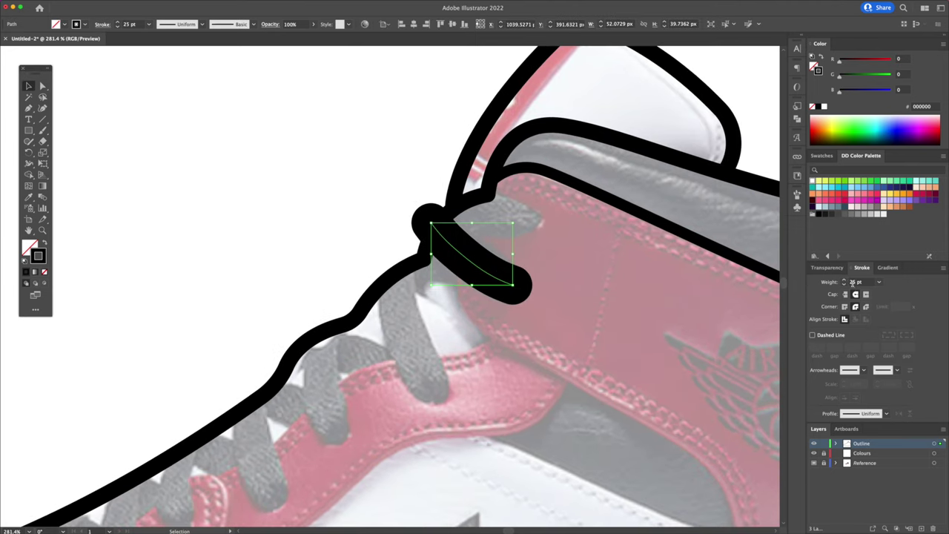
{"action": "mouse_move", "coordinate": [100, 1]}
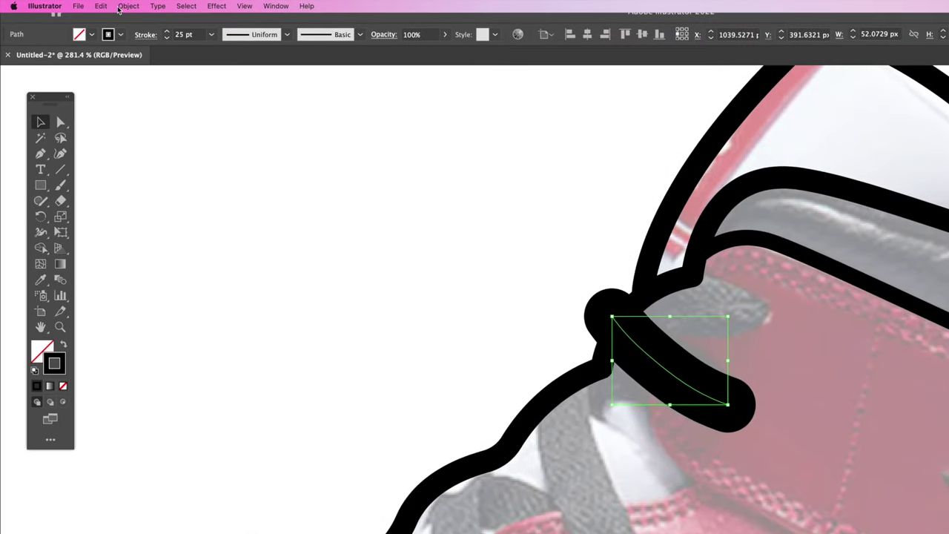
Step: Outline the stroke of the curved lace line and give the resulting shape the shoe outline's unfilled 10 pt black stroke
{"action": "left_click", "coordinate": [126, 6]}
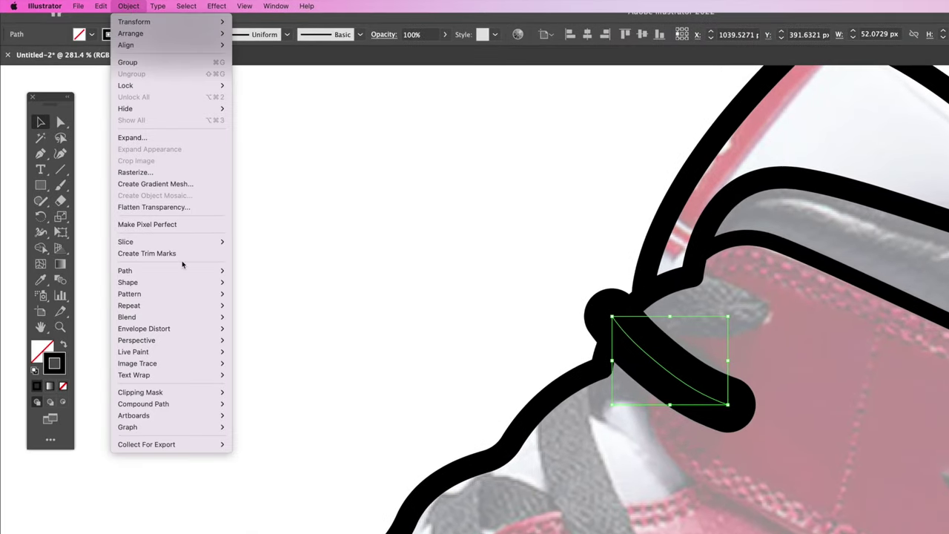
{"action": "mouse_move", "coordinate": [185, 271]}
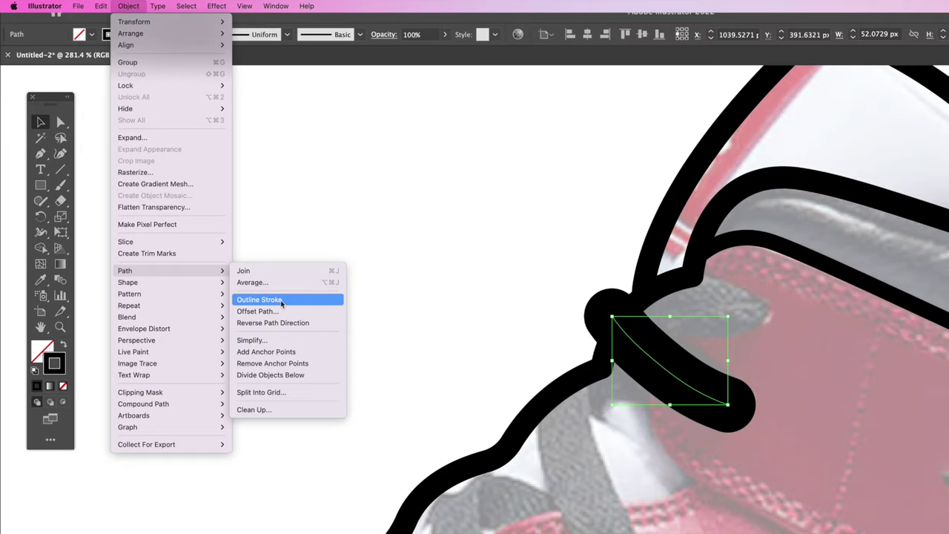
{"action": "left_click", "coordinate": [281, 301]}
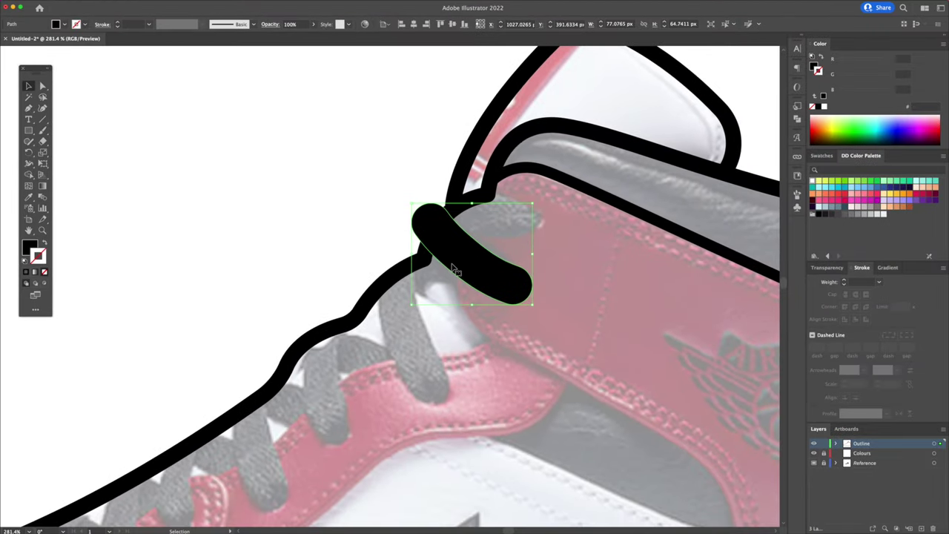
{"action": "key", "text": "i"}
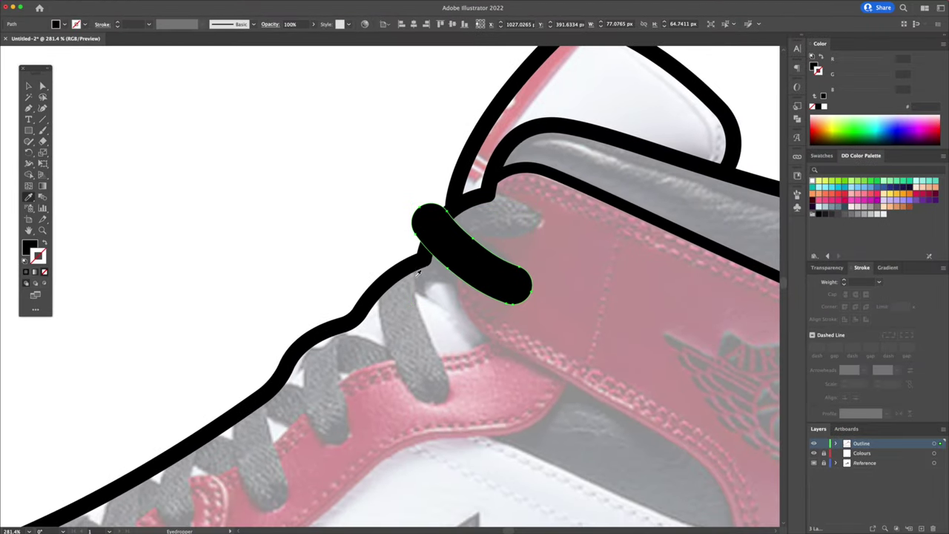
{"action": "left_click", "coordinate": [420, 273]}
{"action": "key", "text": "v"}
{"action": "left_click", "coordinate": [539, 336]}
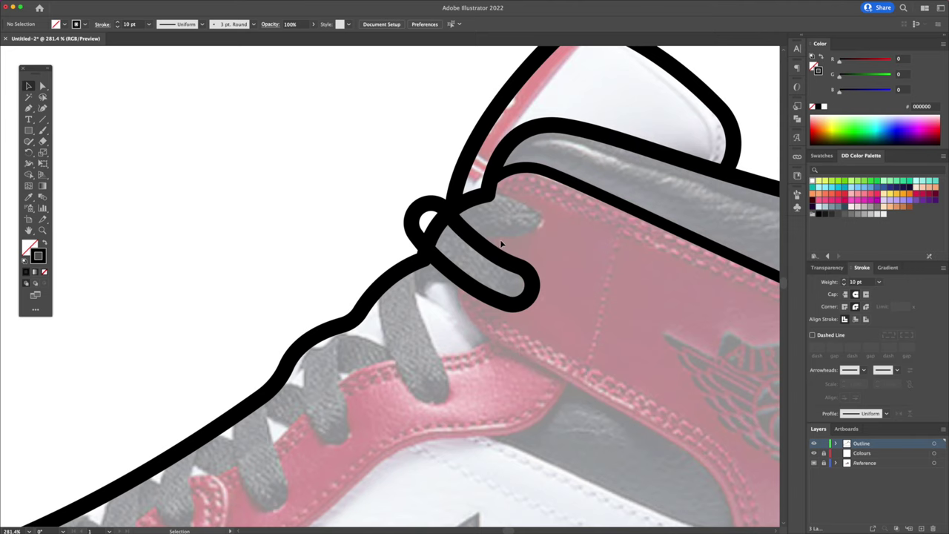
Step: Duplicate the lace outline and rotate and fit the copy over the next lace down
{"action": "left_click_drag", "start_coordinate": [503, 250], "coordinate": [468, 273]}
{"action": "left_click_drag", "start_coordinate": [444, 207], "coordinate": [481, 223]}
{"action": "left_click_drag", "start_coordinate": [445, 250], "coordinate": [442, 277]}
{"action": "scroll", "coordinate": [489, 254], "scroll_direction": "down", "scroll_amount": 2}
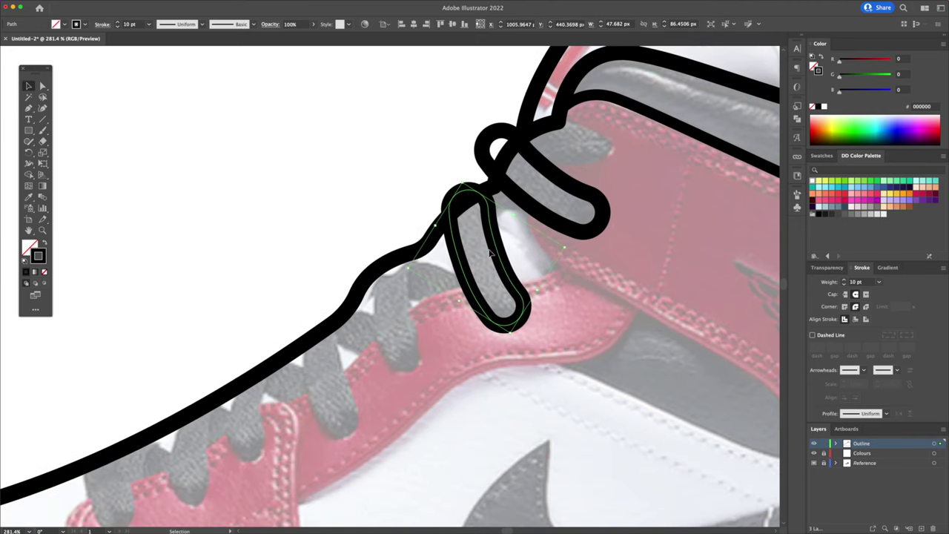
Step: Place five more copies of the lace outline, rotated and resized to fit the remaining laces down to the toe box
{"action": "left_click_drag", "start_coordinate": [501, 267], "coordinate": [404, 302]}
{"action": "left_click_drag", "start_coordinate": [402, 225], "coordinate": [383, 241]}
{"action": "left_click", "coordinate": [408, 276]}
{"action": "left_click_drag", "start_coordinate": [403, 282], "coordinate": [454, 293]}
{"action": "left_click_drag", "start_coordinate": [414, 228], "coordinate": [421, 248]}
{"action": "left_click_drag", "start_coordinate": [453, 240], "coordinate": [476, 248]}
{"action": "key", "text": "v"}
{"action": "left_click", "coordinate": [435, 214]}
{"action": "left_click_drag", "start_coordinate": [521, 293], "coordinate": [376, 359]}
{"action": "key", "text": "r"}
{"action": "key", "text": "v"}
{"action": "left_click_drag", "start_coordinate": [392, 264], "coordinate": [318, 323]}
{"action": "left_click", "coordinate": [335, 281]}
{"action": "key", "text": "z"}
{"action": "left_click_drag", "start_coordinate": [341, 274], "coordinate": [324, 307]}
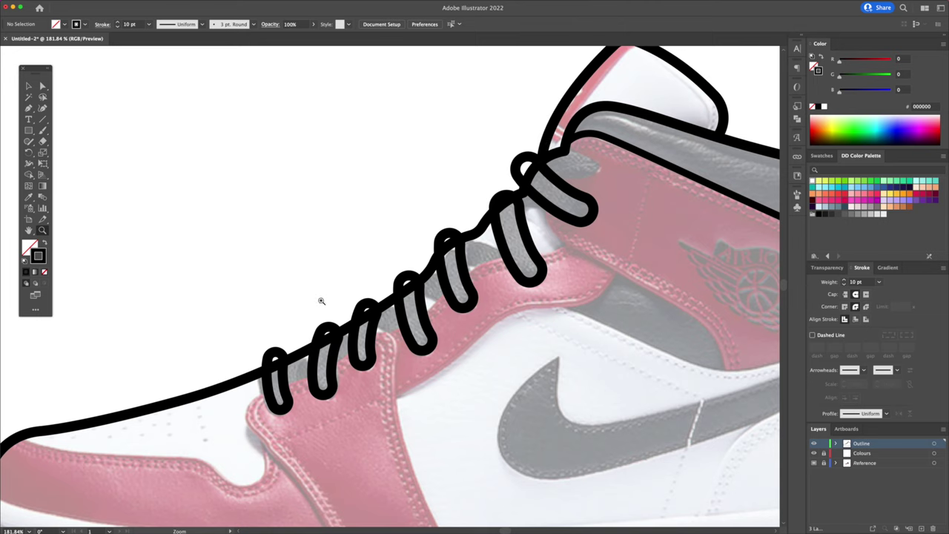
Step: Select the shoe outline with all seven lace shapes and use Shape Builder to clear the outline segments crossing the laces
{"action": "key", "text": "v"}
{"action": "left_click", "coordinate": [240, 400]}
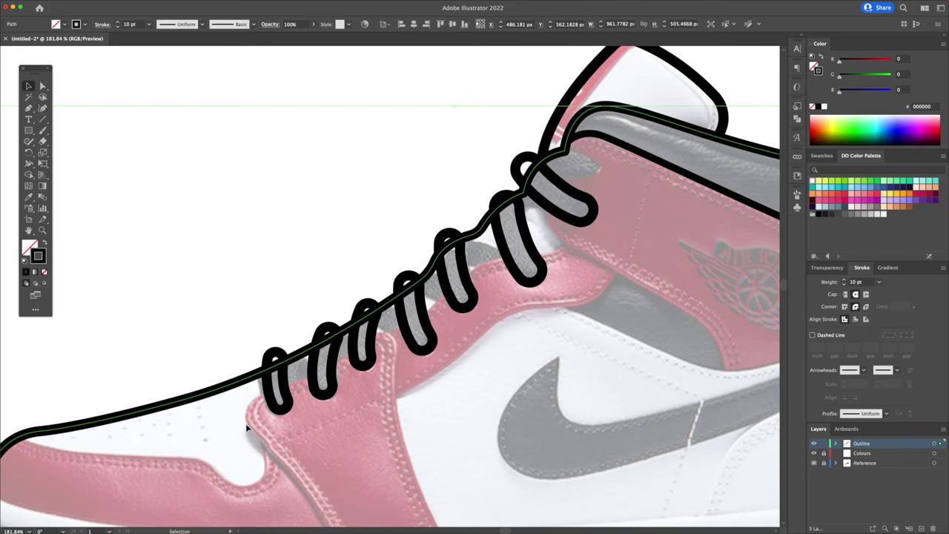
{"action": "left_click", "coordinate": [265, 406], "text": "shift"}
{"action": "left_click", "coordinate": [327, 379], "text": "shift"}
{"action": "left_click", "coordinate": [375, 345], "text": "shift"}
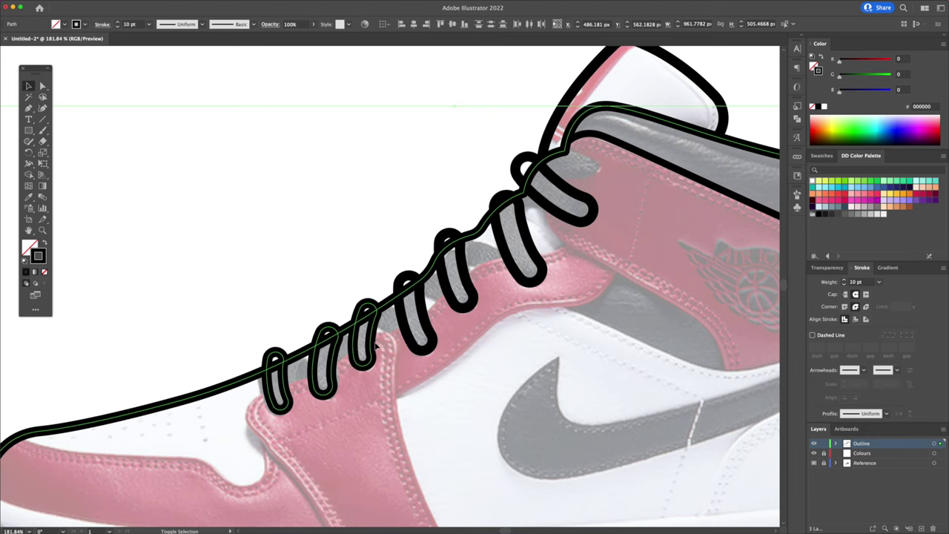
{"action": "left_click", "coordinate": [454, 300], "text": "shift"}
{"action": "left_click", "coordinate": [527, 261], "text": "shift"}
{"action": "left_click", "coordinate": [569, 201], "text": "shift"}
{"action": "left_click_drag", "start_coordinate": [533, 213], "coordinate": [573, 205]}
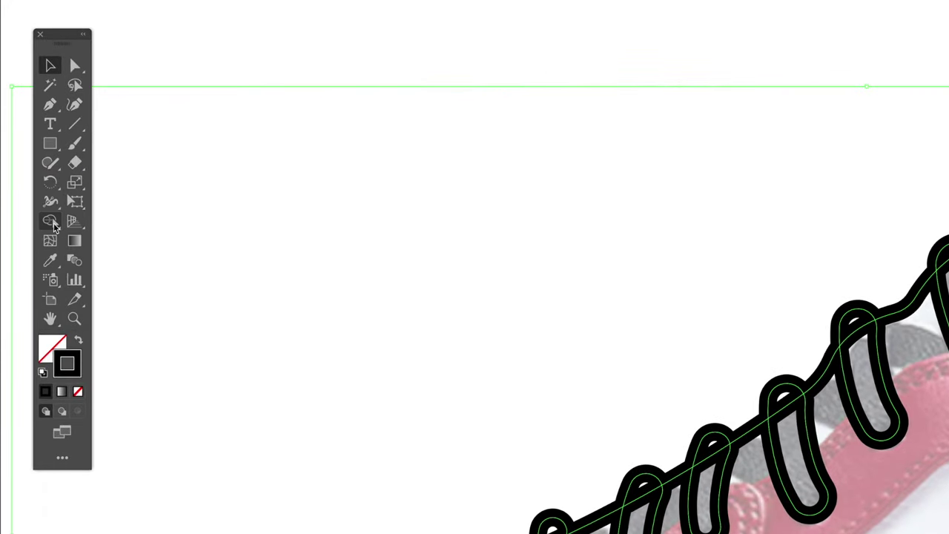
{"action": "left_click", "coordinate": [29, 175]}
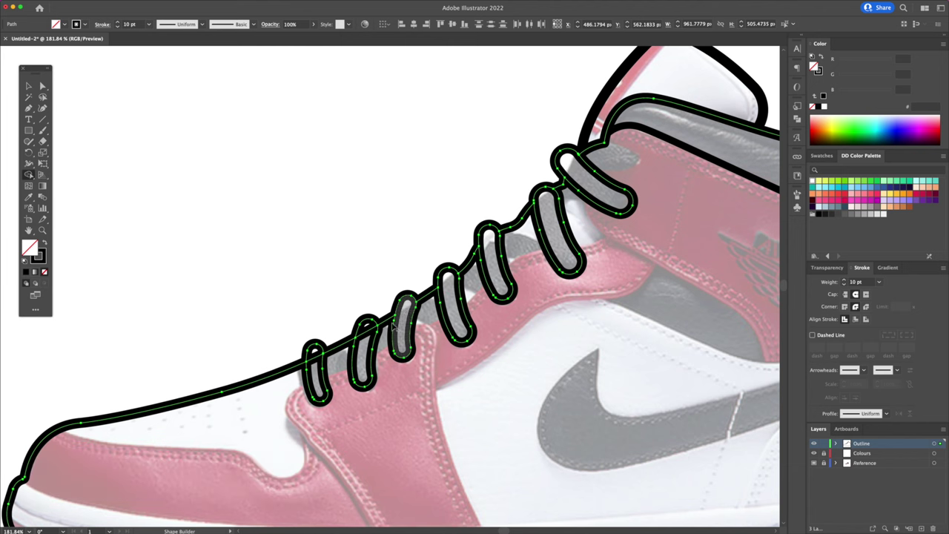
{"action": "key", "text": "super+shift+a"}
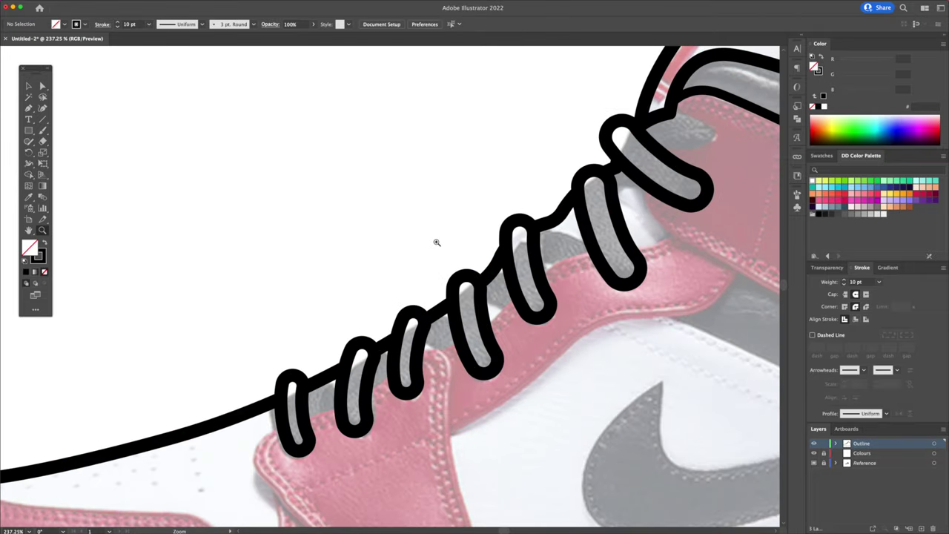
Step: Draw the small pointed lace loop tucked behind the top lace on the ankle panel
{"action": "key", "text": "super+0"}
{"action": "left_click_drag", "start_coordinate": [423, 274], "coordinate": [567, 233]}
{"action": "left_click", "coordinate": [481, 187]}
{"action": "left_click_drag", "start_coordinate": [453, 225], "coordinate": [426, 207]}
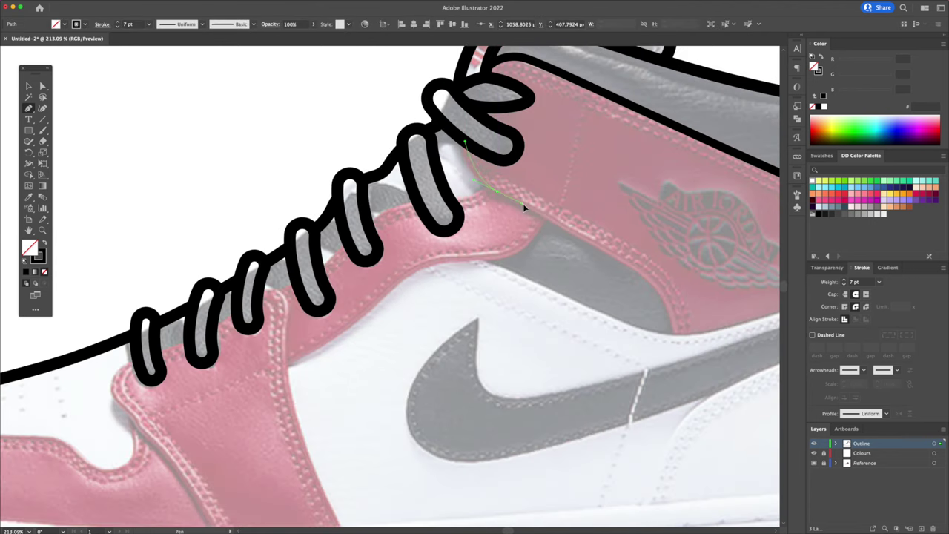
Step: Draw a 7 pt curved line along the red ankle panel's front and lower edge, from the top lace to below the black side panel
{"action": "left_click_drag", "start_coordinate": [535, 213], "coordinate": [539, 212]}
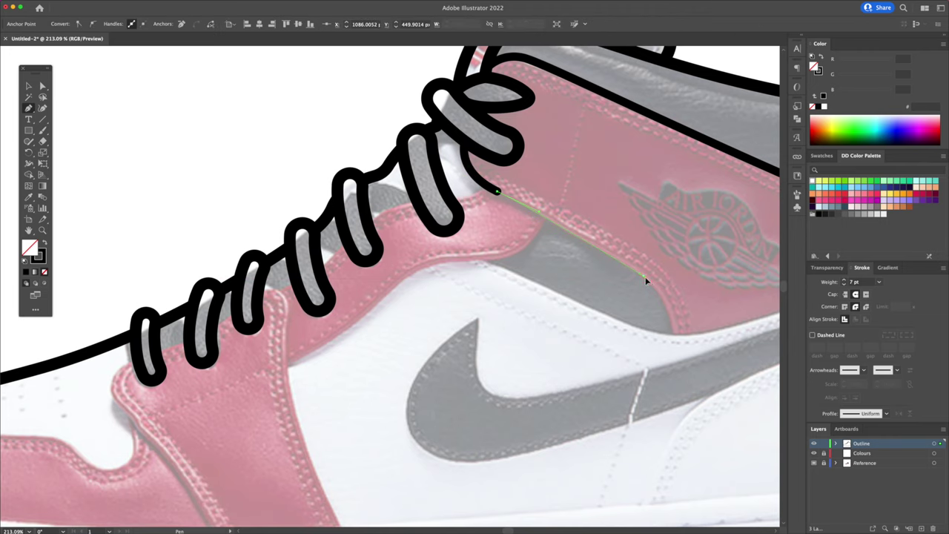
{"action": "left_click_drag", "start_coordinate": [678, 301], "coordinate": [677, 301]}
{"action": "left_click_drag", "start_coordinate": [675, 353], "coordinate": [675, 355]}
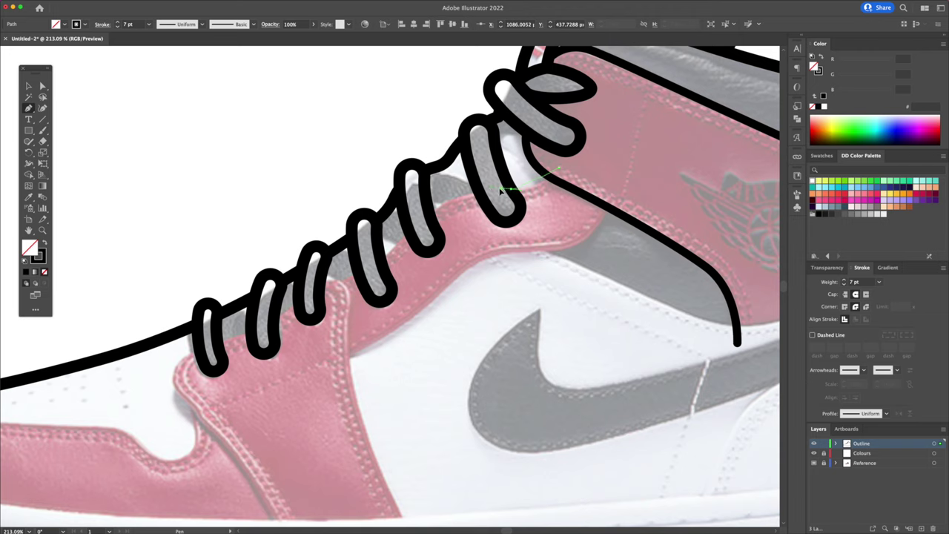
Step: Draw a 7 pt line along the upper edge of the red eyestay, passing beneath the laces from the ankle panel towards the toe
{"action": "left_click_drag", "start_coordinate": [484, 191], "coordinate": [485, 189]}
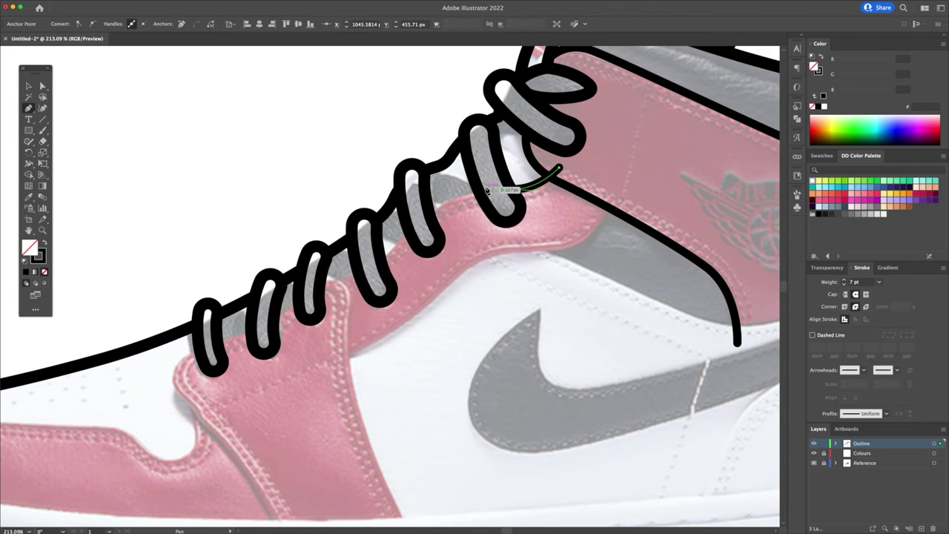
{"action": "left_click_drag", "start_coordinate": [432, 218], "coordinate": [324, 286]}
{"action": "key", "text": "super+z"}
Step: Draw 7 pt lines along the front and rear edges of the red forefoot panel, from the laces down to the midsole
{"action": "left_click", "coordinate": [322, 281]}
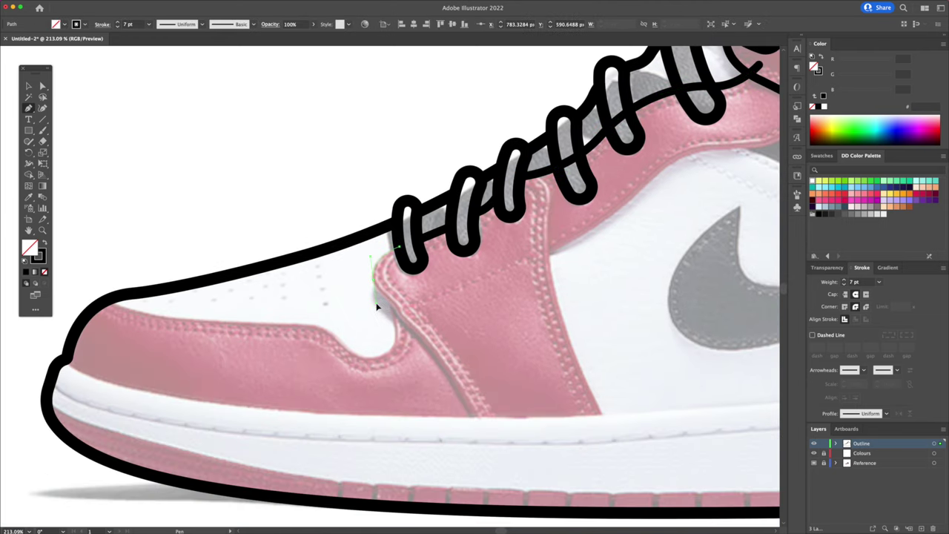
{"action": "key", "text": "super+z"}
{"action": "left_click_drag", "start_coordinate": [372, 284], "coordinate": [378, 316]}
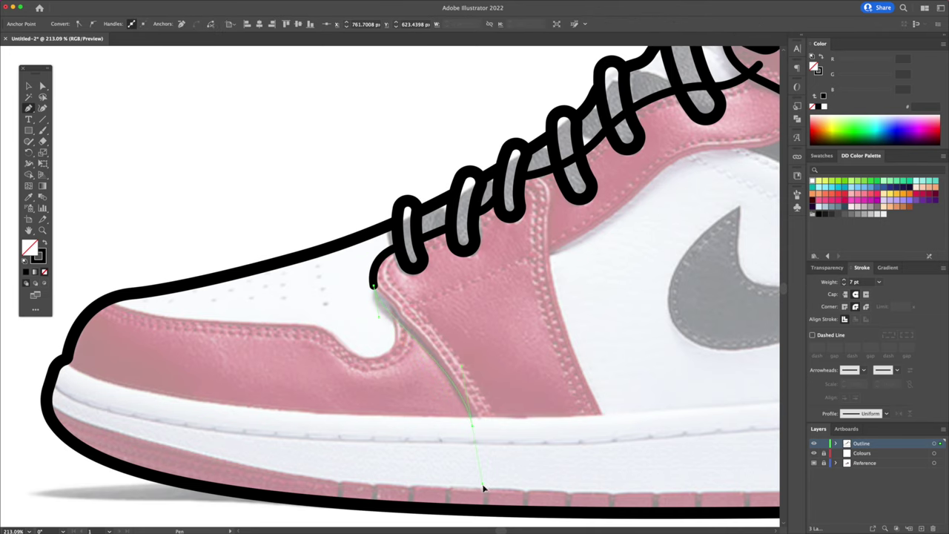
{"action": "left_click_drag", "start_coordinate": [485, 495], "coordinate": [487, 492]}
{"action": "left_click_drag", "start_coordinate": [487, 425], "coordinate": [527, 464]}
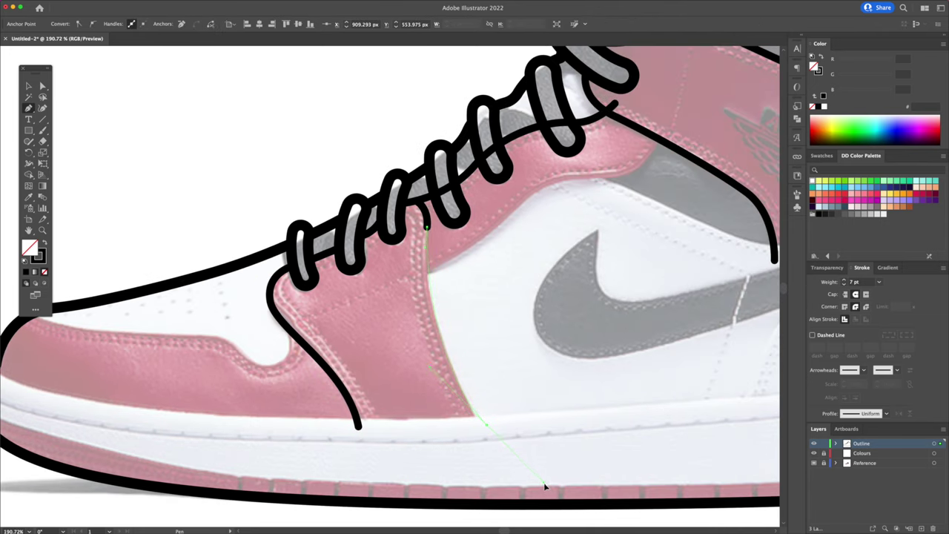
{"action": "left_click_drag", "start_coordinate": [547, 498], "coordinate": [546, 498]}
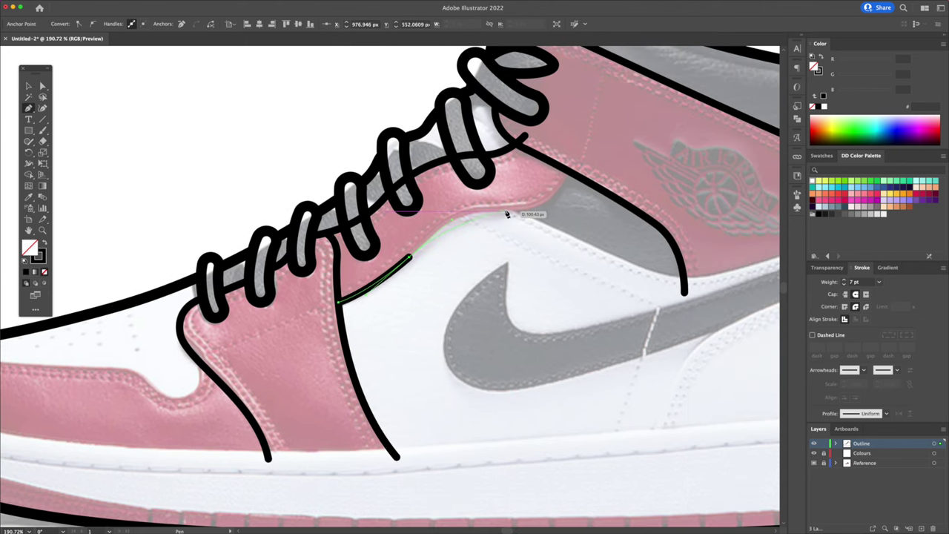
Step: Draw 7 pt lines along the eyestay's lower edge past the ankle panel edge and along the seam under the ankle to the heel
{"action": "left_click_drag", "start_coordinate": [506, 212], "coordinate": [556, 209]}
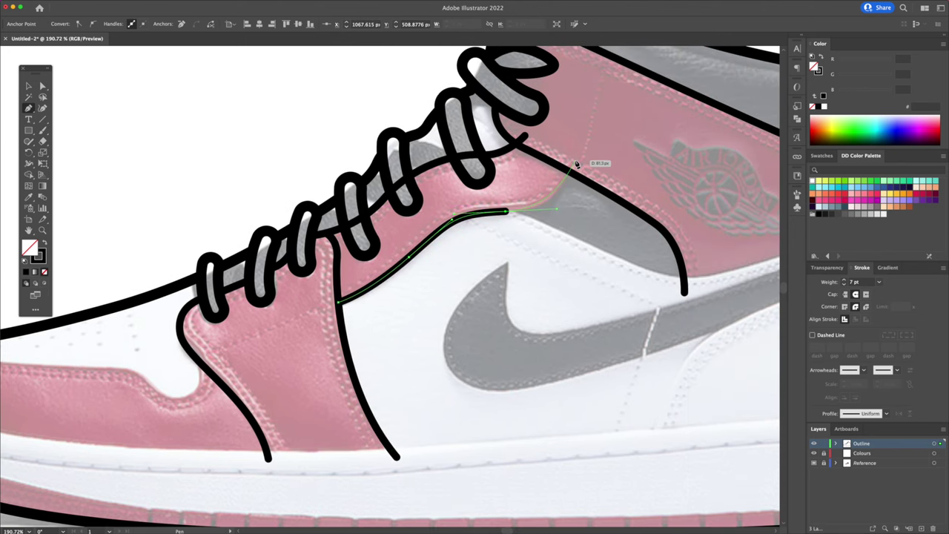
{"action": "left_click_drag", "start_coordinate": [575, 162], "coordinate": [582, 145]}
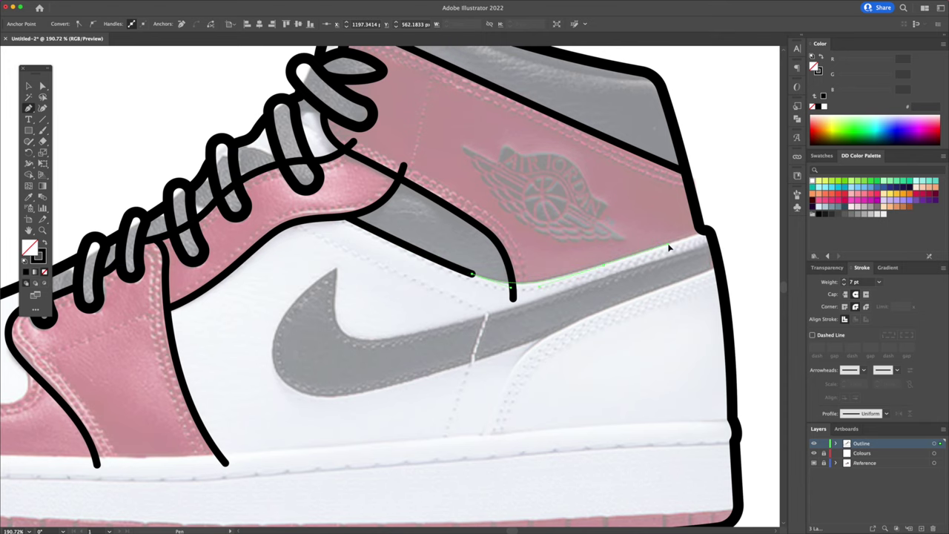
{"action": "left_click", "coordinate": [705, 232]}
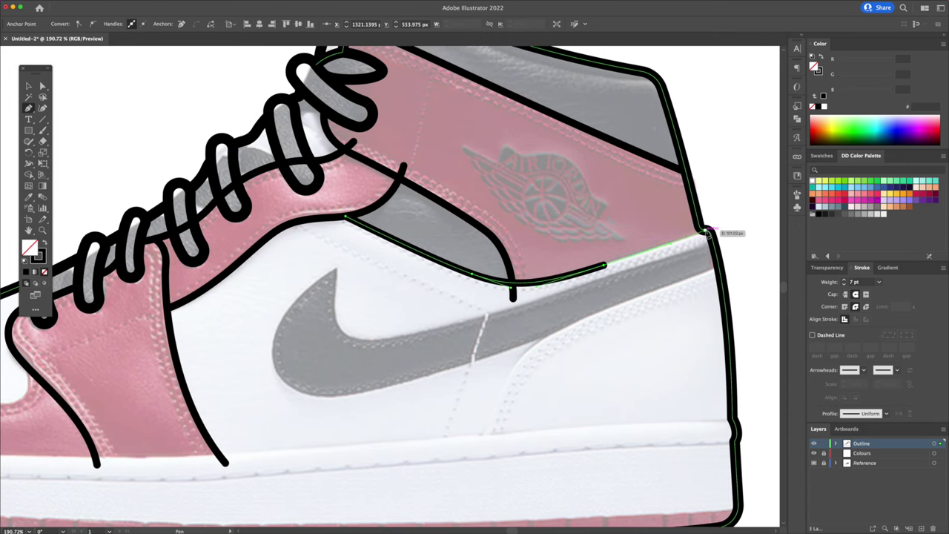
Step: Trace the swoosh with a 7 pt outline, running its lower and upper edges to the heel outline
{"action": "left_click_drag", "start_coordinate": [406, 219], "coordinate": [459, 197]}
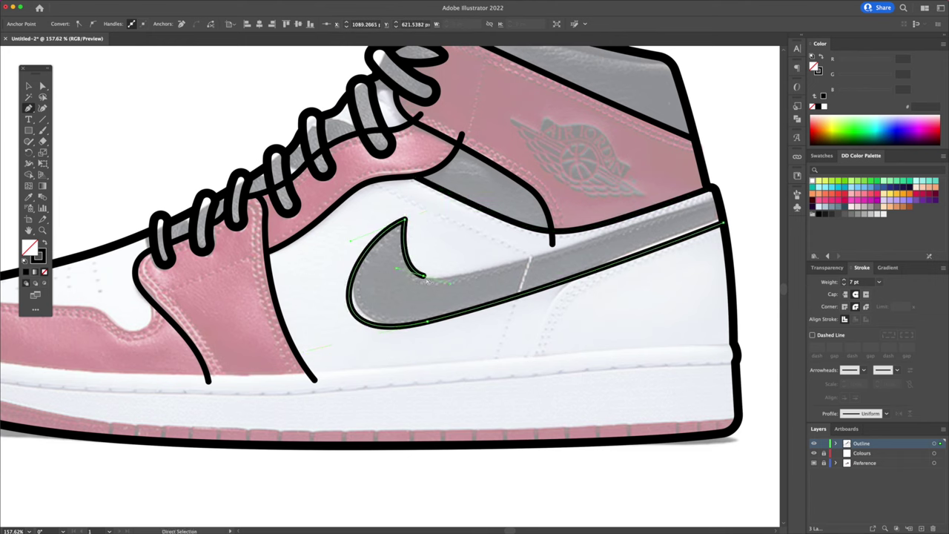
{"action": "left_click_drag", "start_coordinate": [415, 275], "coordinate": [429, 284]}
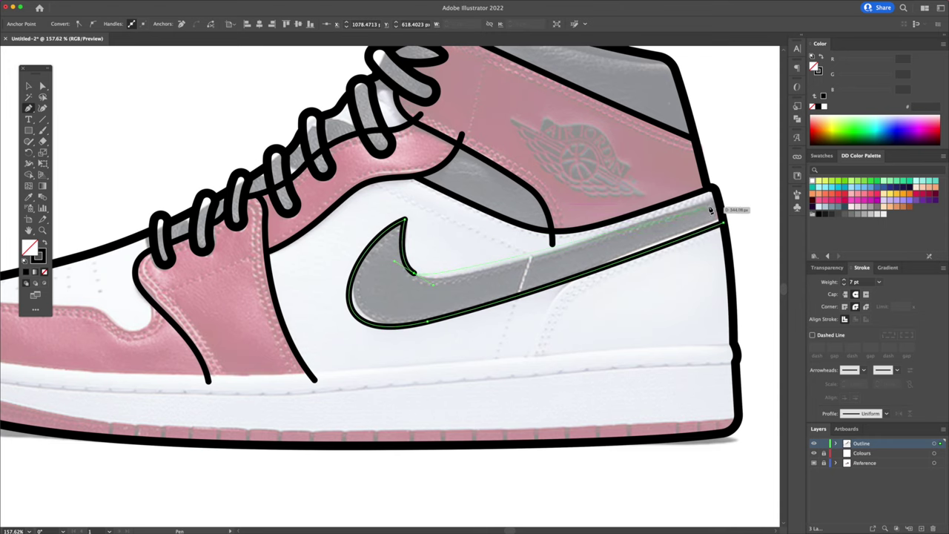
{"action": "scroll", "coordinate": [779, 167], "scroll_direction": "right", "scroll_amount": 3}
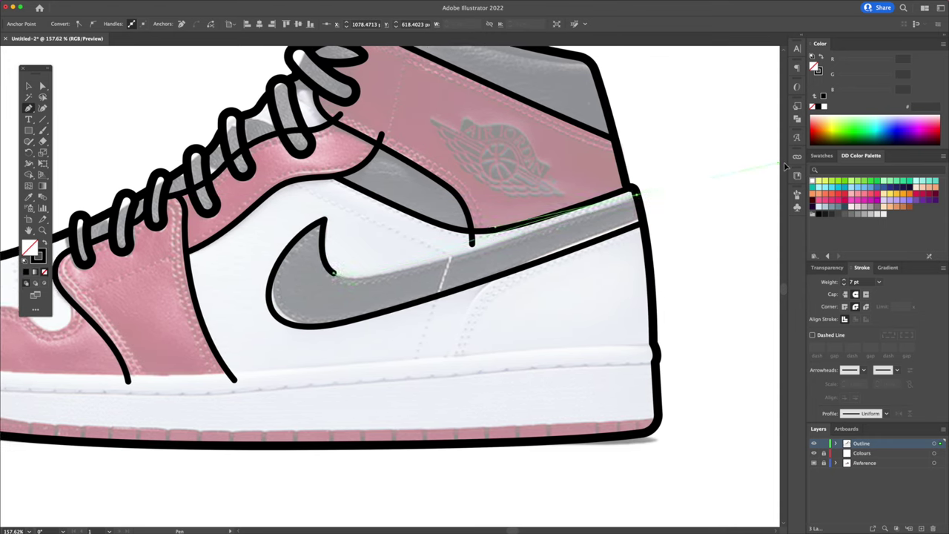
{"action": "left_click_drag", "start_coordinate": [784, 166], "coordinate": [710, 163]}
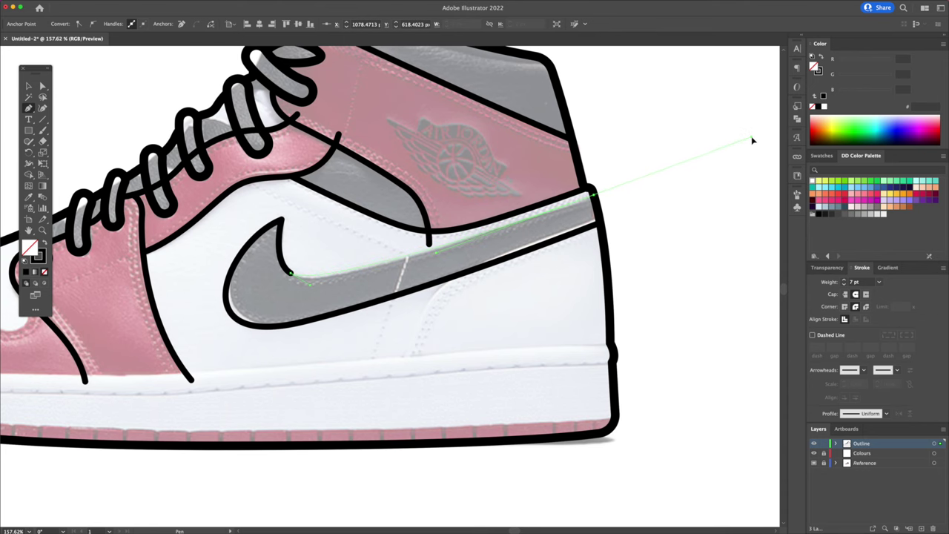
{"action": "left_click_drag", "start_coordinate": [752, 139], "coordinate": [752, 138]}
Step: Draw the curved 7 pt heel panel seam from the swoosh's lower edge down to the midsole
{"action": "key", "text": "a"}
{"action": "scroll", "coordinate": [84, 315], "scroll_direction": "up", "scroll_amount": 5}
{"action": "left_click", "coordinate": [427, 325]}
{"action": "left_click_drag", "start_coordinate": [241, 373], "coordinate": [251, 367]}
Step: Draw a 7 pt line along the midsole's upper edge from heel to toe and add a second line just beneath it
{"action": "scroll", "coordinate": [394, 169], "scroll_direction": "down", "scroll_amount": 4}
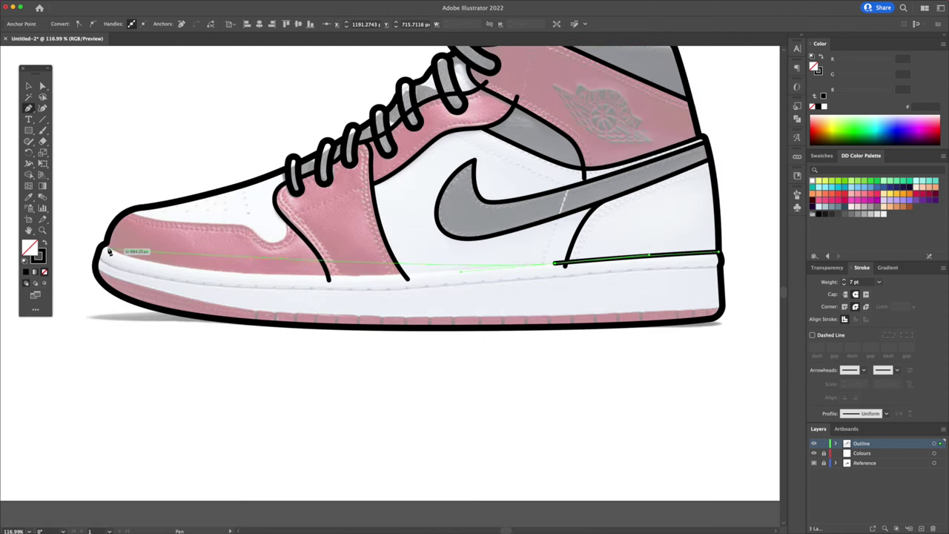
{"action": "left_click_drag", "start_coordinate": [105, 243], "coordinate": [252, 206]}
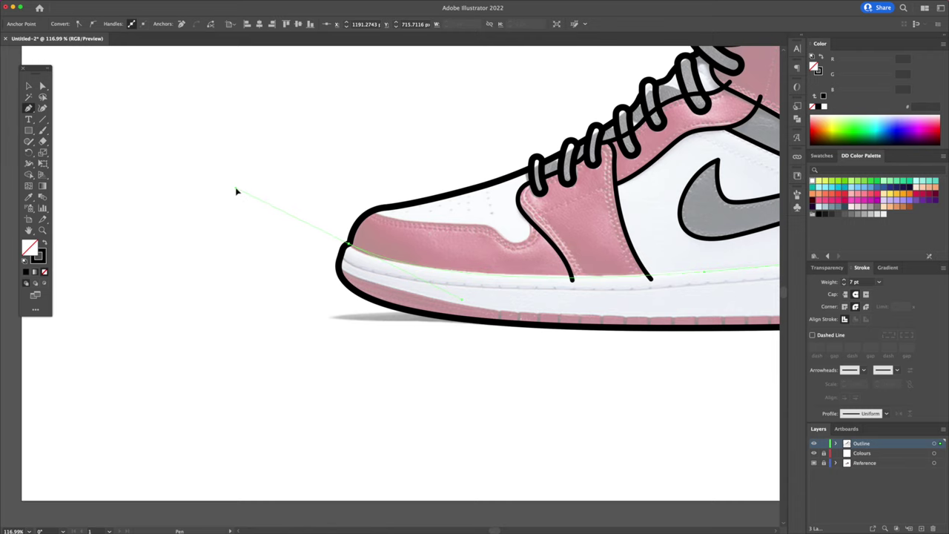
{"action": "left_click_drag", "start_coordinate": [261, 195], "coordinate": [255, 195]}
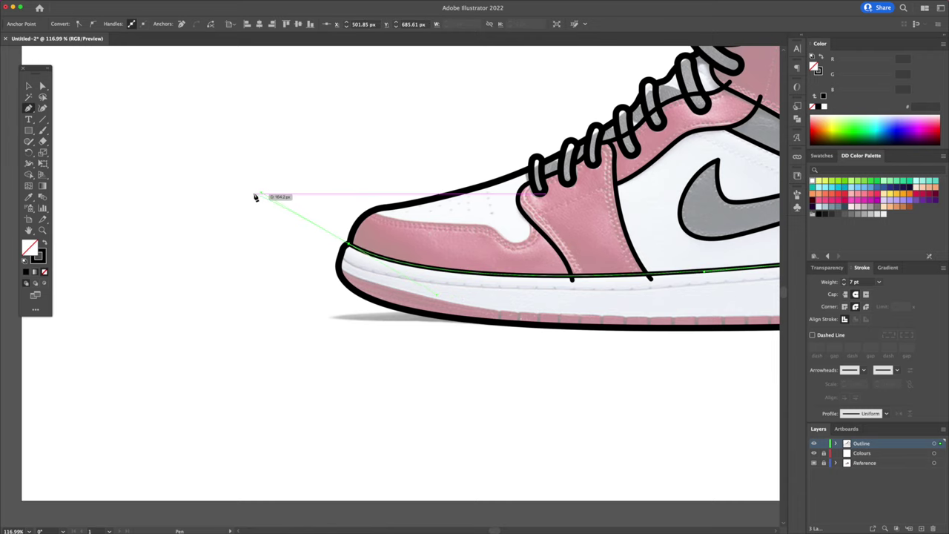
{"action": "key", "text": "v"}
{"action": "left_click", "coordinate": [231, 248]}
{"action": "left_click_drag", "start_coordinate": [318, 273], "coordinate": [48, 254]}
Step: Draw the 7 pt wavy upper edge of the red toe overlay, from the forefoot panel to the toe outline
{"action": "left_click_drag", "start_coordinate": [472, 253], "coordinate": [472, 268]}
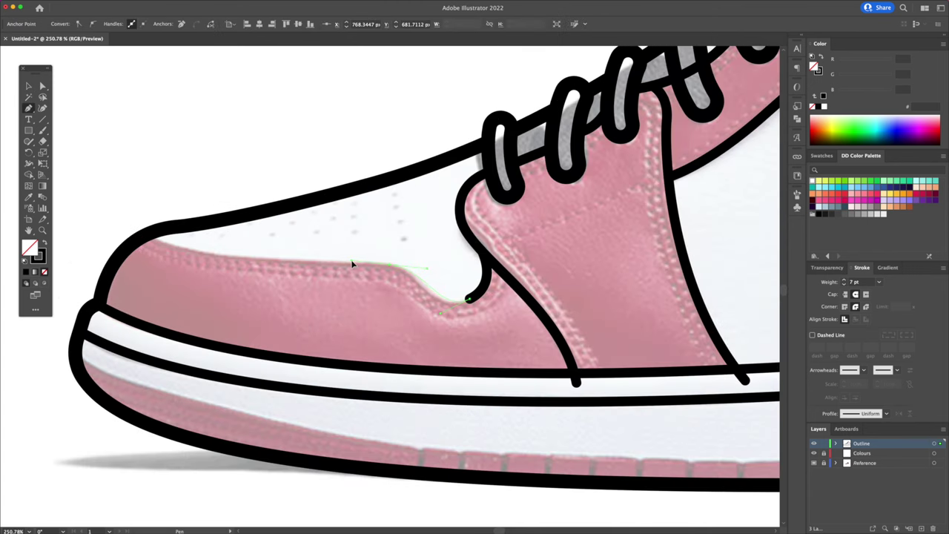
{"action": "left_click_drag", "start_coordinate": [387, 264], "coordinate": [337, 271]}
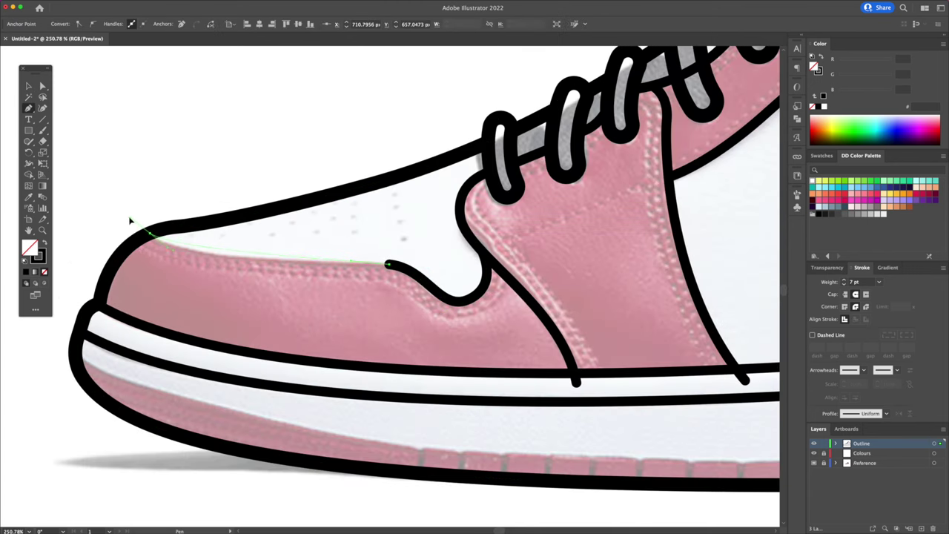
{"action": "left_click_drag", "start_coordinate": [110, 202], "coordinate": [111, 201]}
{"action": "key", "text": "v"}
{"action": "left_click", "coordinate": [236, 183]}
Step: Trim the overhanging ends of the upper and lower eyestay seams where they cross the ankle panel seam, using Shape Builder
{"action": "key", "text": "z"}
{"action": "left_click_drag", "start_coordinate": [357, 176], "coordinate": [263, 177]}
{"action": "left_click_drag", "start_coordinate": [394, 184], "coordinate": [359, 175]}
{"action": "scroll", "coordinate": [359, 175], "scroll_direction": "up", "scroll_amount": 3}
{"action": "scroll", "coordinate": [359, 175], "scroll_direction": "right", "scroll_amount": 3}
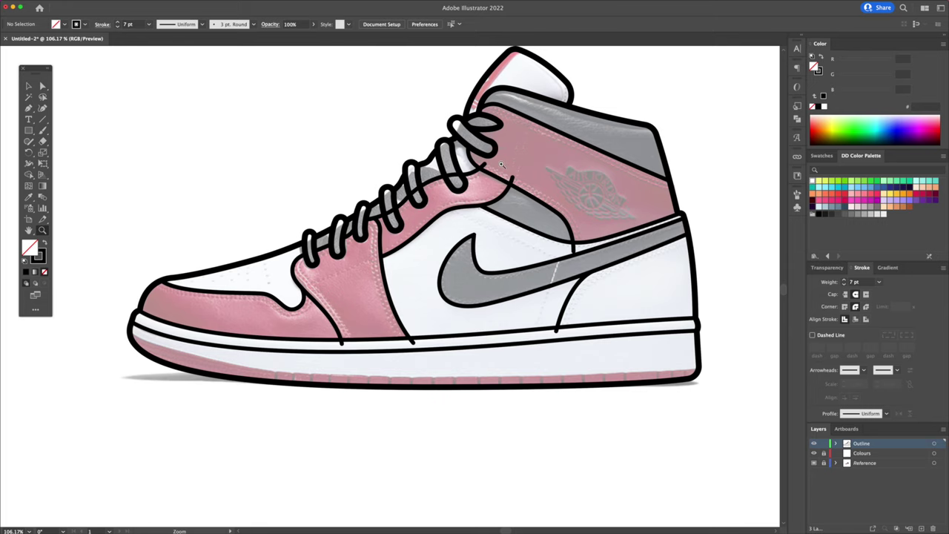
{"action": "left_click_drag", "start_coordinate": [501, 165], "coordinate": [586, 169]}
{"action": "key", "text": "v"}
{"action": "left_click_drag", "start_coordinate": [544, 193], "coordinate": [513, 217]}
{"action": "left_click_drag", "start_coordinate": [480, 167], "coordinate": [454, 182]}
{"action": "left_click", "coordinate": [485, 192], "text": "shift"}
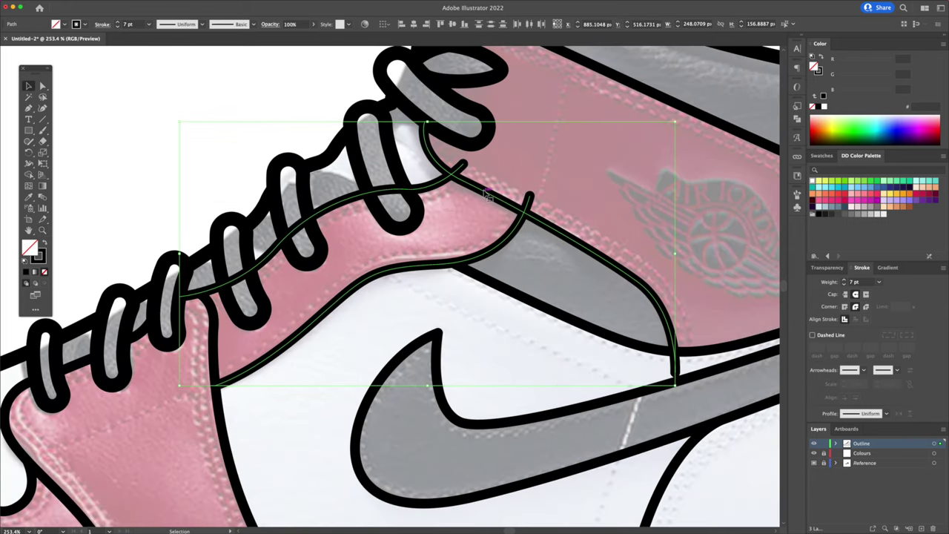
{"action": "key", "text": "shift+m"}
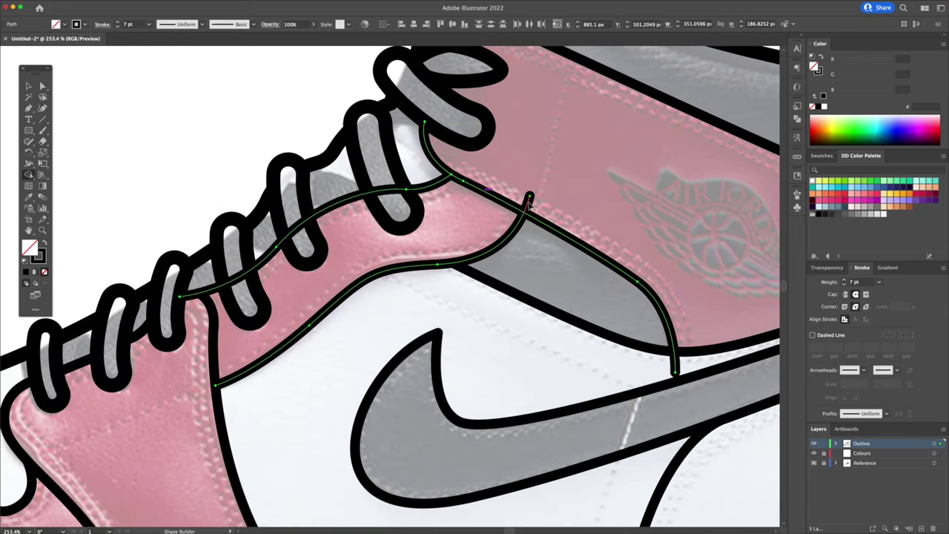
{"action": "left_click", "coordinate": [528, 205], "text": "alt"}
Step: Trim the lower end of the ankle panel seam where it runs down to the swoosh, using Shape Builder
{"action": "key", "text": "v"}
{"action": "left_click", "coordinate": [588, 297]}
{"action": "mouse_move", "coordinate": [647, 363]}
{"action": "left_mouse_down"}
{"action": "mouse_move", "coordinate": [527, 339]}
{"action": "mouse_move", "coordinate": [561, 318]}
{"action": "left_mouse_up"}
{"action": "key", "text": "shift+m"}
{"action": "left_click", "coordinate": [552, 340], "text": "alt"}
Step: Trim the ends of both forefoot panel seams that overshoot the midsole's upper line, using Shape Builder
{"action": "mouse_move", "coordinate": [110, 283]}
{"action": "left_mouse_down"}
{"action": "mouse_move", "coordinate": [375, 220]}
{"action": "mouse_move", "coordinate": [436, 140]}
{"action": "left_mouse_up"}
{"action": "left_click_drag", "start_coordinate": [345, 393], "coordinate": [305, 426]}
{"action": "key", "text": "shift+m"}
{"action": "left_click", "coordinate": [326, 423], "text": "alt"}
{"action": "left_click", "coordinate": [492, 420], "text": "alt"}
Step: Remove the parts of the upper eyestay seam that run through the insides of three laces, using Shape Builder
{"action": "key", "text": "v"}
{"action": "left_click_drag", "start_coordinate": [457, 222], "coordinate": [493, 347]}
{"action": "left_click_drag", "start_coordinate": [524, 279], "coordinate": [501, 216]}
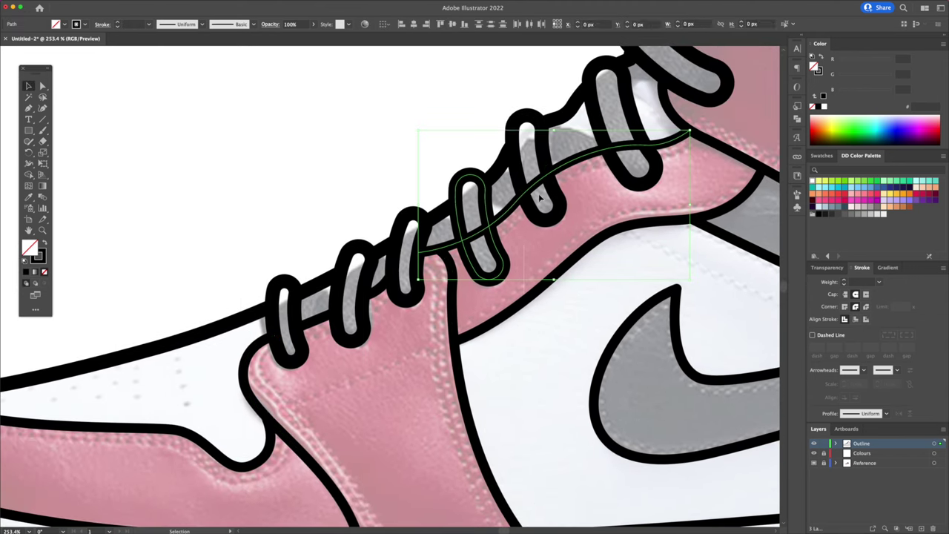
{"action": "left_click", "coordinate": [620, 167], "text": "shift"}
{"action": "left_click", "coordinate": [555, 190], "text": "shift"}
{"action": "key", "text": "shift+m"}
{"action": "left_click", "coordinate": [475, 234], "text": "alt"}
{"action": "left_click", "coordinate": [535, 185], "text": "alt"}
{"action": "left_click", "coordinate": [626, 146], "text": "alt"}
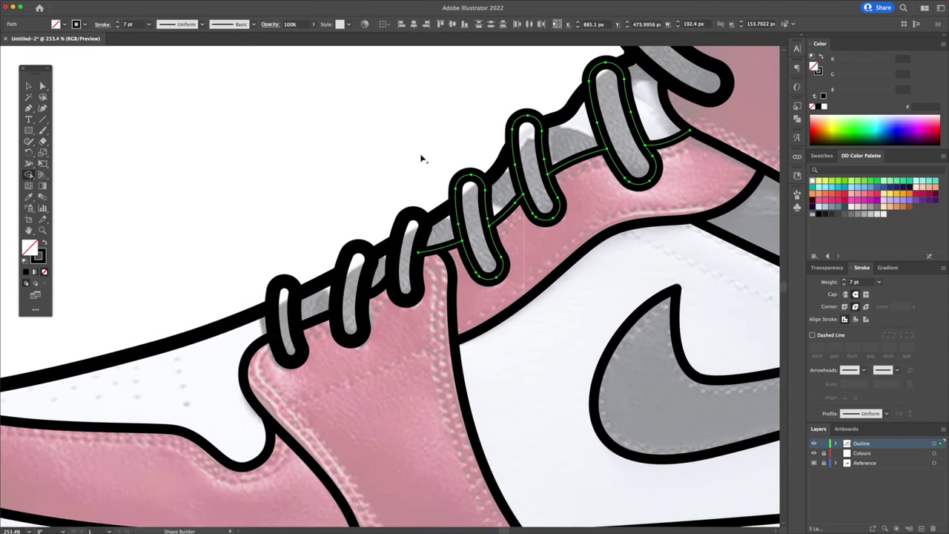
Step: Trim the heel panel seam's overhang at the midsole line and check the outlines by toggling the Reference layer's visibility
{"action": "key", "text": "v"}
{"action": "left_click", "coordinate": [285, 183]}
{"action": "left_click_drag", "start_coordinate": [285, 182], "coordinate": [223, 182]}
{"action": "left_click_drag", "start_coordinate": [538, 277], "coordinate": [608, 278]}
{"action": "left_click_drag", "start_coordinate": [519, 289], "coordinate": [464, 330]}
{"action": "key", "text": "shift+m"}
{"action": "left_click", "coordinate": [482, 331], "text": "alt"}
{"action": "left_click", "coordinate": [813, 463]}
{"action": "left_click", "coordinate": [814, 463]}
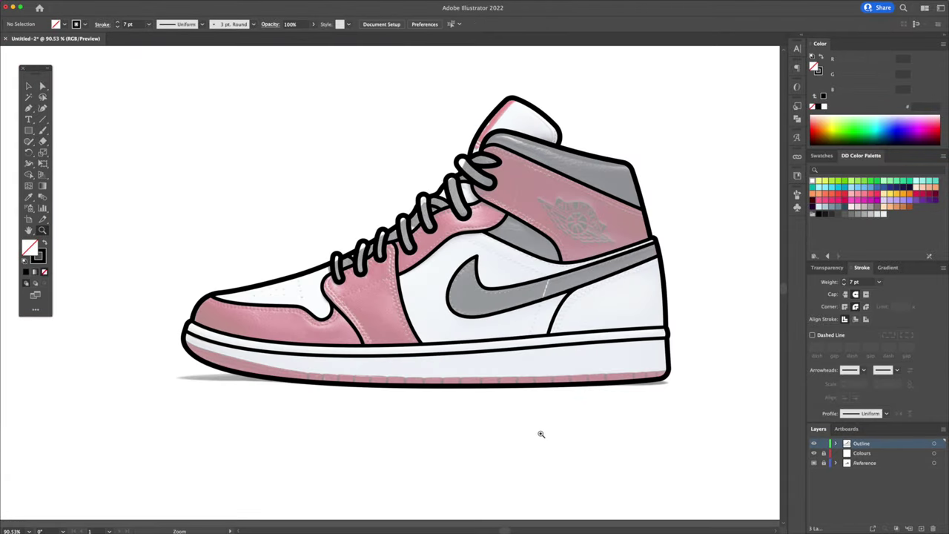
Step: Place a copy of the shoe's 10 pt outer outline directly above the sneaker
{"action": "left_click", "coordinate": [454, 392], "text": "alt"}
{"action": "key", "text": "v"}
{"action": "left_click", "coordinate": [570, 387]}
{"action": "left_click_drag", "start_coordinate": [580, 386], "coordinate": [594, 183]}
{"action": "left_click_drag", "start_coordinate": [631, 192], "coordinate": [625, 306]}
{"action": "left_click", "coordinate": [564, 304]}
Step: Delete the collar, heel and toe-top anchor points of the copied outline, keeping only the sole curve
{"action": "key", "text": "a"}
{"action": "left_click_drag", "start_coordinate": [412, 134], "coordinate": [493, 159]}
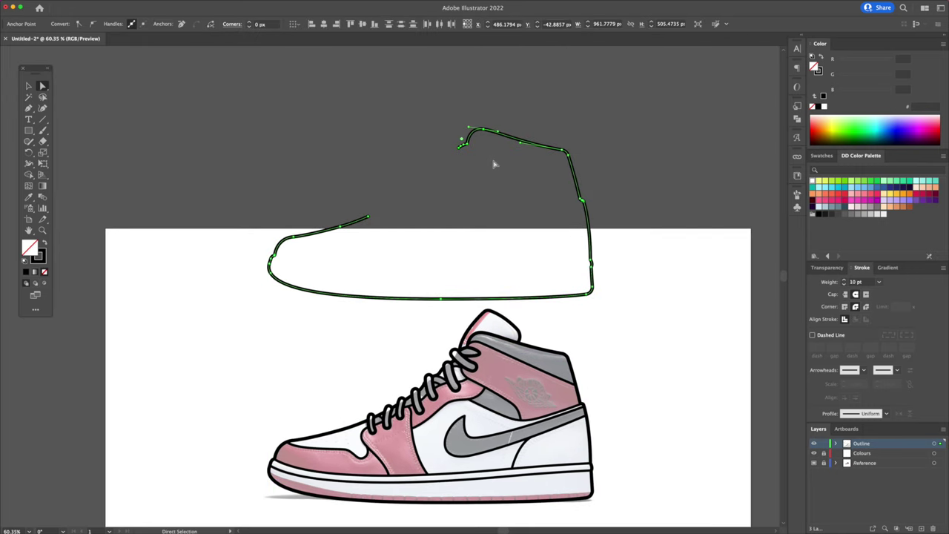
{"action": "key", "text": "Delete"}
{"action": "key", "text": "Delete"}
{"action": "left_click_drag", "start_coordinate": [547, 139], "coordinate": [619, 279]}
{"action": "key", "text": "Delete"}
{"action": "key", "text": "Delete"}
{"action": "left_click_drag", "start_coordinate": [361, 228], "coordinate": [276, 254]}
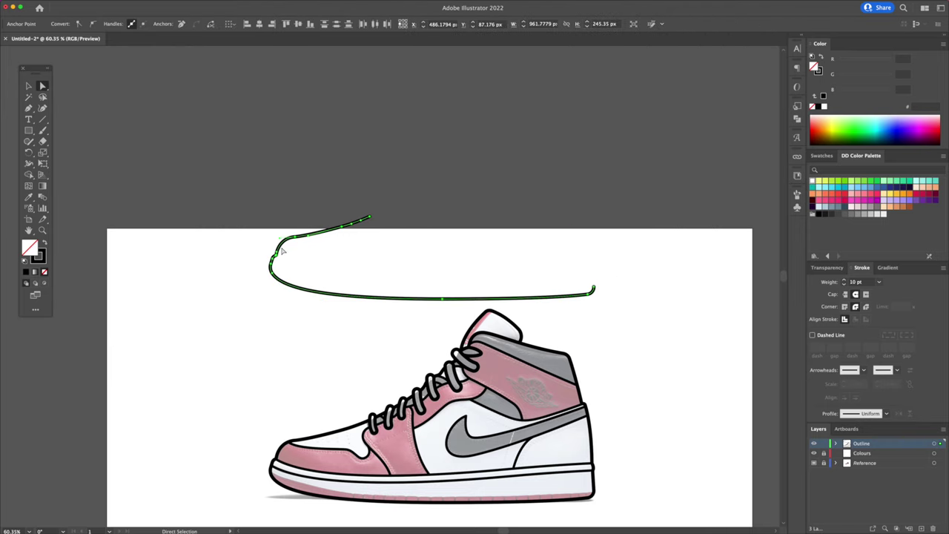
{"action": "key", "text": "Delete"}
Step: Move the 10 pt sole curve onto the pink outsole's upper edge and trim its ends against the outer outline
{"action": "key", "text": "v"}
{"action": "left_click", "coordinate": [348, 255]}
{"action": "scroll", "coordinate": [348, 255], "scroll_direction": "up", "scroll_amount": 2}
{"action": "scroll", "coordinate": [349, 255], "scroll_direction": "down", "scroll_amount": 3}
{"action": "left_click_drag", "start_coordinate": [559, 200], "coordinate": [560, 428]}
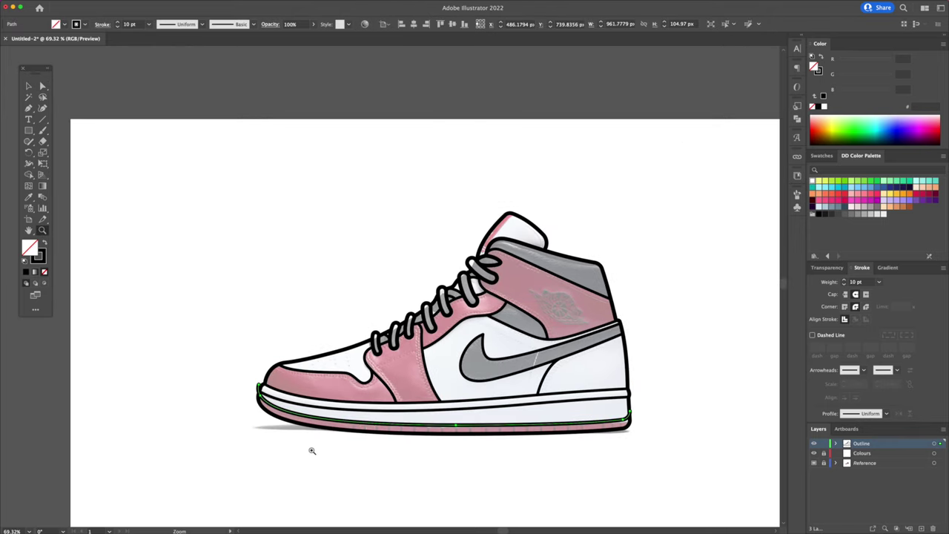
{"action": "scroll", "coordinate": [318, 450], "scroll_direction": "up", "scroll_amount": 3}
{"action": "left_click", "coordinate": [409, 418], "text": "shift"}
{"action": "key", "text": "shift+m"}
{"action": "scroll", "coordinate": [636, 357], "scroll_direction": "right", "scroll_amount": 10}
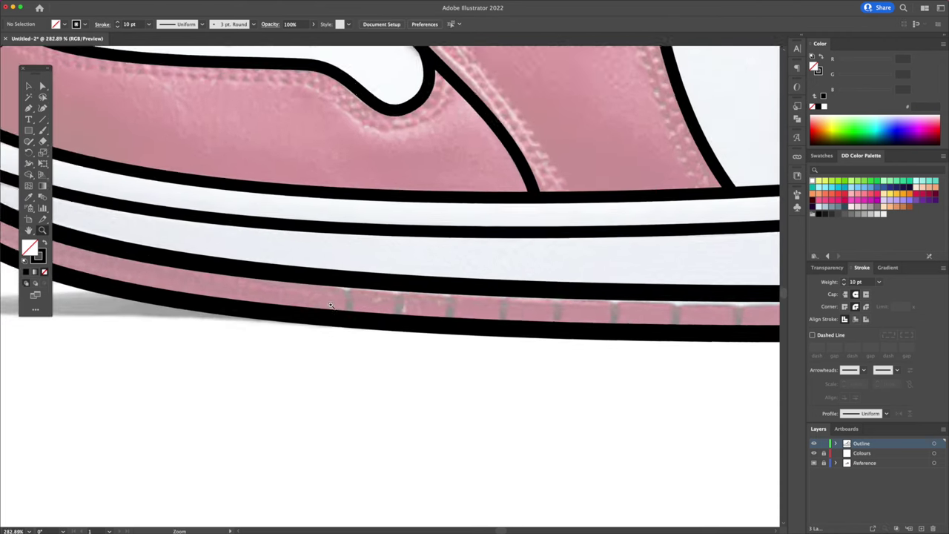
Step: Draw a short vertical 7 pt tread line at the front of the outsole grooves and widen its base with the Width tool
{"action": "left_click_drag", "start_coordinate": [344, 306], "coordinate": [350, 306]}
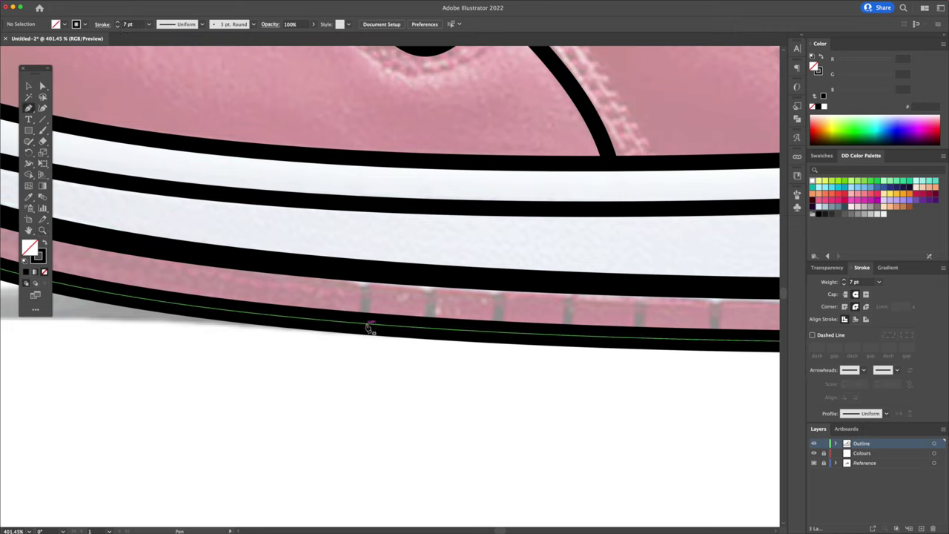
{"action": "left_click", "coordinate": [366, 322]}
{"action": "left_click", "coordinate": [367, 297]}
{"action": "key", "text": "v"}
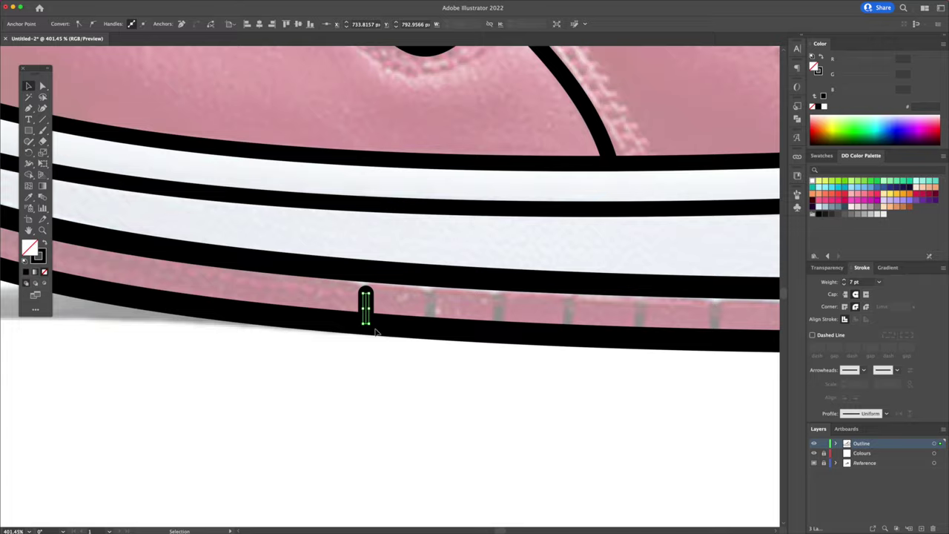
{"action": "left_click", "coordinate": [394, 353]}
{"action": "left_click", "coordinate": [368, 306]}
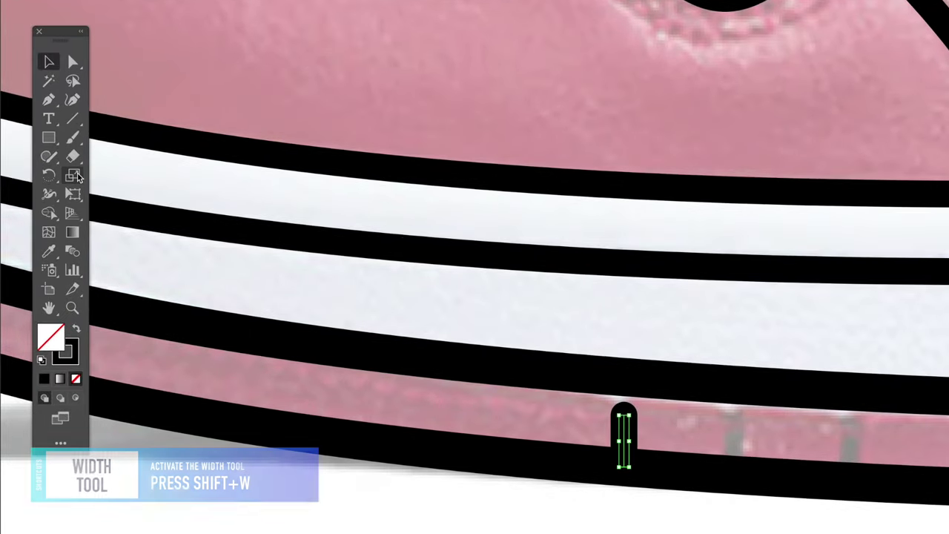
{"action": "key", "text": "shift+w"}
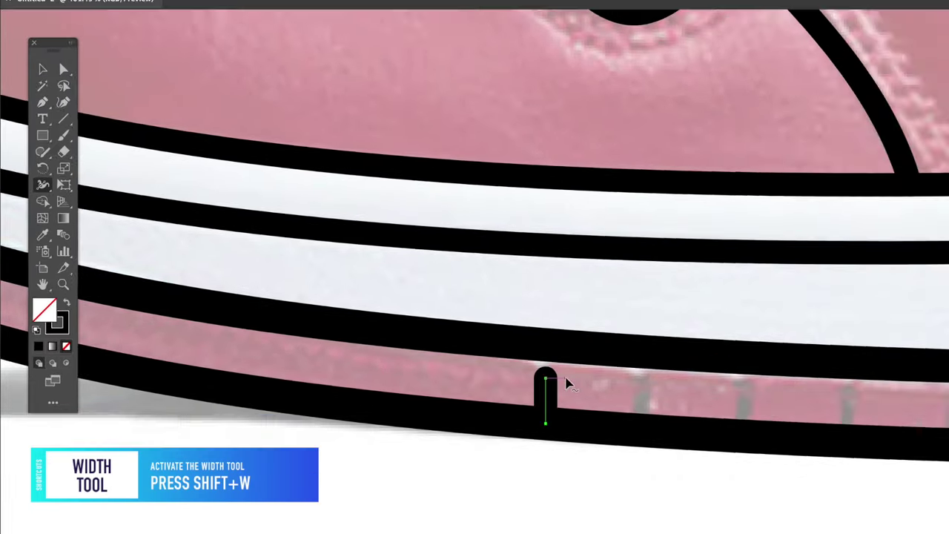
{"action": "left_click_drag", "start_coordinate": [366, 309], "coordinate": [384, 311]}
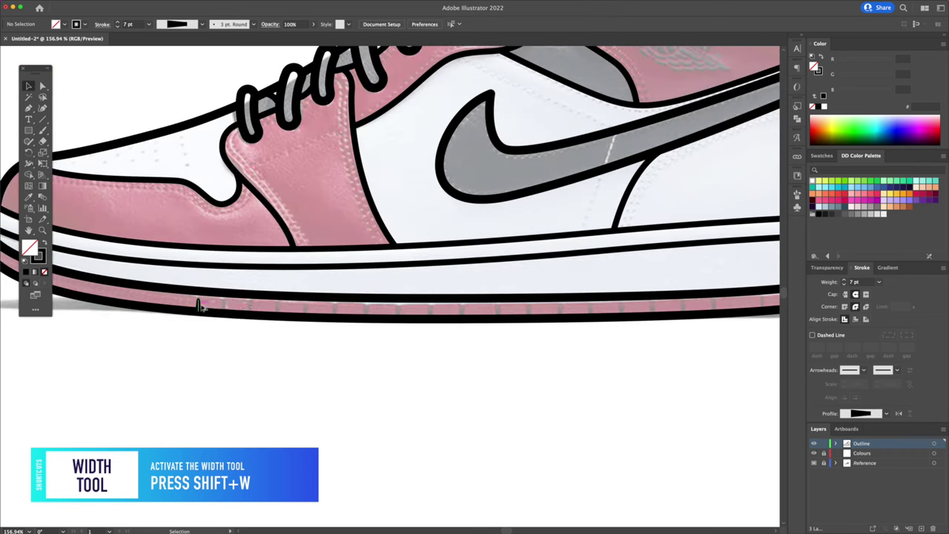
Step: Duplicate the tapered tread line at even spacing along the outsole all the way to the heel
{"action": "left_click", "coordinate": [224, 305]}
{"action": "key", "text": "super+d"}
{"action": "key", "text": "super+d"}
{"action": "key", "text": "super+d"}
{"action": "key", "text": "super+d"}
{"action": "key", "text": "super+d"}
{"action": "key", "text": "super+d"}
{"action": "key", "text": "super+d"}
{"action": "key", "text": "super+d"}
{"action": "key", "text": "super+d"}
{"action": "key", "text": "super+d"}
{"action": "key", "text": "super+d"}
{"action": "key", "text": "super+d"}
{"action": "key", "text": "super+d"}
{"action": "key", "text": "super+d"}
{"action": "key", "text": "super+d"}
{"action": "key", "text": "super+d"}
{"action": "key", "text": "super+d"}
{"action": "key", "text": "super+d"}
{"action": "key", "text": "super+d"}
{"action": "key", "text": "super+d"}
{"action": "left_click_drag", "start_coordinate": [377, 397], "coordinate": [317, 392]}
{"action": "left_click", "coordinate": [269, 355]}
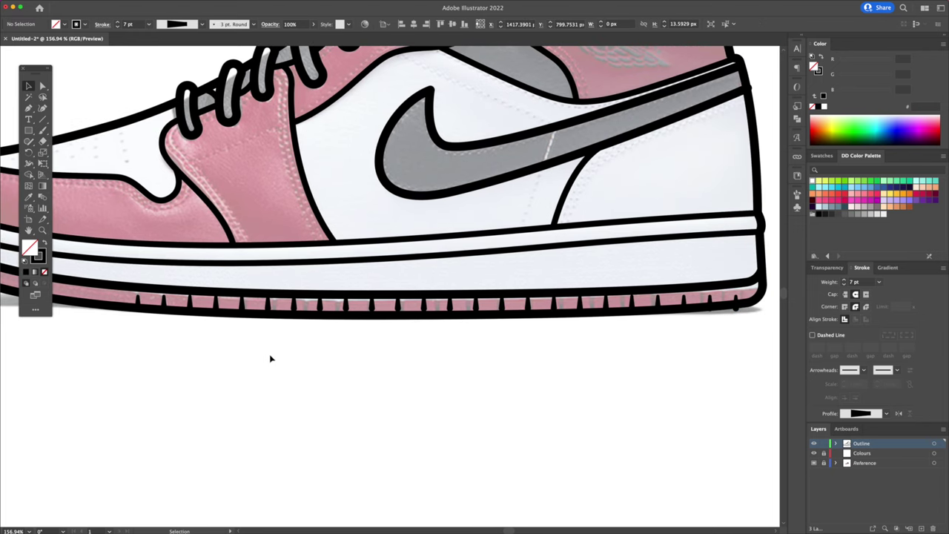
Step: Lower the front tread lines one by one so they follow the outsole's curved bottom outline
{"action": "scroll", "coordinate": [123, 290], "scroll_direction": "up", "scroll_amount": 5}
{"action": "left_click_drag", "start_coordinate": [228, 327], "coordinate": [229, 332]}
{"action": "left_click_drag", "start_coordinate": [296, 327], "coordinate": [295, 337]}
{"action": "left_click_drag", "start_coordinate": [363, 329], "coordinate": [363, 340]}
{"action": "left_click_drag", "start_coordinate": [431, 329], "coordinate": [432, 343]}
{"action": "left_click_drag", "start_coordinate": [498, 329], "coordinate": [499, 343]}
{"action": "left_click_drag", "start_coordinate": [566, 329], "coordinate": [567, 344]}
{"action": "left_click_drag", "start_coordinate": [542, 335], "coordinate": [339, 327]}
{"action": "left_click_drag", "start_coordinate": [431, 321], "coordinate": [431, 336]}
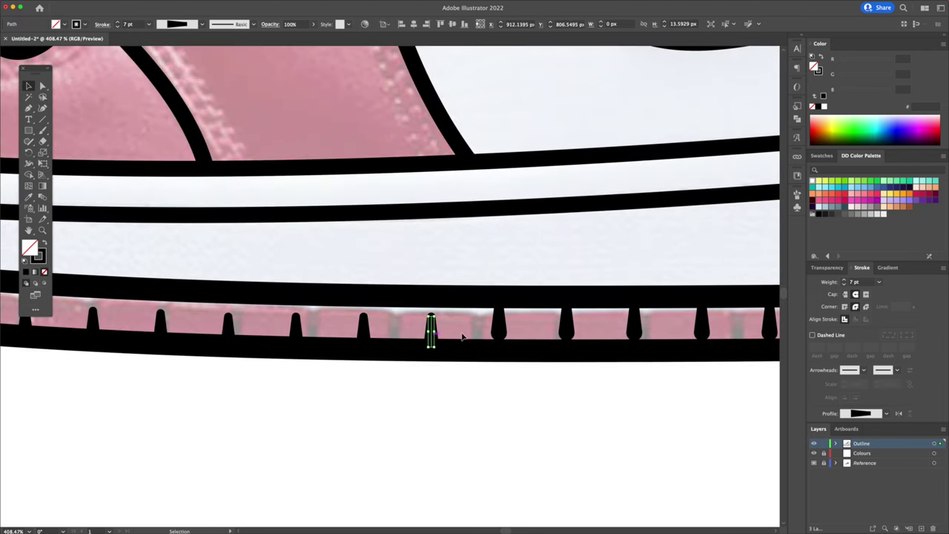
Step: Repeat the same downward shift on the remaining tread lines toward the heel
{"action": "key", "text": "super+d"}
{"action": "key", "text": "super+d"}
{"action": "scroll", "coordinate": [474, 333], "scroll_direction": "right", "scroll_amount": 3}
{"action": "key", "text": "super+d"}
{"action": "key", "text": "super+d"}
{"action": "key", "text": "super+d"}
{"action": "key", "text": "super+d"}
{"action": "scroll", "coordinate": [561, 323], "scroll_direction": "right", "scroll_amount": 3}
{"action": "key", "text": "super+d"}
{"action": "key", "text": "super+d"}
{"action": "scroll", "coordinate": [475, 306], "scroll_direction": "right", "scroll_amount": 2}
{"action": "key", "text": "super+d"}
{"action": "key", "text": "super+d"}
{"action": "scroll", "coordinate": [482, 307], "scroll_direction": "right", "scroll_amount": 3}
{"action": "key", "text": "super+d"}
{"action": "key", "text": "super+d"}
{"action": "key", "text": "super+d"}
{"action": "key", "text": "super+minus"}
{"action": "key", "text": "super+d"}
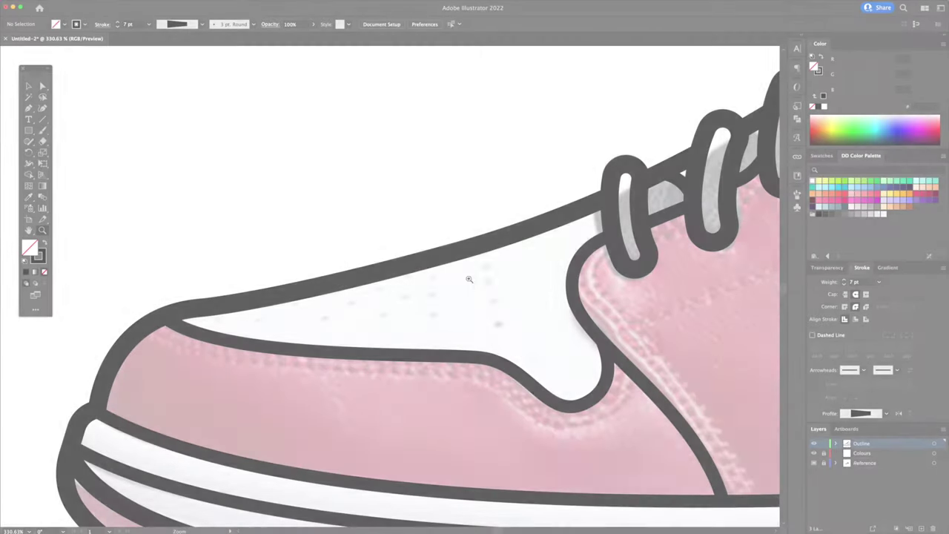
Step: Draw a small black ellipse without a stroke over a toe box perforation and rotate it to match
{"action": "left_click_drag", "start_coordinate": [28, 129], "coordinate": [81, 152]}
{"action": "mouse_move", "coordinate": [480, 264]}
{"action": "left_mouse_down"}
{"action": "mouse_move", "coordinate": [511, 265]}
{"action": "mouse_move", "coordinate": [513, 256]}
{"action": "left_mouse_up"}
{"action": "key", "text": "z"}
{"action": "key", "text": "r"}
{"action": "key", "text": "v"}
Step: Place copies of the black ellipse over all the other perforations on the white toe box
{"action": "mouse_move", "coordinate": [493, 264]}
{"action": "left_mouse_down"}
{"action": "mouse_move", "coordinate": [497, 295]}
{"action": "mouse_move", "coordinate": [357, 319]}
{"action": "mouse_move", "coordinate": [333, 349]}
{"action": "left_mouse_up"}
{"action": "key", "text": "super+shift+a"}
{"action": "key", "text": "super+d"}
{"action": "key", "text": "super+d"}
{"action": "left_click", "coordinate": [546, 350]}
{"action": "left_click", "coordinate": [439, 338]}
{"action": "left_click_drag", "start_coordinate": [334, 349], "coordinate": [409, 345]}
{"action": "left_click_drag", "start_coordinate": [355, 318], "coordinate": [286, 326]}
{"action": "left_click_drag", "start_coordinate": [287, 327], "coordinate": [197, 328]}
{"action": "left_click_drag", "start_coordinate": [403, 308], "coordinate": [400, 281]}
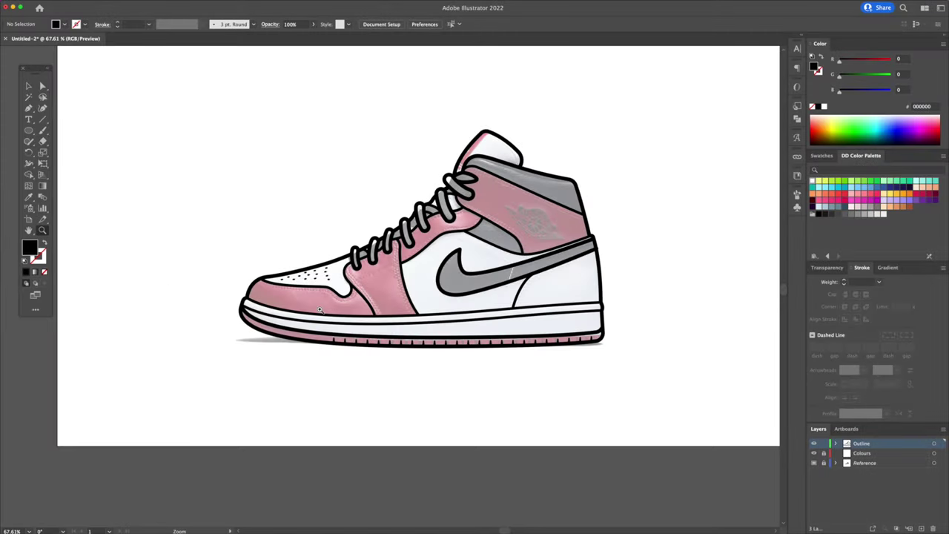
Step: Offset the wavy upper seam of the toe overlay by 12 px with mitered joins
{"action": "left_click_drag", "start_coordinate": [319, 306], "coordinate": [401, 306]}
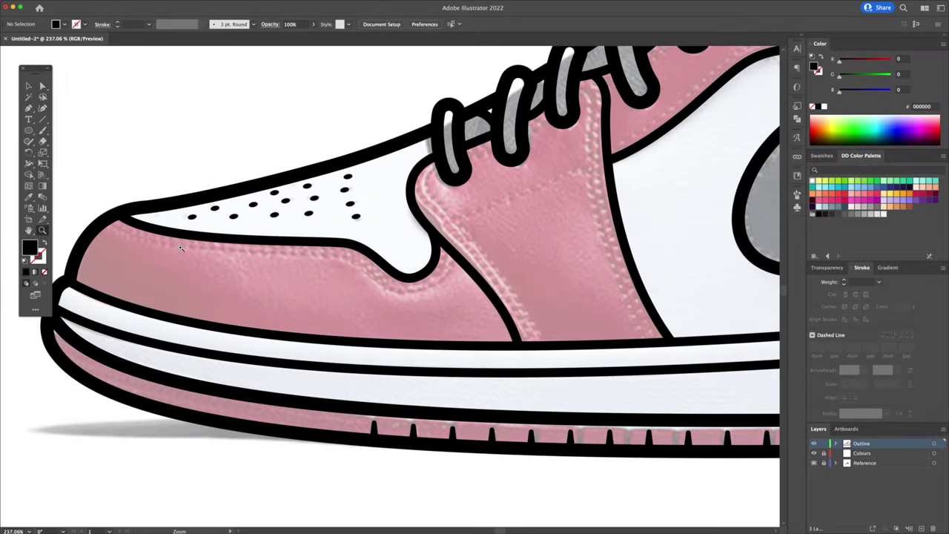
{"action": "left_click", "coordinate": [356, 248]}
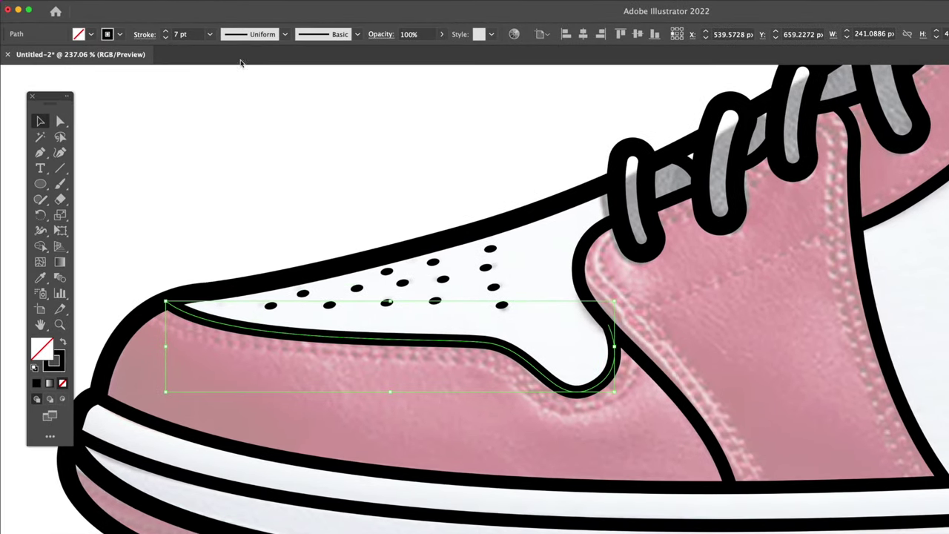
{"action": "left_click", "coordinate": [127, 6]}
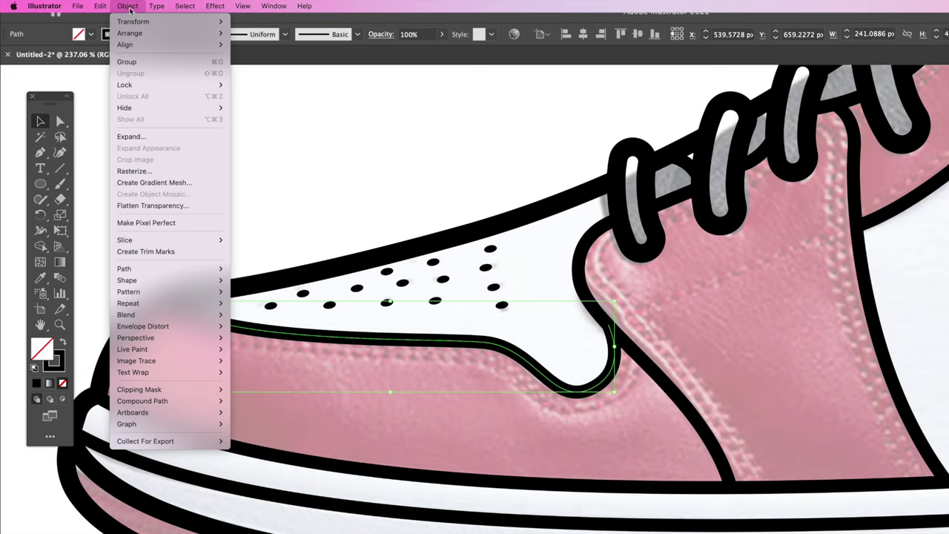
{"action": "mouse_move", "coordinate": [170, 267]}
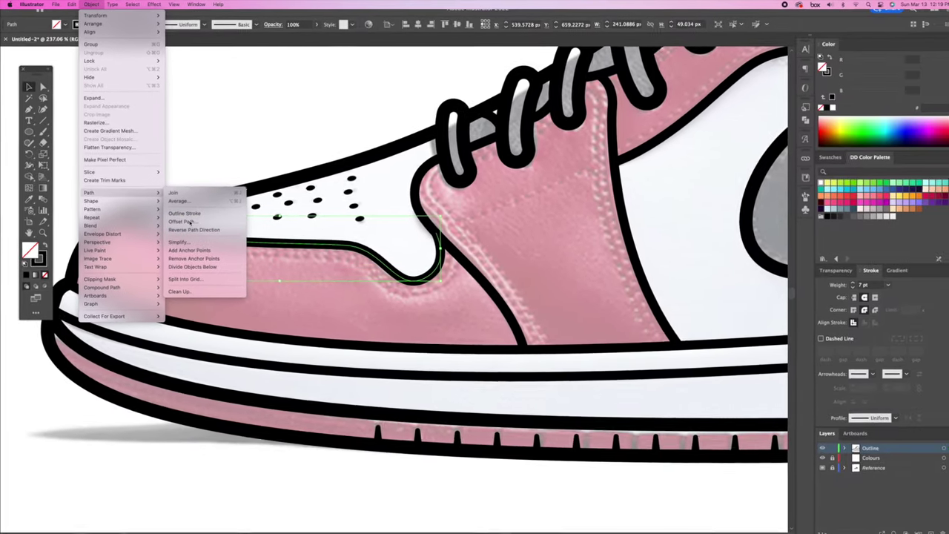
{"action": "left_click", "coordinate": [240, 281]}
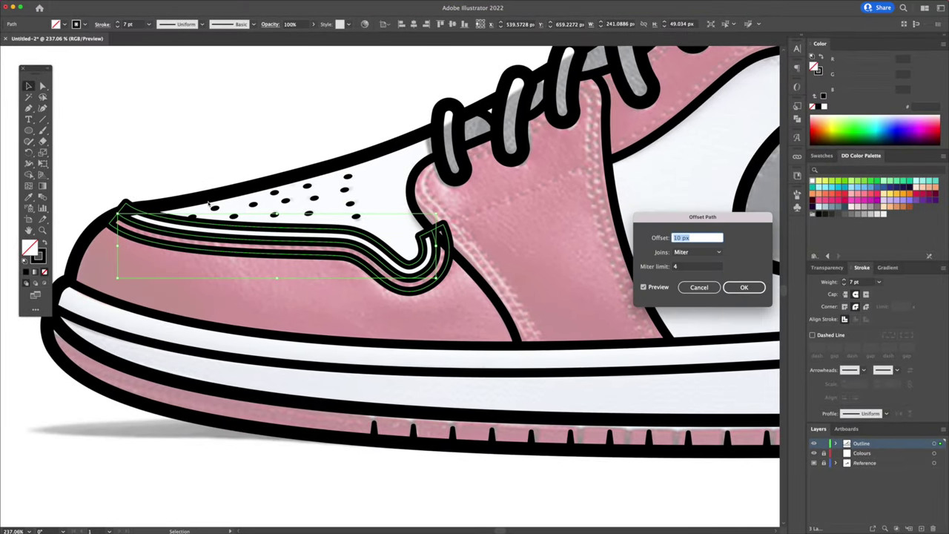
{"action": "key", "text": "Up"}
{"action": "key", "text": "Up"}
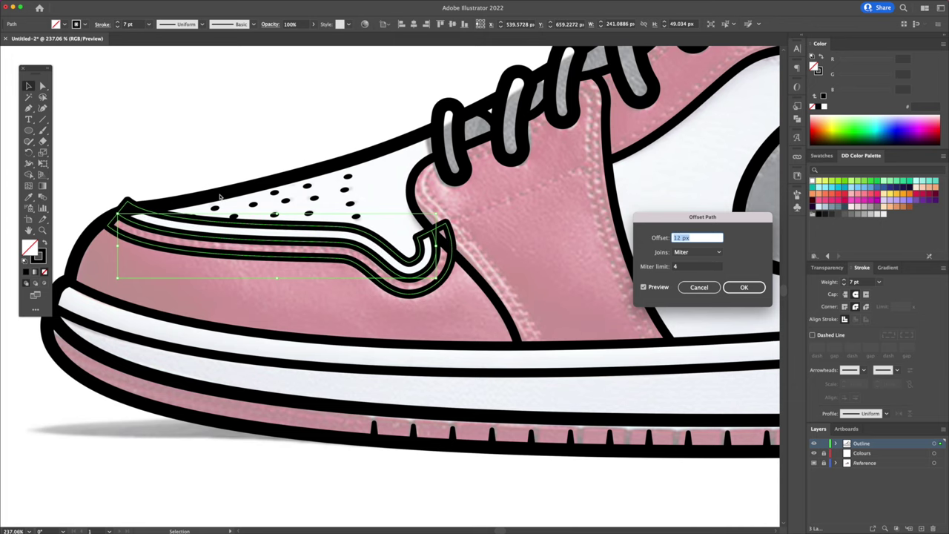
{"action": "key", "text": "Return"}
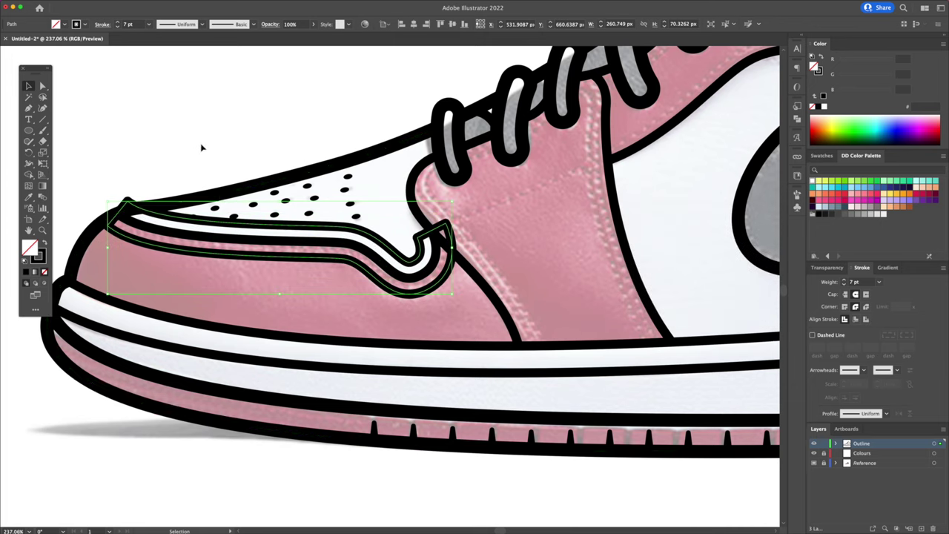
Step: Isolate the offset outline of the toe overlay seam and delete the anchor points at its front corner and along its upper edge
{"action": "left_click", "coordinate": [202, 146]}
{"action": "left_click", "coordinate": [210, 223]}
{"action": "double_click", "coordinate": [210, 223]}
{"action": "left_click_drag", "start_coordinate": [210, 222], "coordinate": [257, 216]}
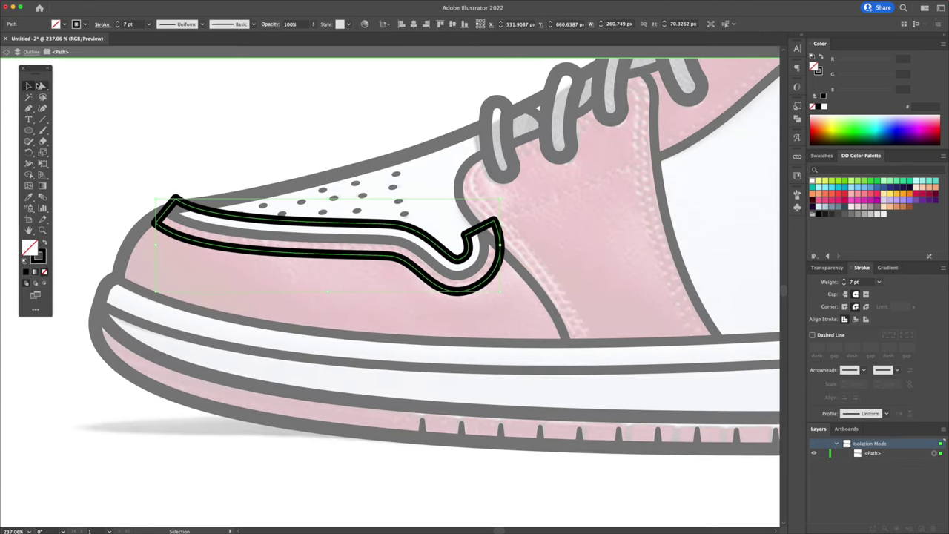
{"action": "left_click", "coordinate": [41, 86]}
{"action": "left_click", "coordinate": [176, 198]}
{"action": "key", "text": "Delete"}
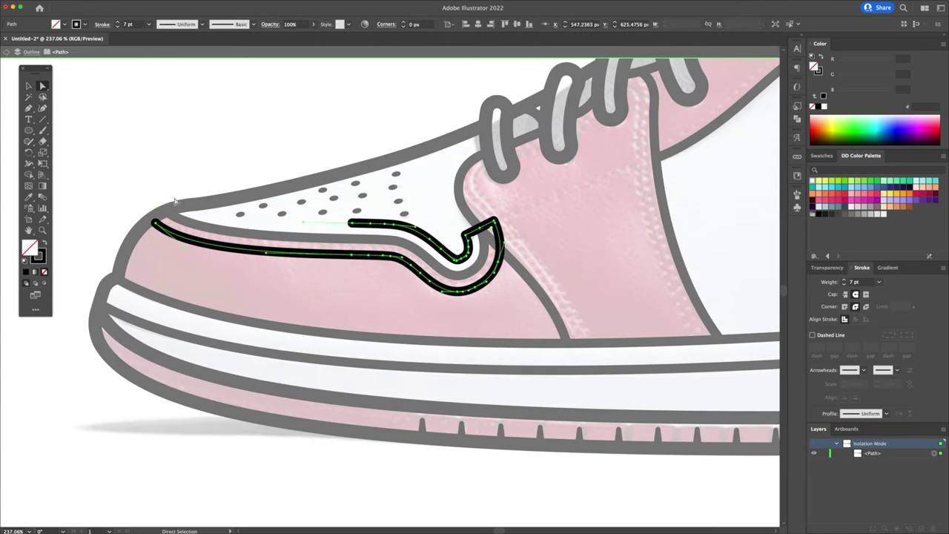
{"action": "key", "text": "Delete"}
Step: Delete the outline's remaining upper wavy points and end-cap corner, keeping only the lower line inside the pink toe overlay
{"action": "left_click_drag", "start_coordinate": [360, 221], "coordinate": [465, 264]}
{"action": "key", "text": "Delete"}
{"action": "left_click_drag", "start_coordinate": [446, 223], "coordinate": [475, 258]}
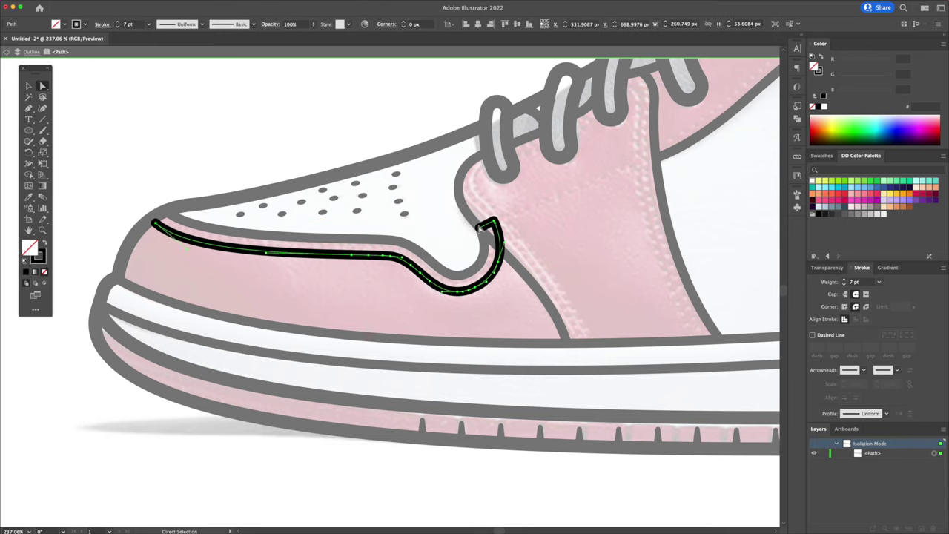
{"action": "key", "text": "Delete"}
{"action": "left_click", "coordinate": [494, 221]}
{"action": "key", "text": "Delete"}
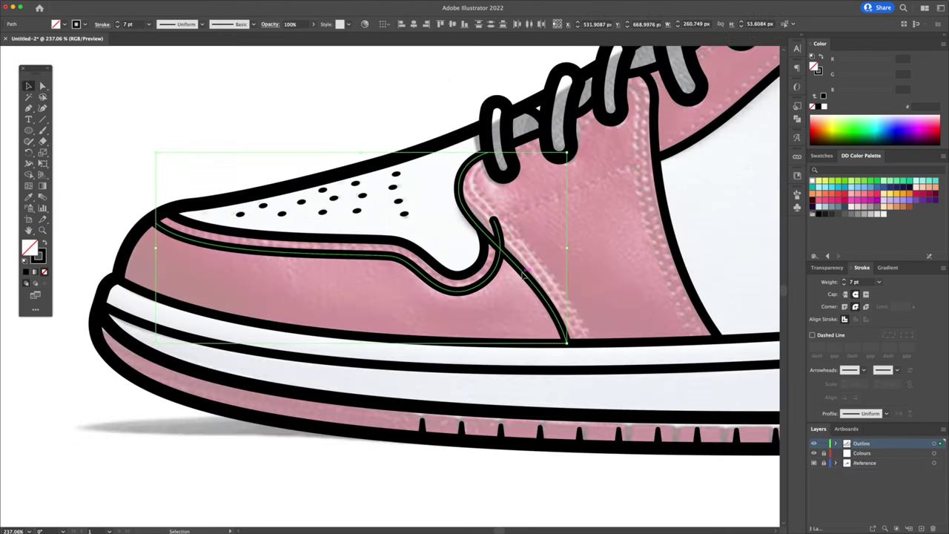
Step: Trim the end of the toe line that sticks out past the crossing seam, using Shape Builder
{"action": "key", "text": "shift+m"}
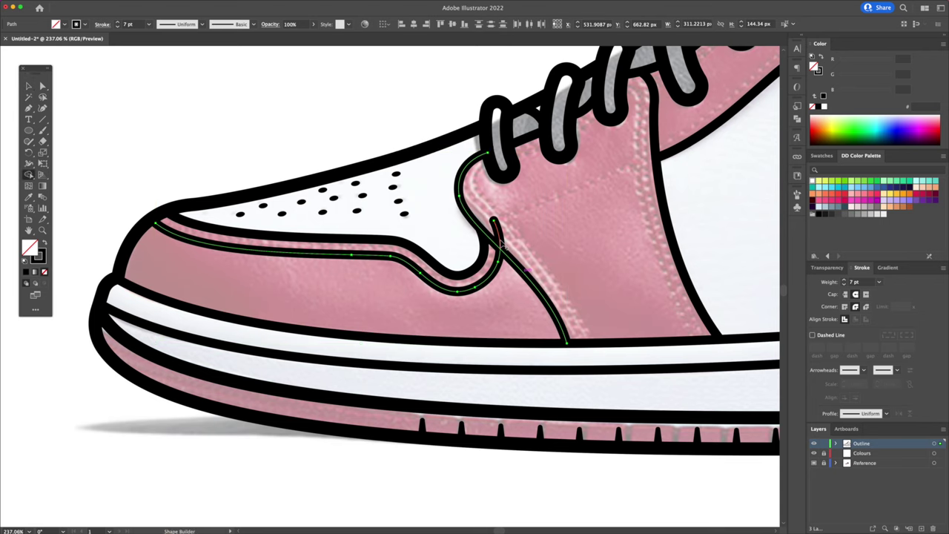
{"action": "key", "text": "v"}
{"action": "left_click", "coordinate": [239, 108]}
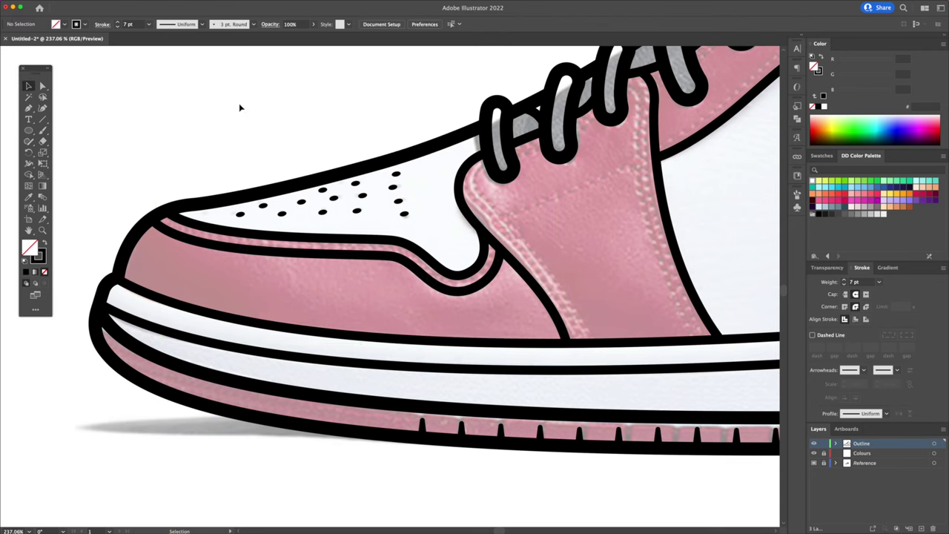
Step: Give the toe overlay's inner line a 5 pt stroke with 12 pt dashes
{"action": "left_click", "coordinate": [320, 258]}
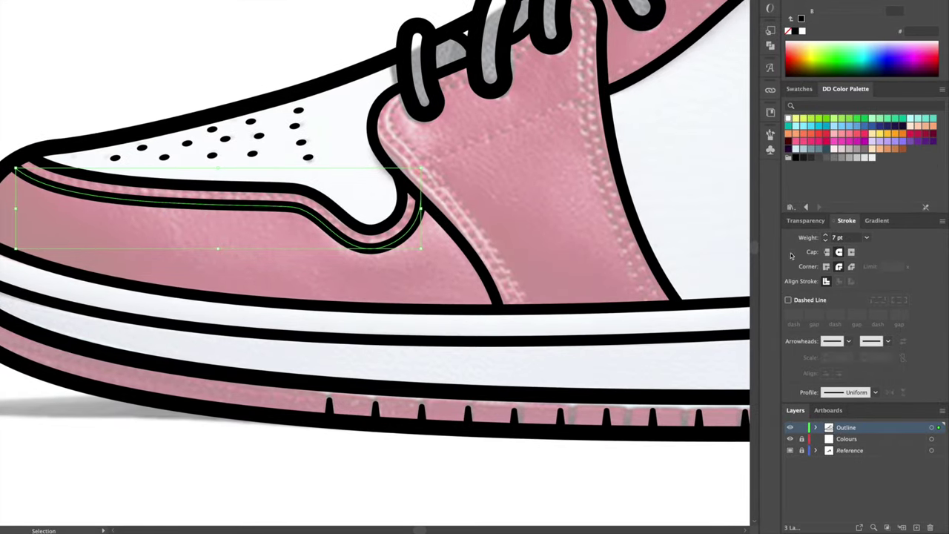
{"action": "left_click", "coordinate": [825, 241]}
{"action": "left_click", "coordinate": [825, 241]}
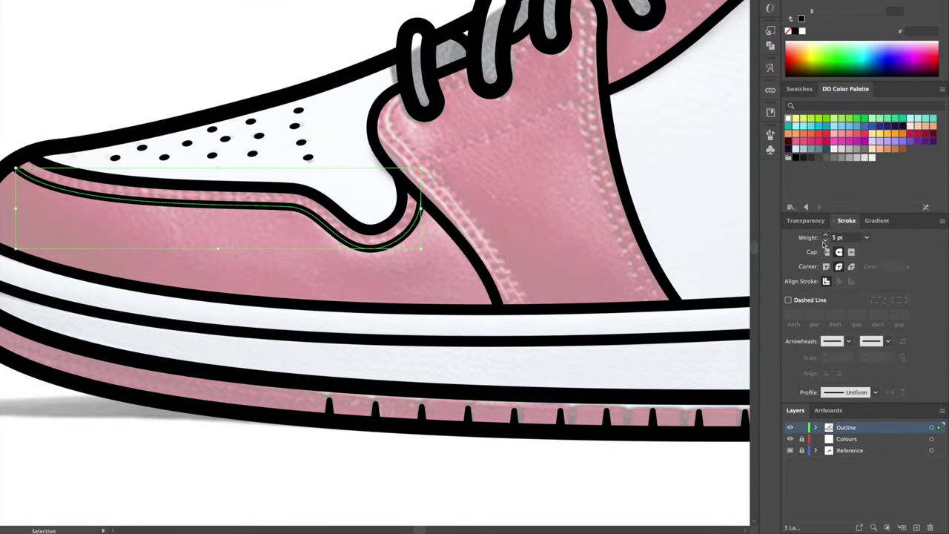
{"action": "left_click", "coordinate": [788, 300]}
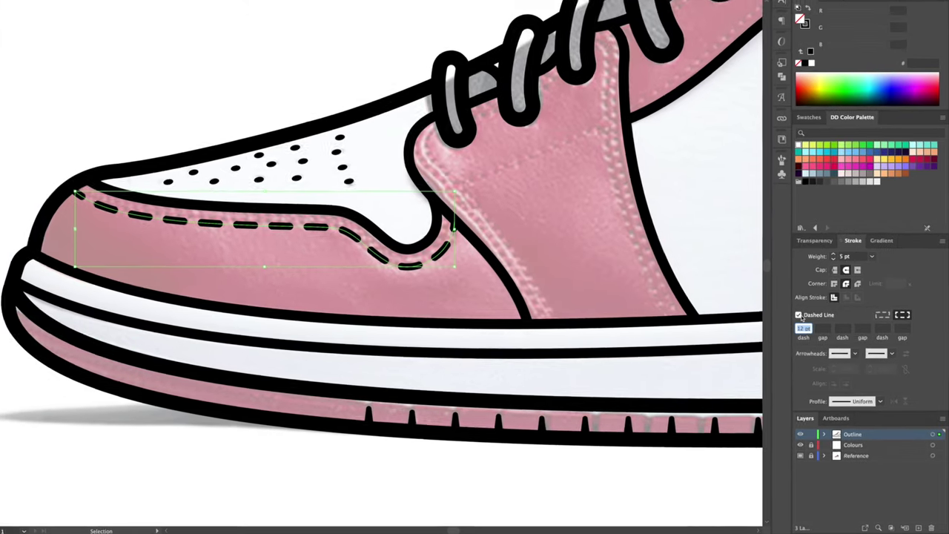
Step: Offset the curved front seam of the pink lace panel behind the toe box with mitered joins
{"action": "left_click", "coordinate": [90, 4]}
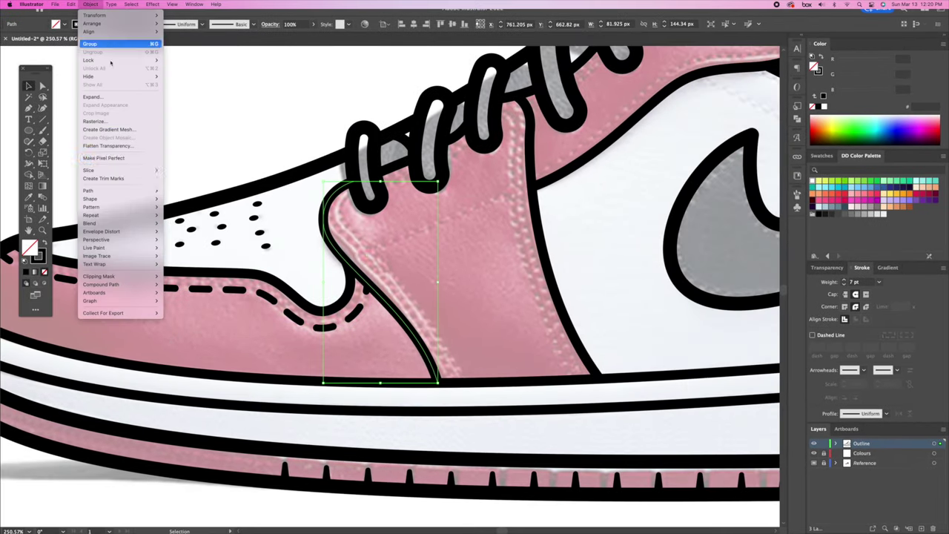
{"action": "mouse_move", "coordinate": [89, 190]}
{"action": "left_click", "coordinate": [193, 216]}
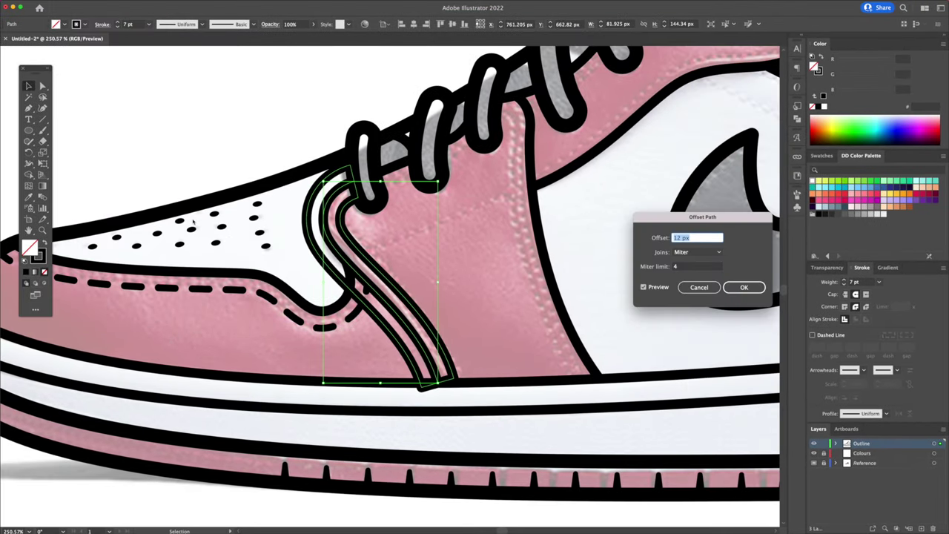
{"action": "key", "text": "Return"}
Step: Delete the outer-side points of the front seam's offset outline, keeping only the line inside the pink panel, and make it dashed
{"action": "key", "text": "a"}
{"action": "left_click", "coordinate": [419, 387]}
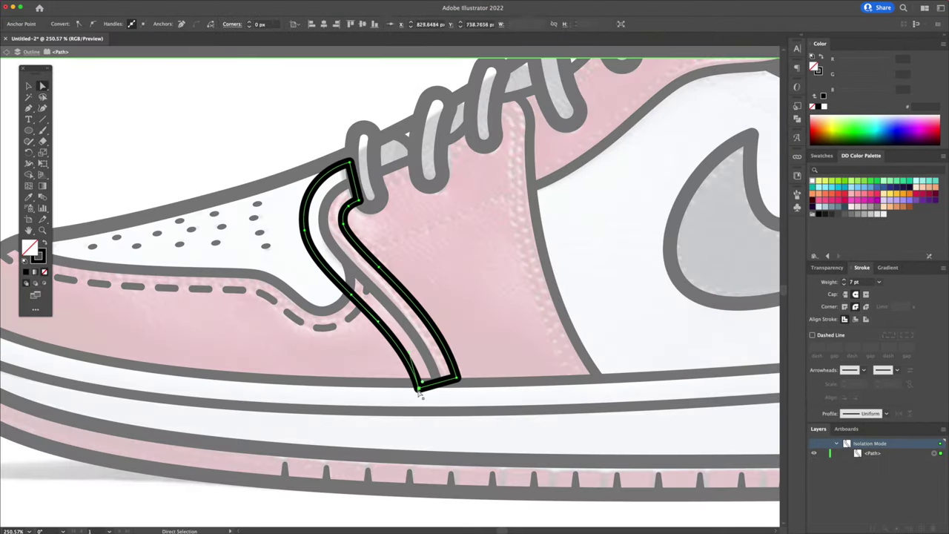
{"action": "key", "text": "Delete"}
{"action": "left_click", "coordinate": [351, 293]}
{"action": "key", "text": "Delete"}
{"action": "left_click", "coordinate": [304, 232]}
{"action": "key", "text": "Delete"}
{"action": "left_click", "coordinate": [348, 163]}
{"action": "key", "text": "v"}
{"action": "double_click", "coordinate": [319, 122]}
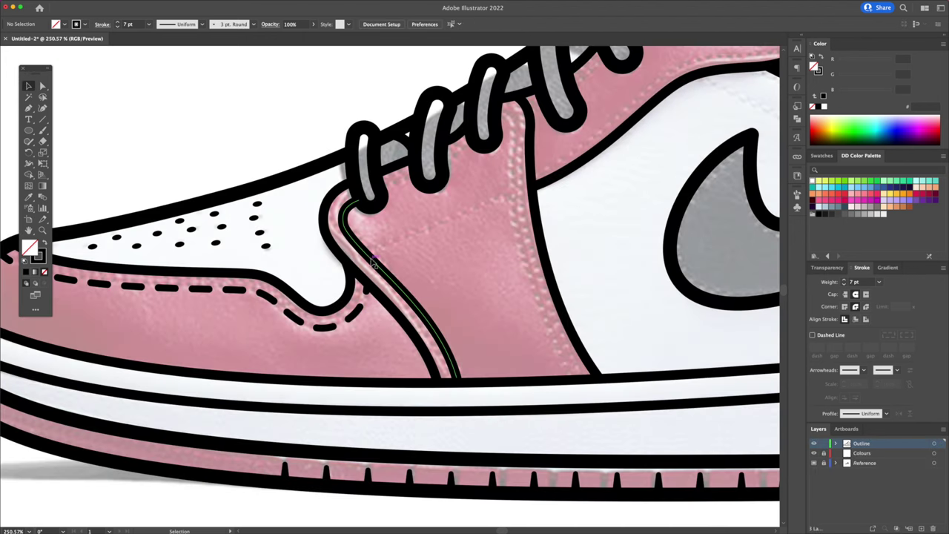
{"action": "left_click", "coordinate": [408, 296]}
{"action": "left_click", "coordinate": [812, 335]}
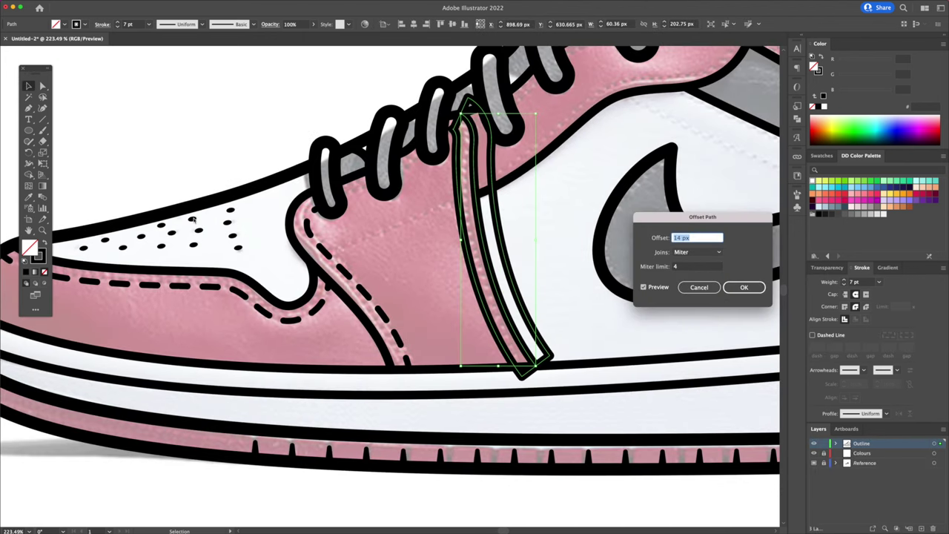
Step: Offset the lace panel's rear seam by 14 px and delete the end and outer points, keeping only the line inside the panel
{"action": "key", "text": "Return"}
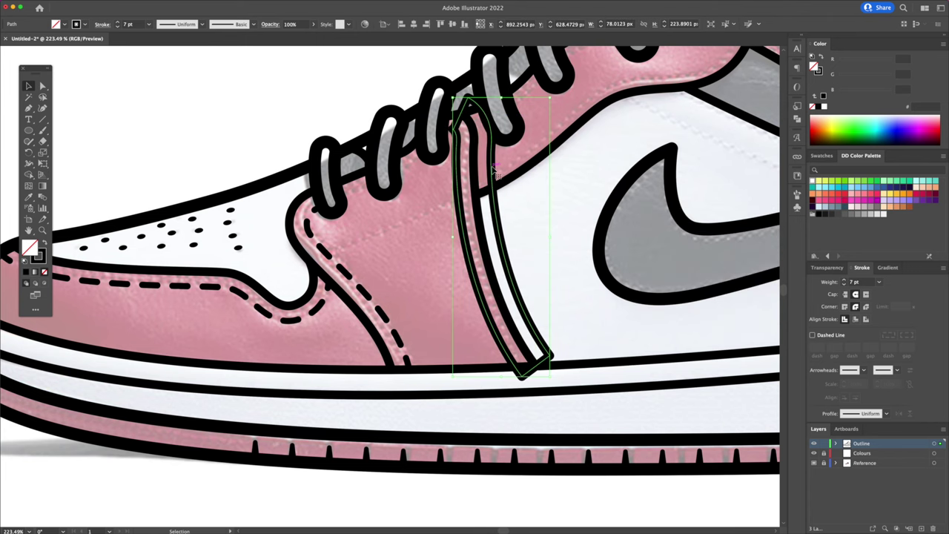
{"action": "double_click", "coordinate": [491, 168]}
{"action": "key", "text": "a"}
{"action": "left_click", "coordinate": [458, 120]}
{"action": "key", "text": "Delete"}
{"action": "left_click", "coordinate": [470, 98]}
{"action": "key", "text": "Delete"}
{"action": "key", "text": "Delete"}
{"action": "left_click", "coordinate": [542, 363]}
{"action": "key", "text": "Delete"}
{"action": "left_click_drag", "start_coordinate": [521, 376], "coordinate": [513, 364]}
Step: Make the lace panel's rear inner line dashed with 12 pt dashes
{"action": "key", "text": "v"}
{"action": "left_click", "coordinate": [812, 335]}
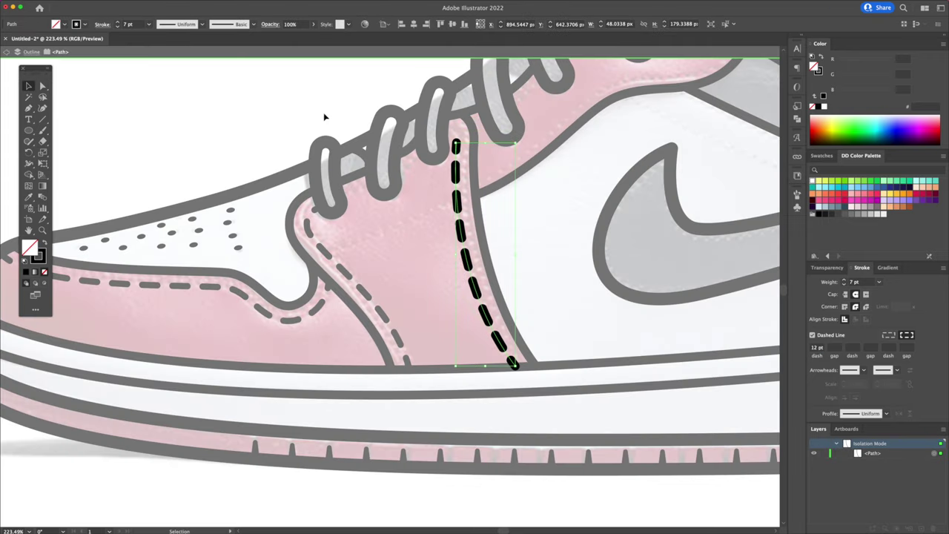
{"action": "key", "text": "ctrl+minus"}
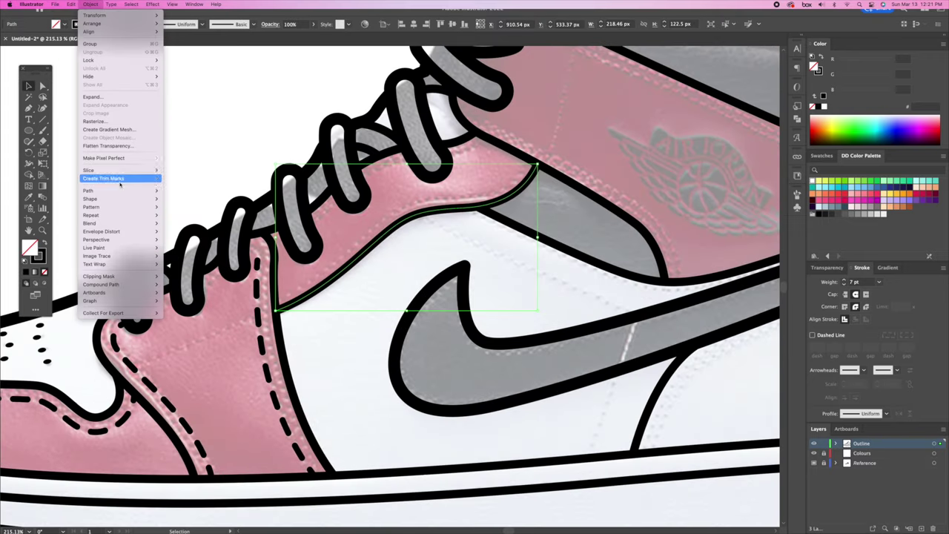
Step: Offset the wavy lower seam of the upper pink eyestay and keep only the line inside the pink area with a 5 pt stroke
{"action": "mouse_move", "coordinate": [120, 190]}
{"action": "left_click", "coordinate": [200, 214]}
{"action": "key", "text": "Return"}
{"action": "double_click", "coordinate": [541, 198]}
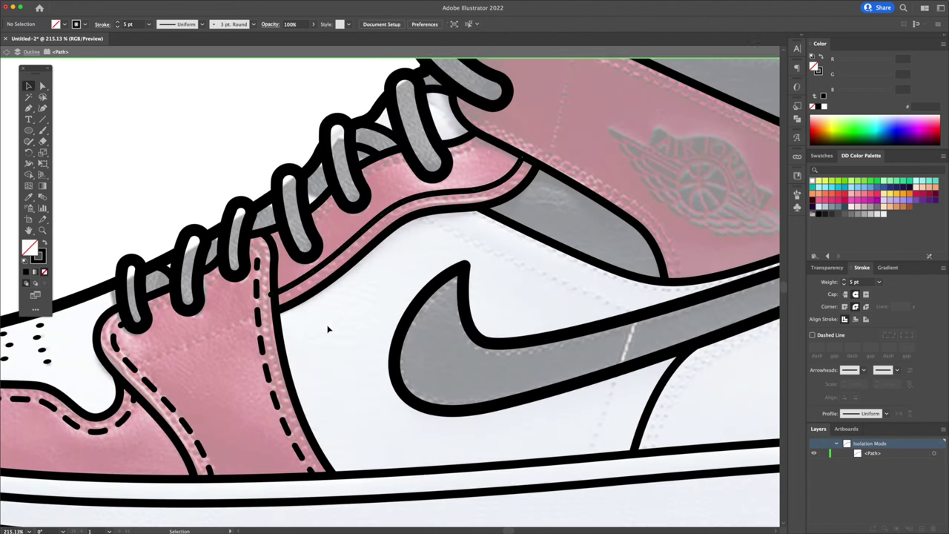
{"action": "key", "text": "Escape"}
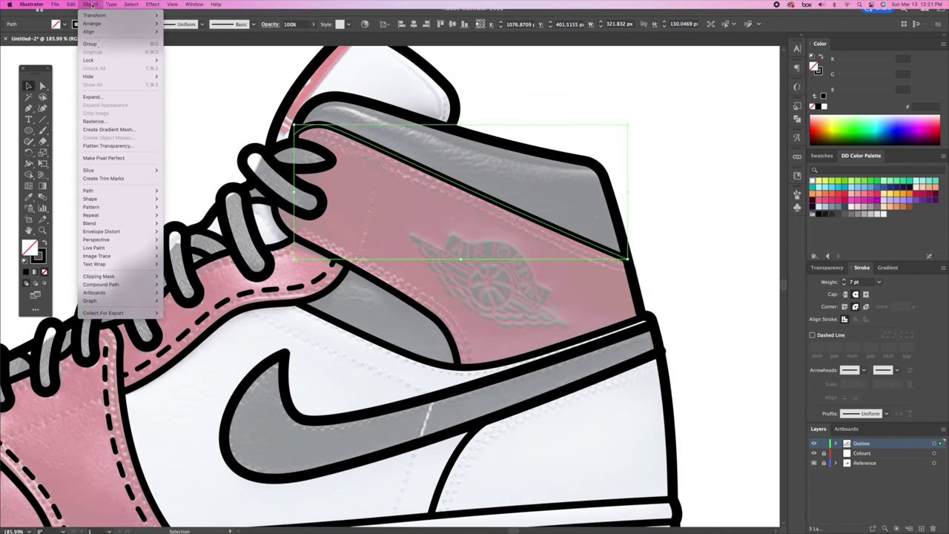
Step: Offset the seam between the grey collar and the pink ankle panel and set the outline's stroke to 5 pt
{"action": "mouse_move", "coordinate": [120, 191]}
{"action": "left_click", "coordinate": [201, 214]}
{"action": "key", "text": "Return"}
{"action": "left_click", "coordinate": [843, 283]}
{"action": "left_click", "coordinate": [844, 284]}
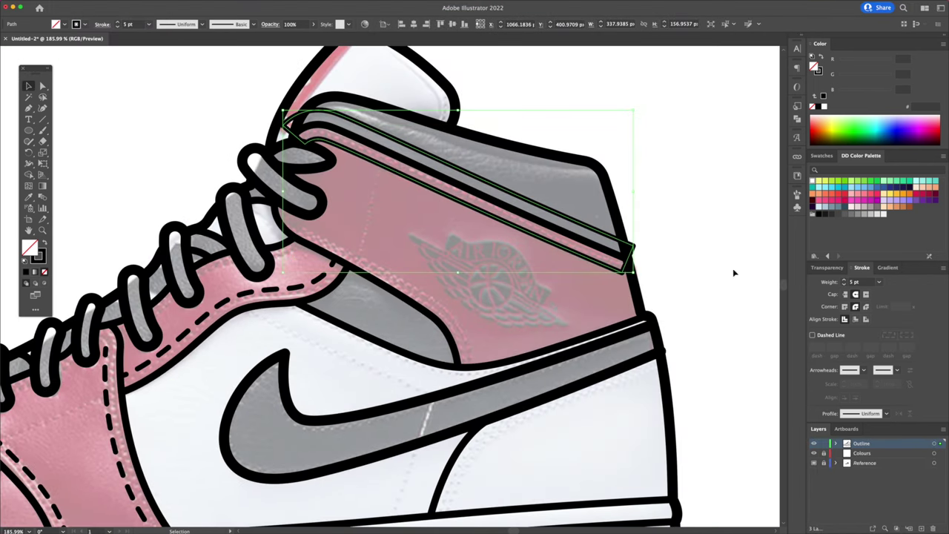
Step: Delete the upper-edge points of the collar seam's offset outline, keeping only the line inside the pink panel, and make it dashed
{"action": "double_click", "coordinate": [630, 250]}
{"action": "key", "text": "a"}
{"action": "left_click", "coordinate": [632, 245]}
{"action": "key", "text": "Delete"}
{"action": "left_click", "coordinate": [365, 125]}
{"action": "key", "text": "Delete"}
{"action": "left_click", "coordinate": [331, 111]}
{"action": "key", "text": "Delete"}
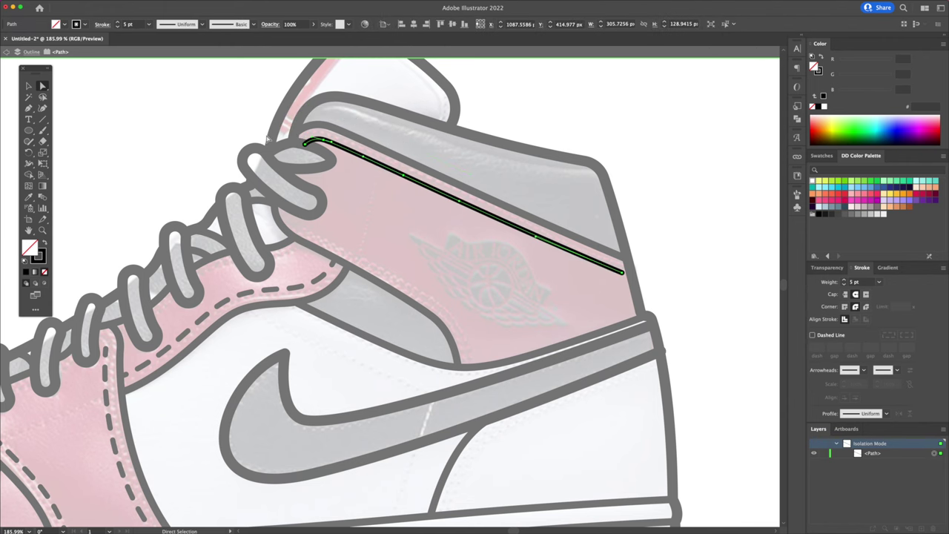
{"action": "key", "text": "v"}
{"action": "key", "text": "Escape"}
{"action": "left_click", "coordinate": [606, 266]}
{"action": "left_click", "coordinate": [816, 335]}
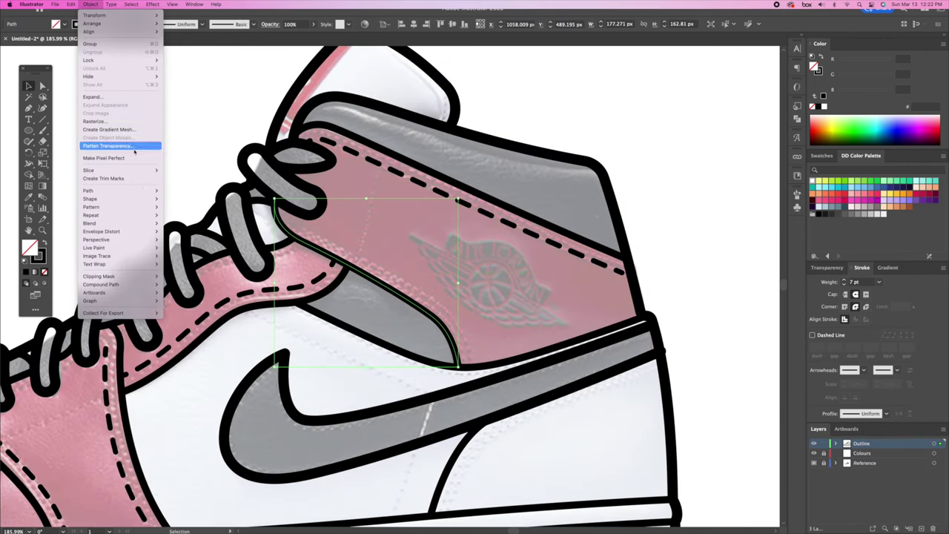
Step: Offset the lower front seam of the pink ankle panel and give the outline a 5 pt stroke with 12 pt dashes
{"action": "left_click", "coordinate": [119, 143]}
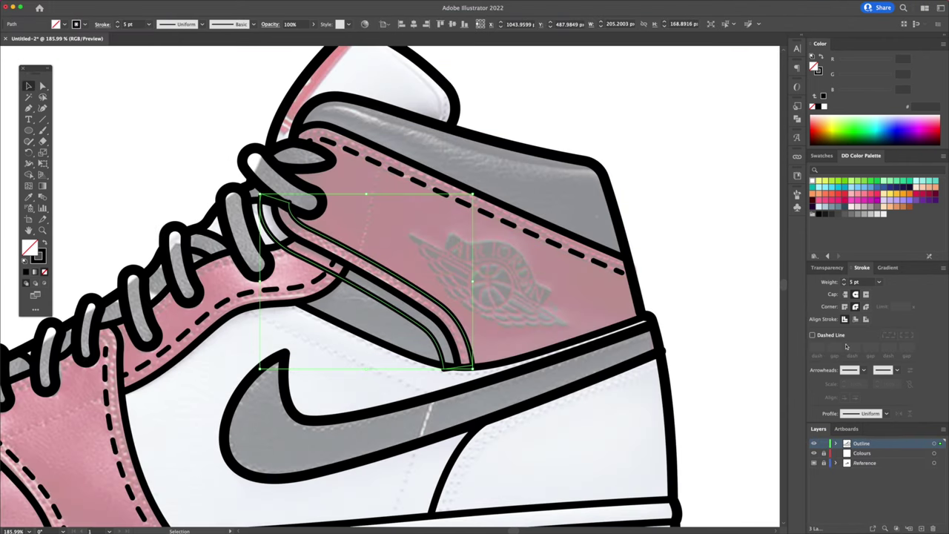
{"action": "left_click", "coordinate": [814, 335]}
Step: Delete the lower-edge points of the ankle panel's dashed outline, keeping only the line inside the pink panel
{"action": "double_click", "coordinate": [440, 298]}
{"action": "key", "text": "a"}
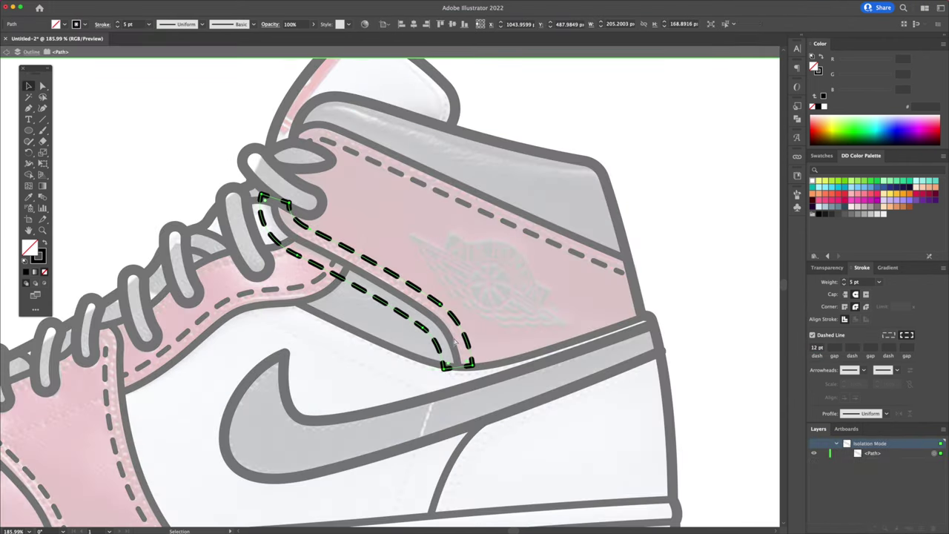
{"action": "left_click", "coordinate": [443, 367]}
{"action": "key", "text": "Delete"}
{"action": "left_click", "coordinate": [414, 319]}
{"action": "key", "text": "Delete"}
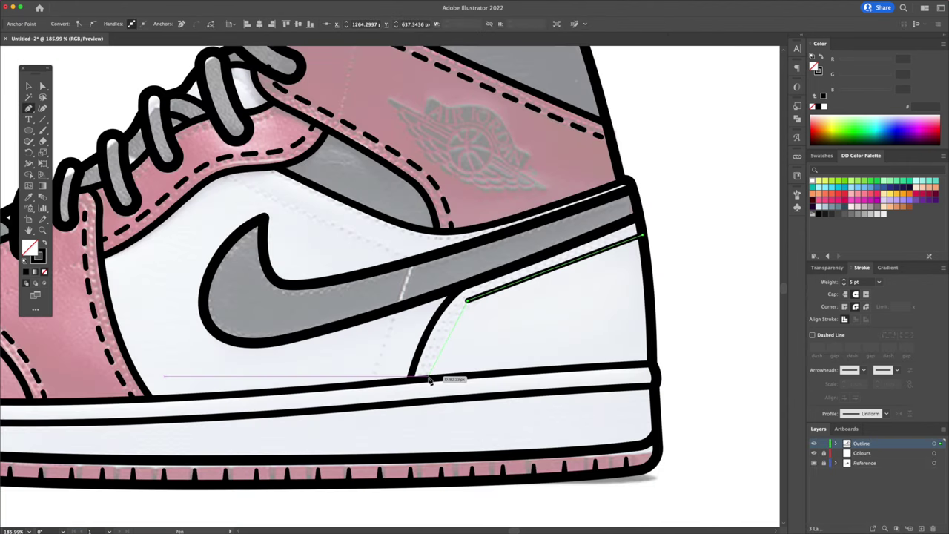
Step: Draw a 5 pt line following the inside of the white heel panel's seam down to the midsole and give it 12 pt dashes
{"action": "left_click_drag", "start_coordinate": [426, 378], "coordinate": [414, 431]}
{"action": "left_click", "coordinate": [467, 301]}
{"action": "left_click", "coordinate": [467, 302]}
{"action": "left_click_drag", "start_coordinate": [472, 308], "coordinate": [505, 346]}
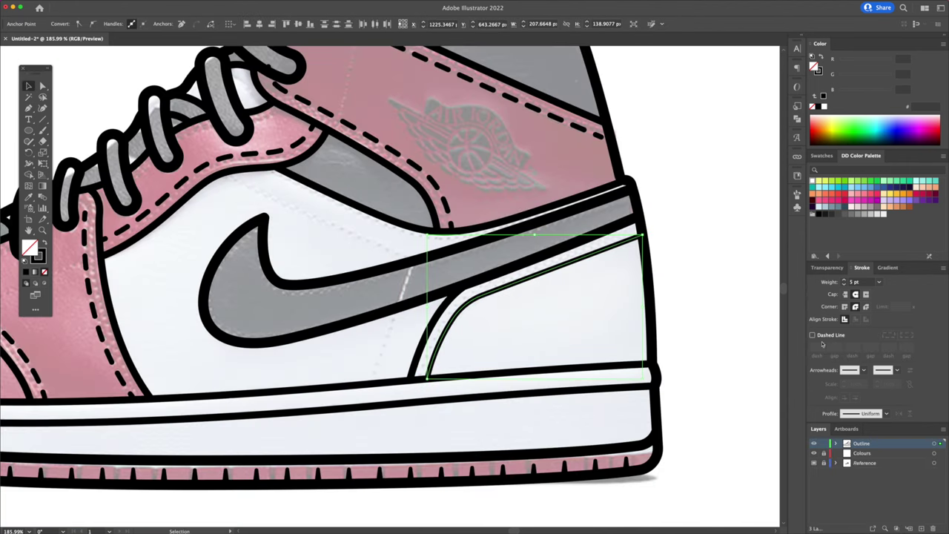
Step: Draw a dashed stitch line from the eyestay seam across the white side panel to the swoosh and down to the midsole
{"action": "key", "text": "p"}
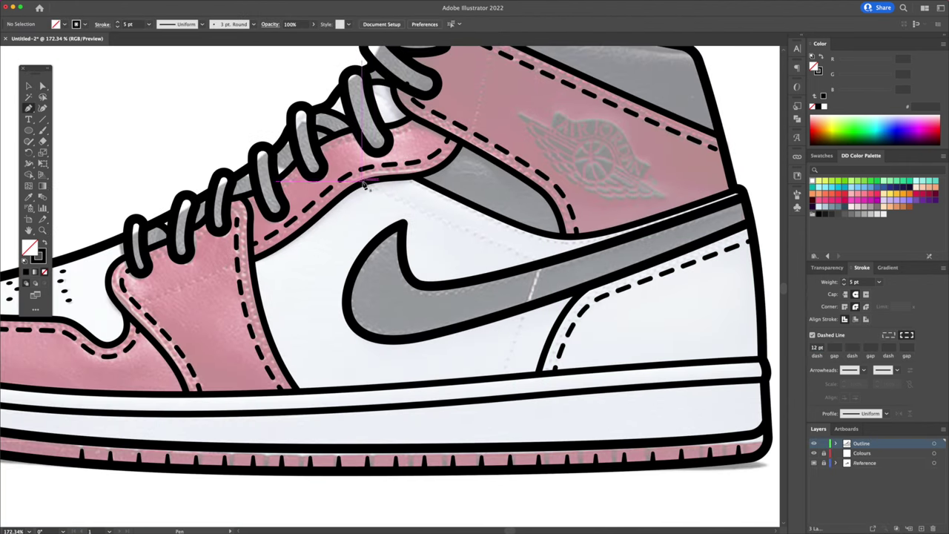
{"action": "left_click", "coordinate": [363, 183]}
{"action": "left_click", "coordinate": [541, 268]}
{"action": "left_click", "coordinate": [505, 375]}
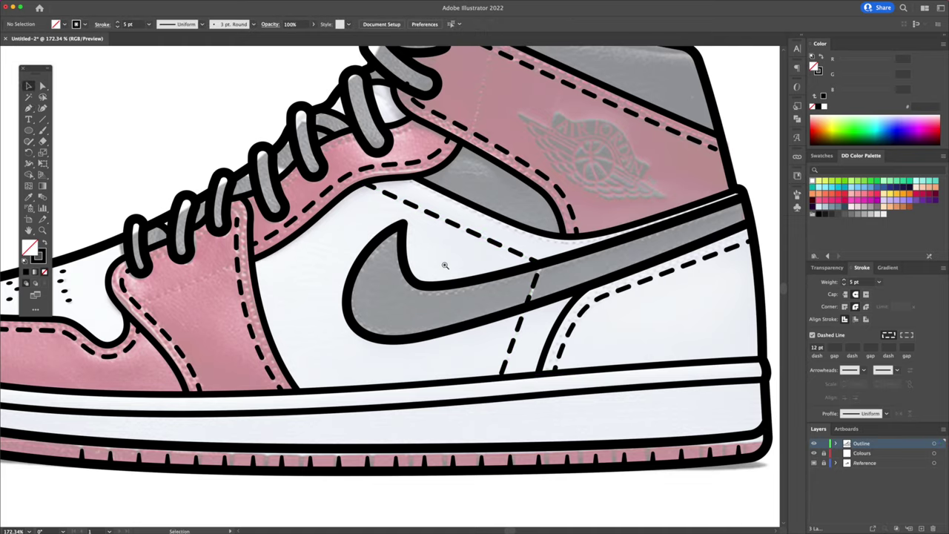
Step: Draw a curved line along the edge between the tongue's pink stripe and white area with an 8 pt stroke
{"action": "scroll", "coordinate": [445, 265], "scroll_direction": "down", "scroll_amount": 3}
{"action": "key", "text": "a"}
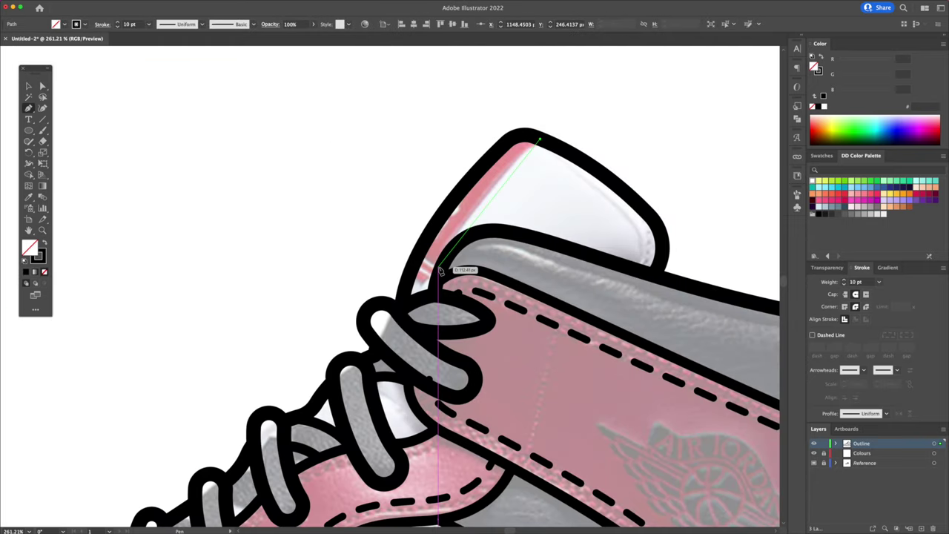
{"action": "left_click_drag", "start_coordinate": [438, 267], "coordinate": [424, 294]}
{"action": "left_click", "coordinate": [437, 267]}
{"action": "left_click", "coordinate": [419, 257]}
{"action": "key", "text": "v"}
{"action": "left_click", "coordinate": [843, 284]}
{"action": "left_click", "coordinate": [844, 284]}
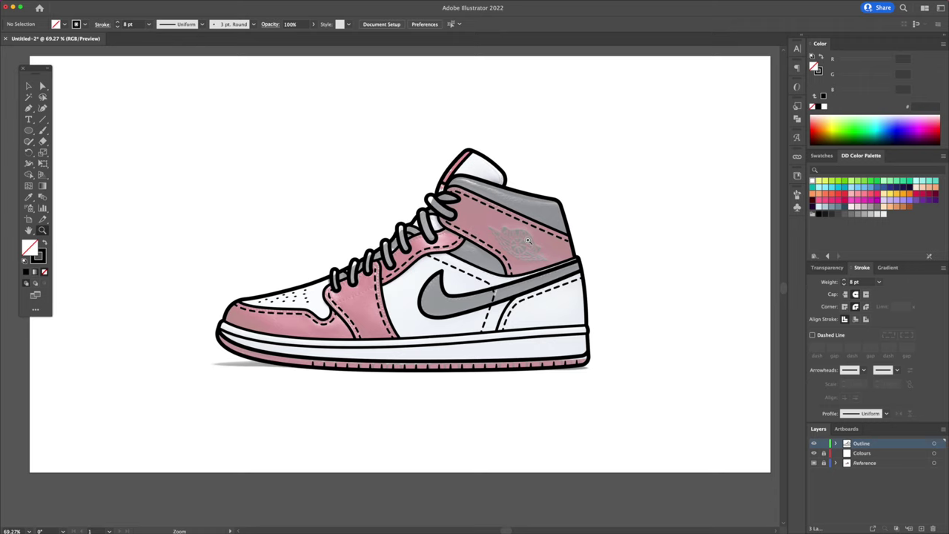
Step: Place the image Air Jordan Logo.png on the artboard beside the shoe
{"action": "key", "text": "ctrl+shift+p"}
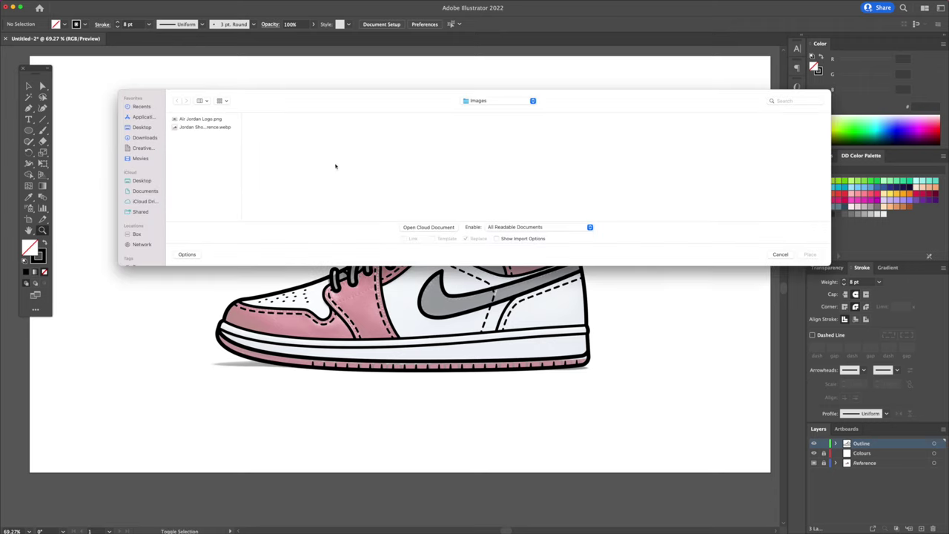
{"action": "double_click", "coordinate": [200, 120]}
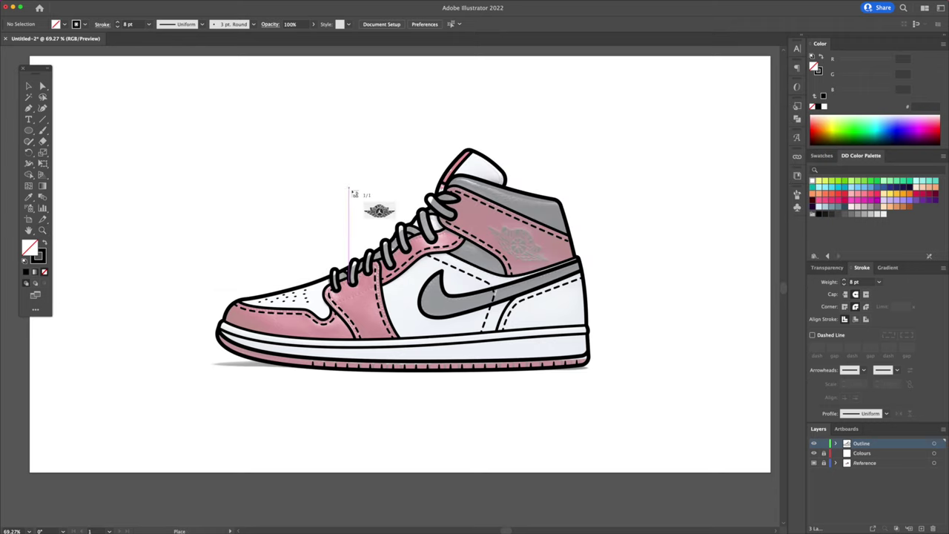
{"action": "left_click", "coordinate": [332, 202]}
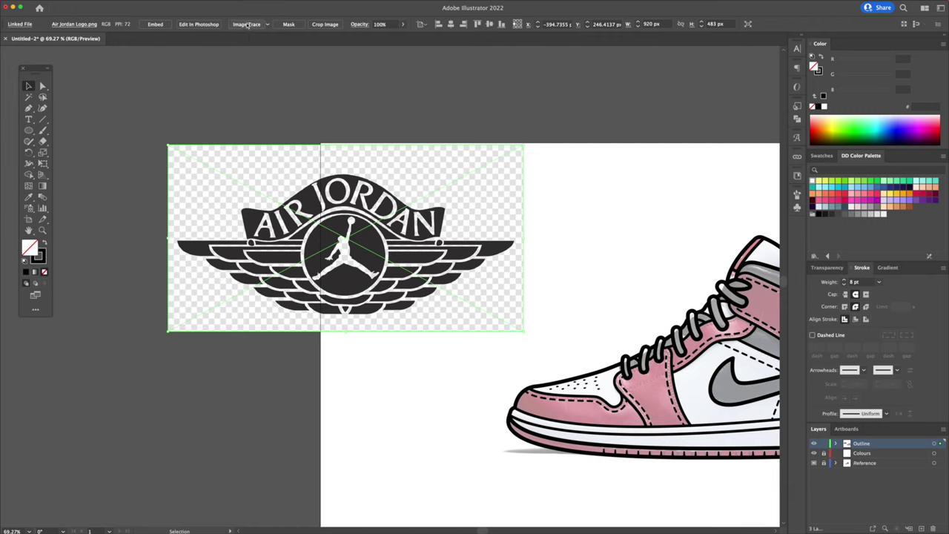
Step: Apply Image Trace with the default preset to the placed logo and expand it into vector paths
{"action": "left_click", "coordinate": [247, 24]}
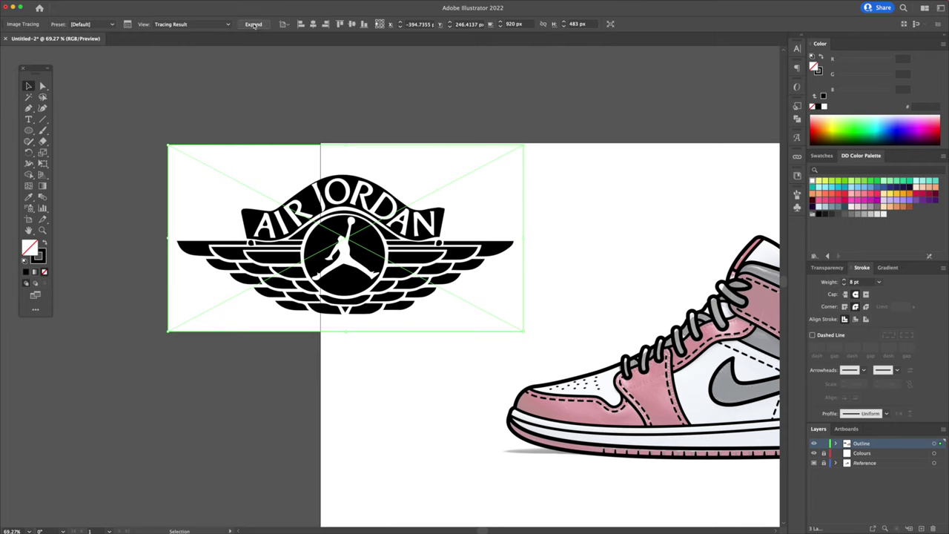
{"action": "left_click", "coordinate": [253, 24]}
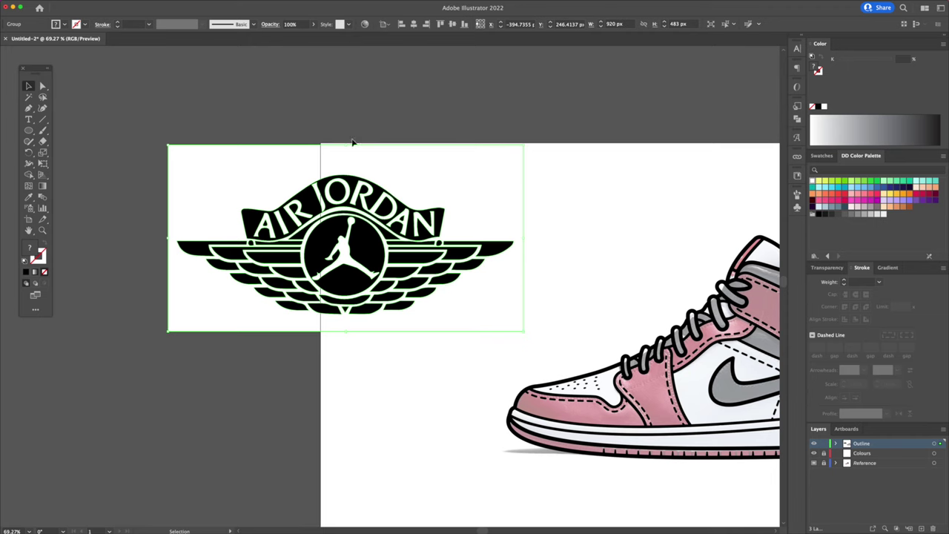
Step: Ungroup the traced Air Jordan logo and delete its white background pieces, keeping only the black shapes
{"action": "right_click", "coordinate": [371, 209]}
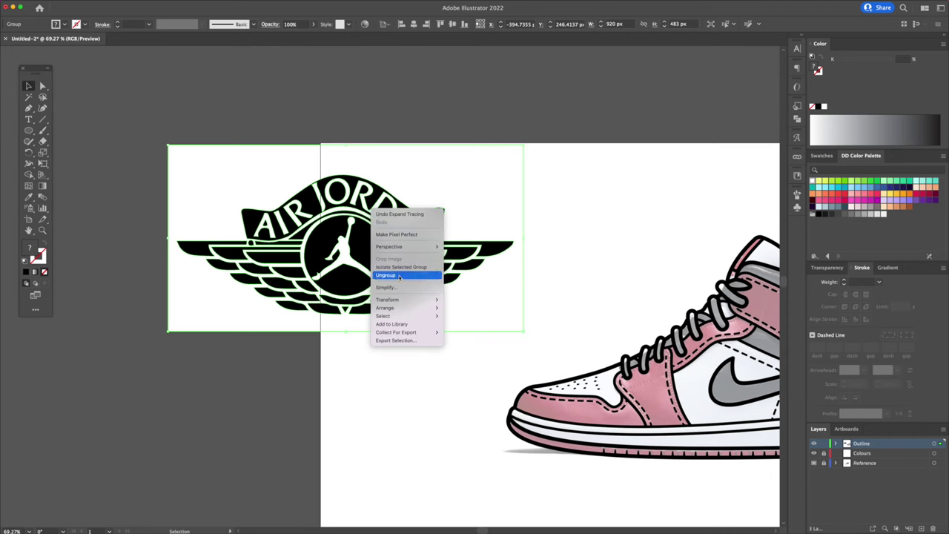
{"action": "left_click", "coordinate": [400, 276]}
{"action": "left_click", "coordinate": [404, 344]}
{"action": "left_click_drag", "start_coordinate": [430, 329], "coordinate": [315, 352]}
{"action": "key", "text": "Delete"}
{"action": "scroll", "coordinate": [314, 352], "scroll_direction": "left", "scroll_amount": 2}
{"action": "left_click_drag", "start_coordinate": [448, 275], "coordinate": [398, 293]}
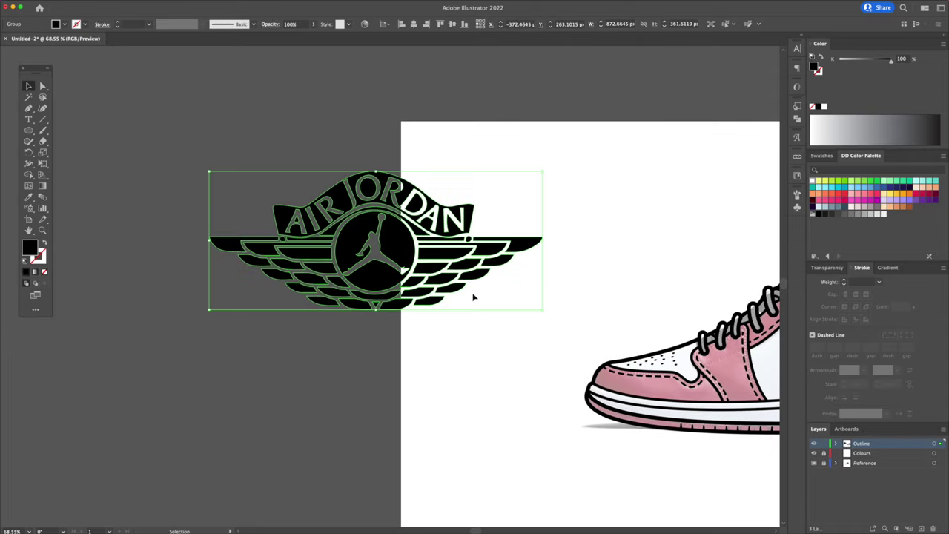
Step: Move the black logo onto the shoe's pink ankle panel, then scale it down and tilt it to match the panel
{"action": "scroll", "coordinate": [473, 297], "scroll_direction": "down", "scroll_amount": 3}
{"action": "left_click_drag", "start_coordinate": [227, 244], "coordinate": [614, 252]}
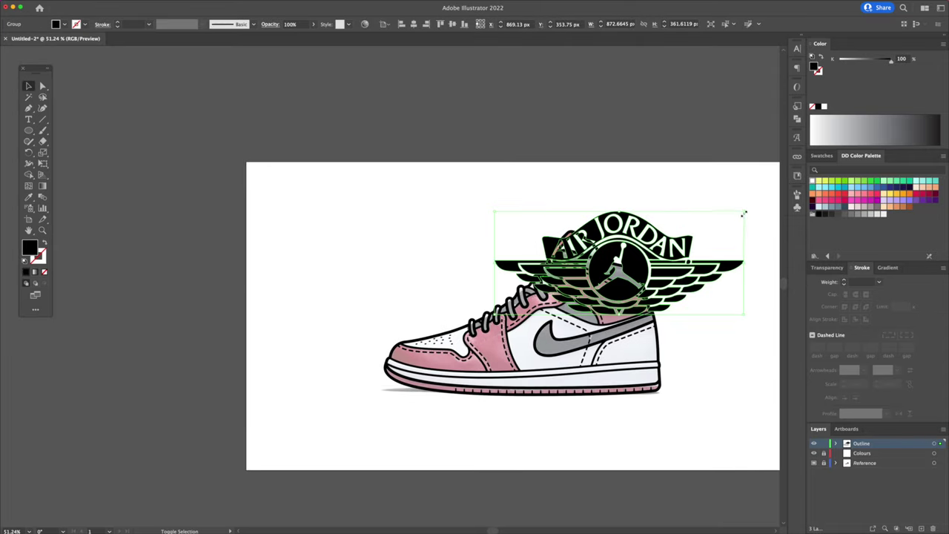
{"action": "left_click_drag", "start_coordinate": [744, 214], "coordinate": [672, 259]}
{"action": "scroll", "coordinate": [671, 238], "scroll_direction": "up", "scroll_amount": 5}
{"action": "mouse_move", "coordinate": [673, 218]}
{"action": "left_mouse_down"}
{"action": "mouse_move", "coordinate": [669, 200]}
{"action": "mouse_move", "coordinate": [677, 222]}
{"action": "left_mouse_up"}
{"action": "key", "text": "v"}
{"action": "left_click_drag", "start_coordinate": [589, 222], "coordinate": [561, 289]}
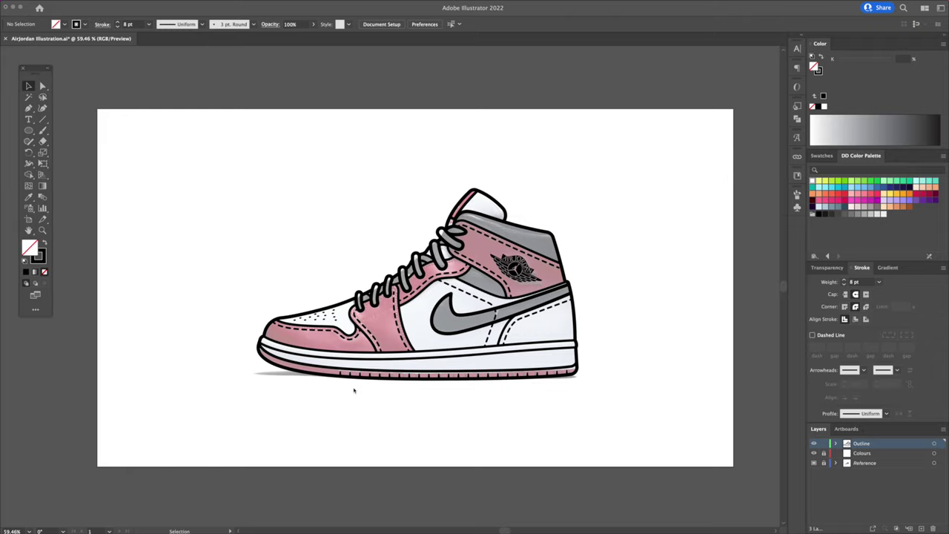
Step: Duplicate all the outline artwork onto the Colours layer, then lock and hide the Outline layer
{"action": "key", "text": "z"}
{"action": "left_click", "coordinate": [564, 345]}
{"action": "left_click", "coordinate": [561, 342], "text": "alt"}
{"action": "left_click_drag", "start_coordinate": [528, 336], "coordinate": [565, 347]}
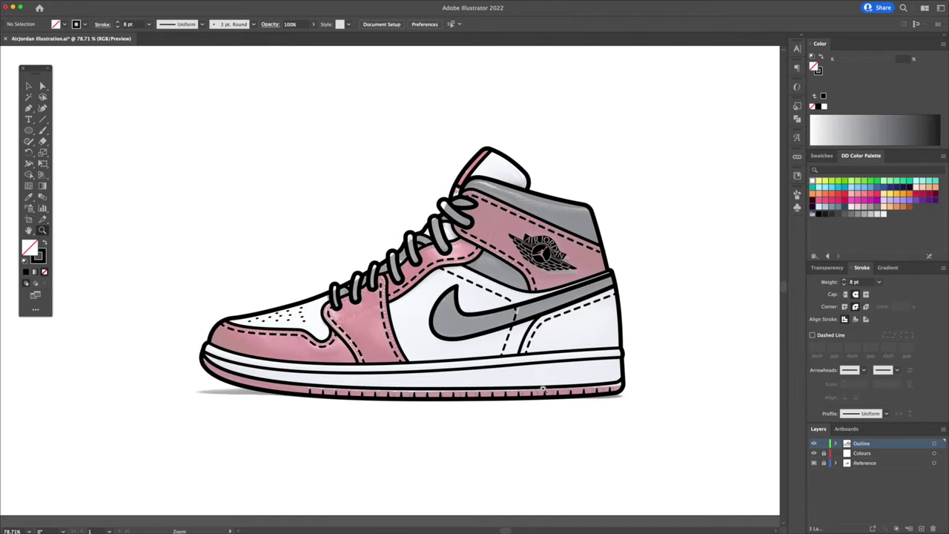
{"action": "key", "text": "v"}
{"action": "key", "text": "super+a"}
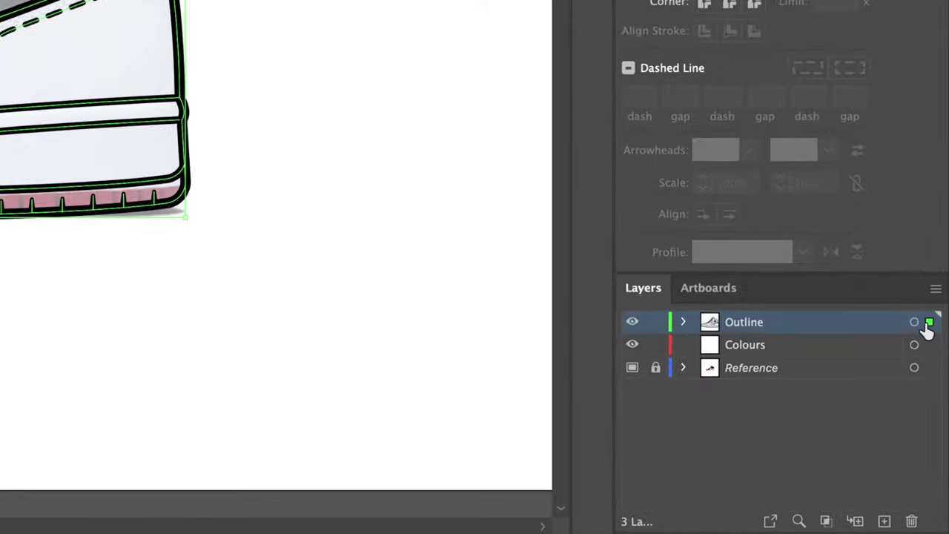
{"action": "left_click_drag", "start_coordinate": [929, 326], "coordinate": [928, 345]}
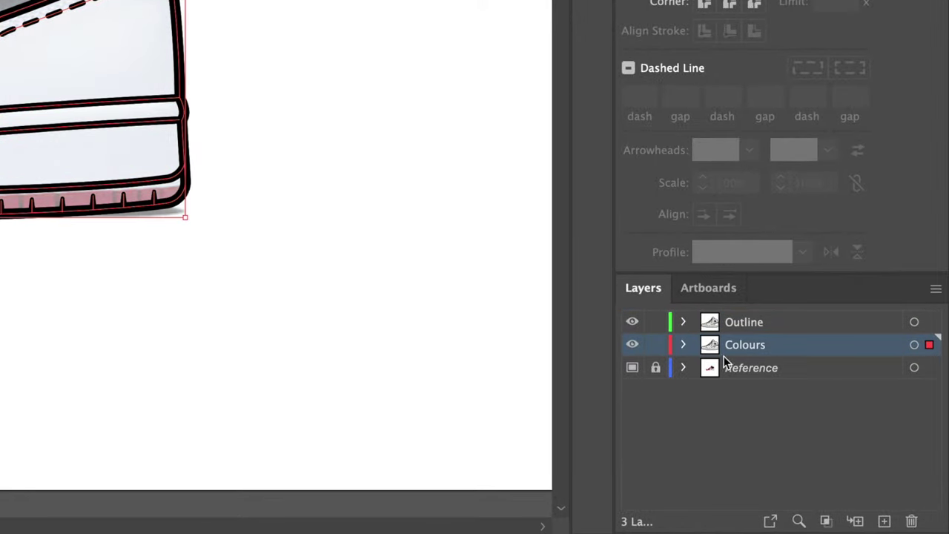
{"action": "left_click", "coordinate": [656, 324]}
{"action": "left_click", "coordinate": [632, 323]}
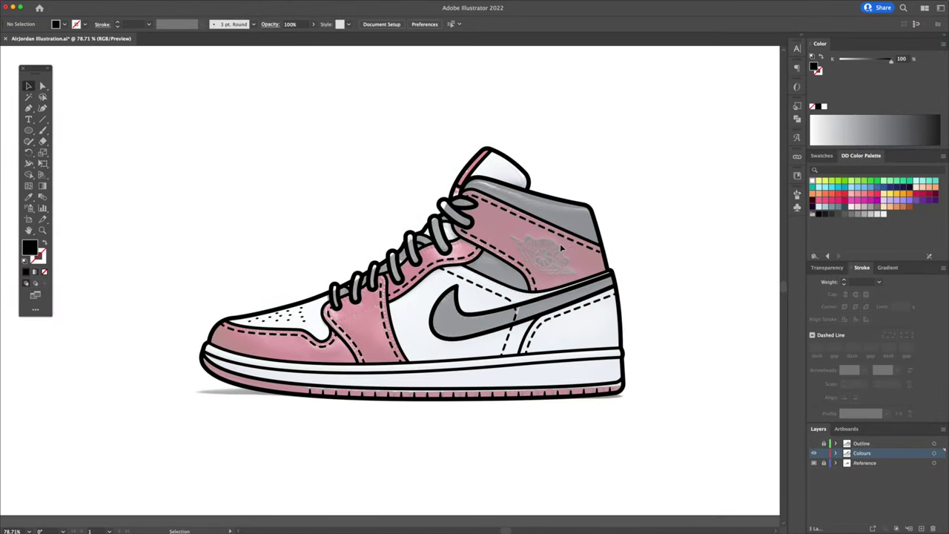
Step: Delete the logo, the dashed stitch lines and the toe perforation dots from the copy on the Colours layer
{"action": "key", "text": "shift+x"}
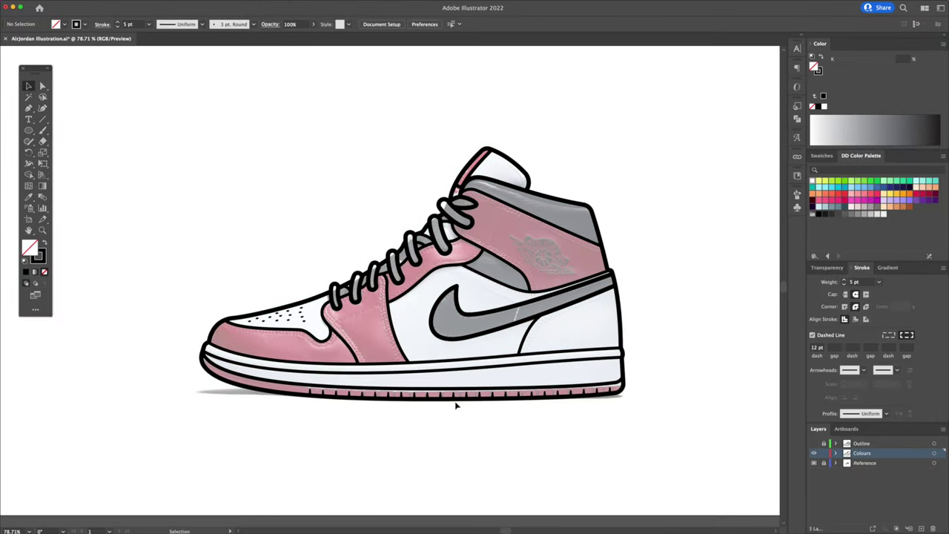
{"action": "scroll", "coordinate": [269, 332], "scroll_direction": "up", "scroll_amount": 8}
{"action": "left_click_drag", "start_coordinate": [352, 274], "coordinate": [320, 323]}
{"action": "key", "text": "Delete"}
{"action": "key", "text": "Delete"}
{"action": "left_click_drag", "start_coordinate": [292, 289], "coordinate": [246, 322]}
{"action": "key", "text": "Delete"}
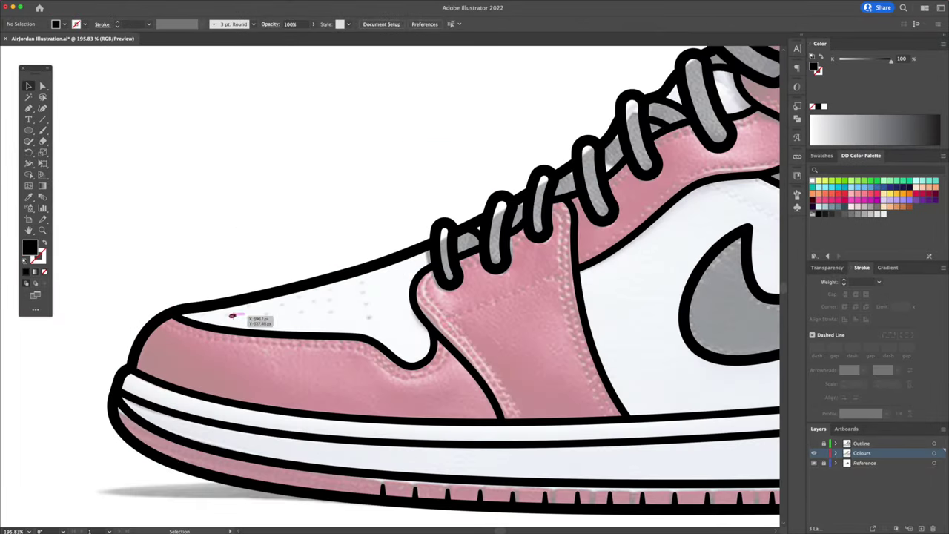
Step: Delete the short tread lines along the outsole from the Colours layer copy
{"action": "scroll", "coordinate": [232, 315], "scroll_direction": "down", "scroll_amount": 3}
{"action": "scroll", "coordinate": [232, 316], "scroll_direction": "right", "scroll_amount": 3}
{"action": "key", "text": "shift+x"}
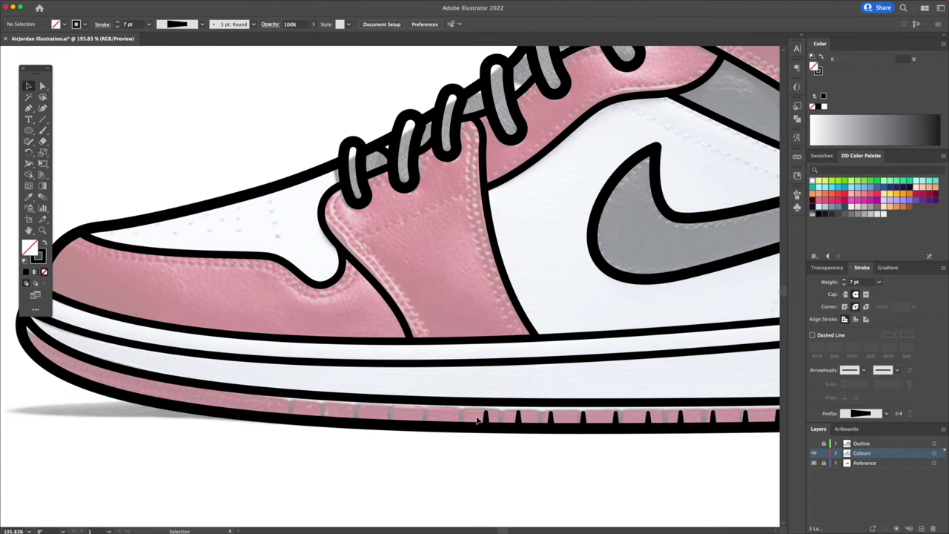
{"action": "scroll", "coordinate": [482, 415], "scroll_direction": "right", "scroll_amount": 5}
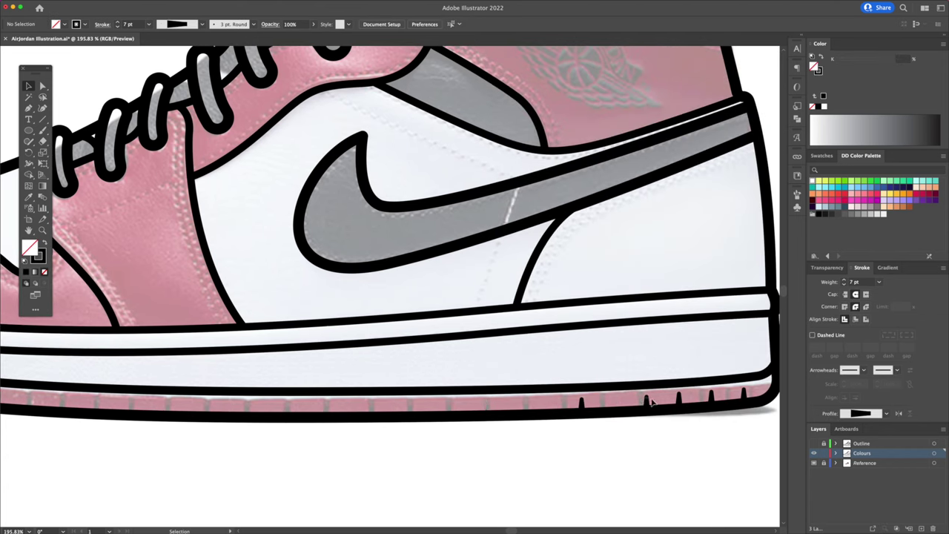
Step: Hide the Reference layer and apply Outline Stroke to all the remaining paths on the Colours layer
{"action": "key", "text": "z"}
{"action": "left_click_drag", "start_coordinate": [537, 417], "coordinate": [467, 417]}
{"action": "left_click", "coordinate": [813, 463]}
{"action": "key", "text": "v"}
{"action": "key", "text": "super+a"}
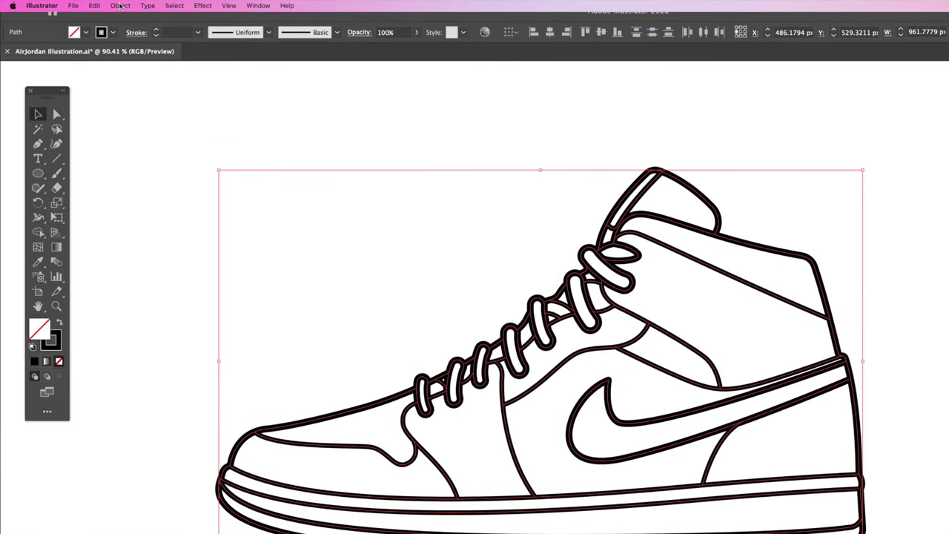
{"action": "left_click", "coordinate": [120, 6]}
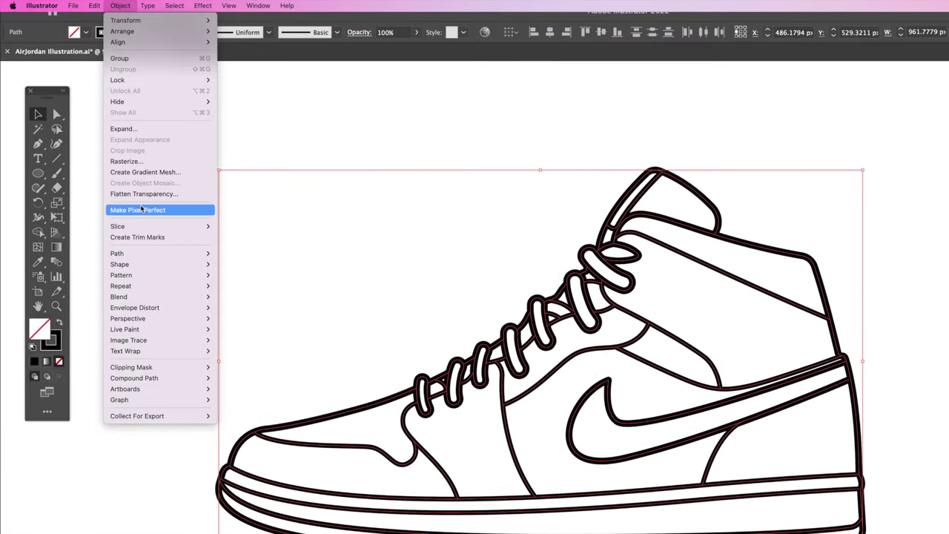
{"action": "mouse_move", "coordinate": [147, 257]}
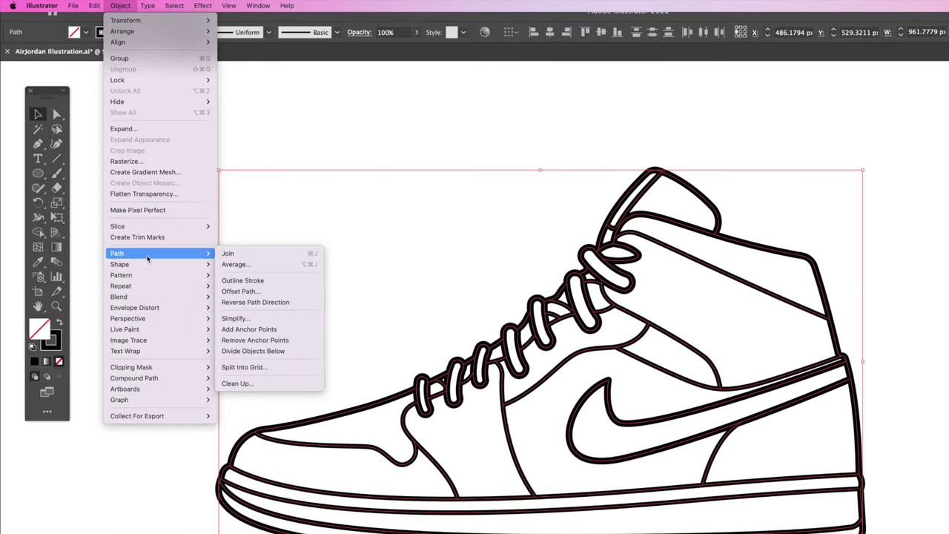
{"action": "left_click", "coordinate": [254, 282]}
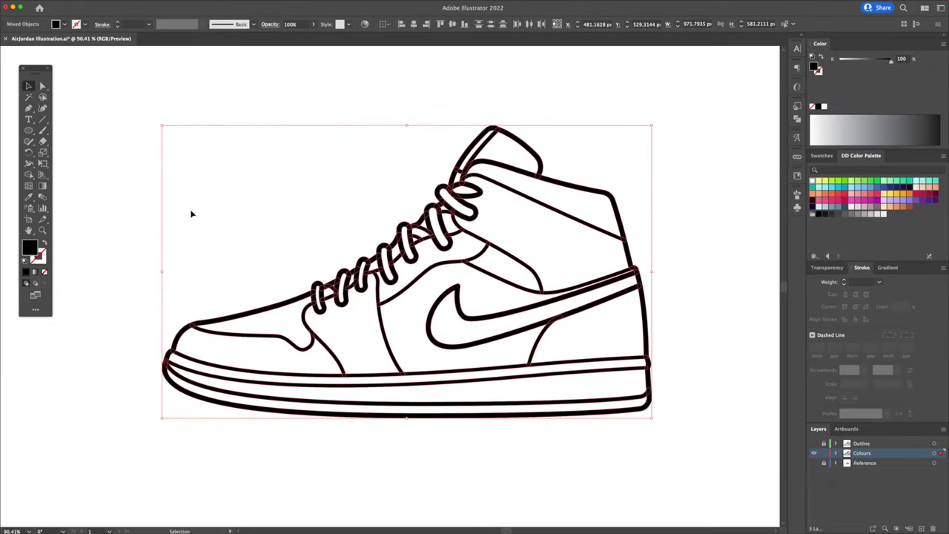
Step: Merge all the outlined strokes into one shape with the Pathfinder Unite operation
{"action": "key", "text": "z"}
{"action": "left_click_drag", "start_coordinate": [474, 301], "coordinate": [443, 112]}
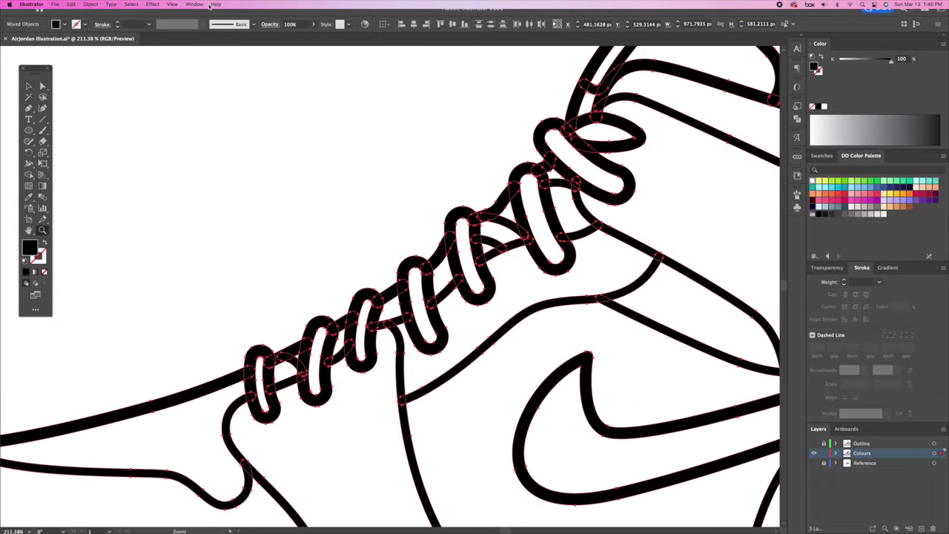
{"action": "left_click", "coordinate": [194, 4]}
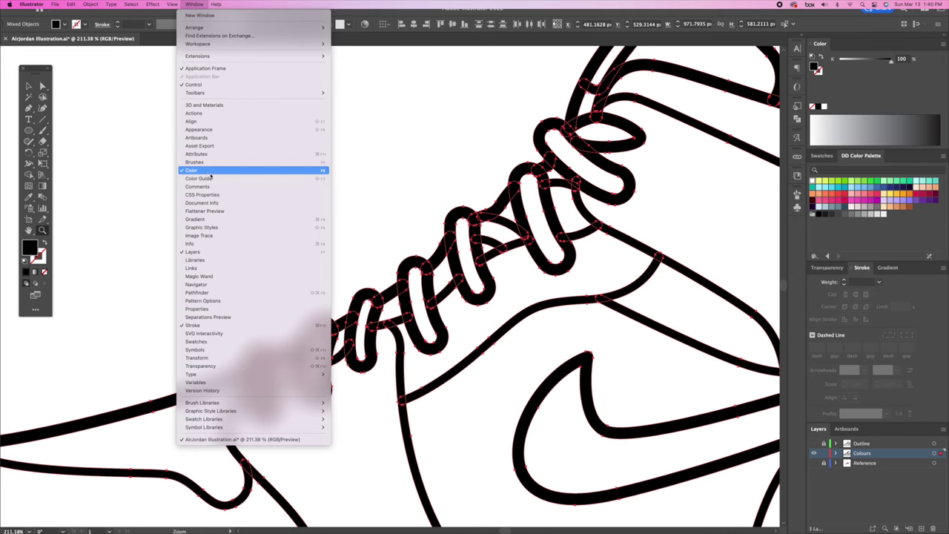
{"action": "left_click", "coordinate": [196, 292]}
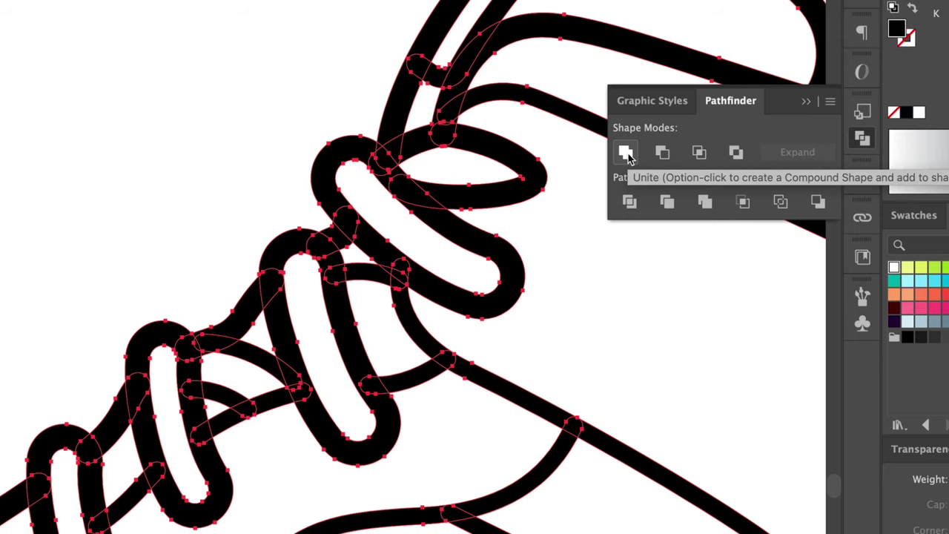
{"action": "left_click", "coordinate": [625, 153]}
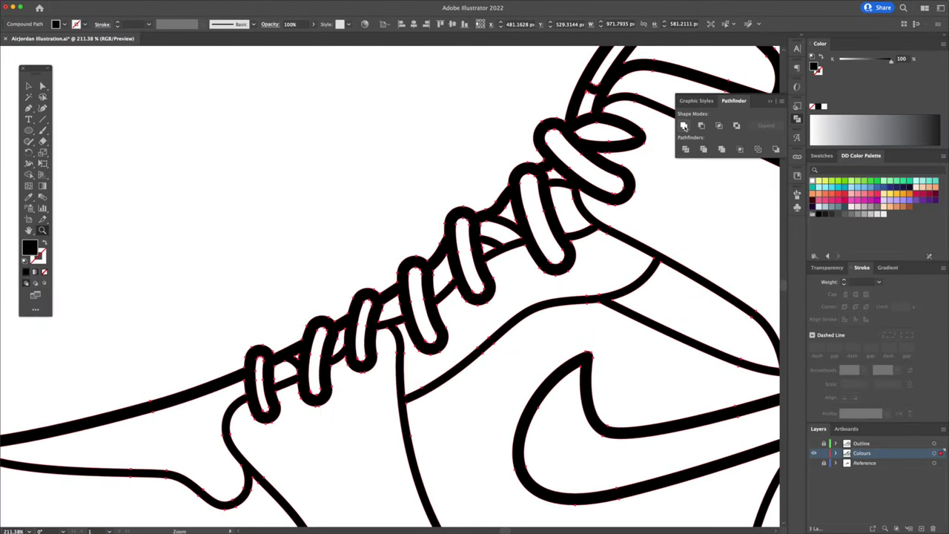
{"action": "left_click", "coordinate": [772, 102]}
Step: Release the united compound path and delete the outer silhouette shape, leaving the separate inner panel shapes
{"action": "key", "text": "v"}
{"action": "right_click", "coordinate": [545, 160]}
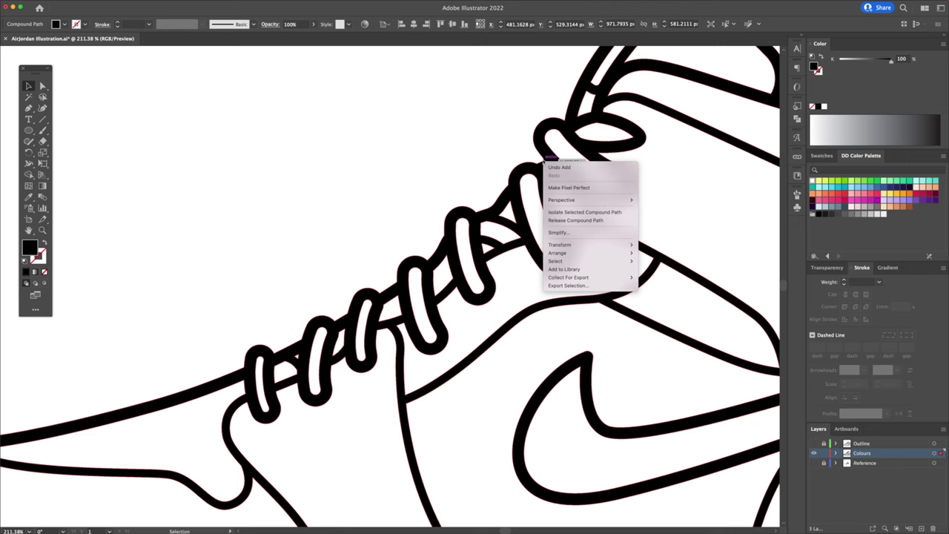
{"action": "left_click", "coordinate": [578, 220]}
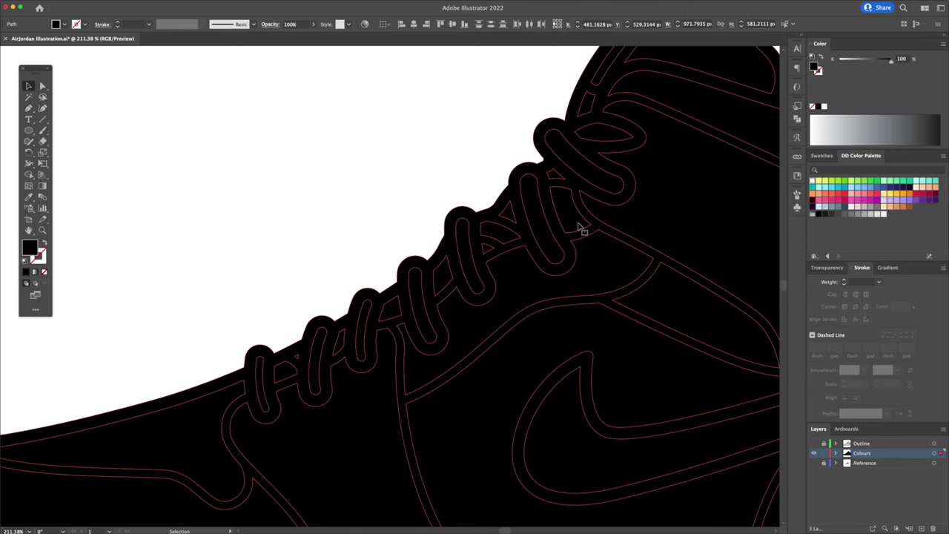
{"action": "left_click", "coordinate": [464, 185]}
{"action": "left_click", "coordinate": [504, 197]}
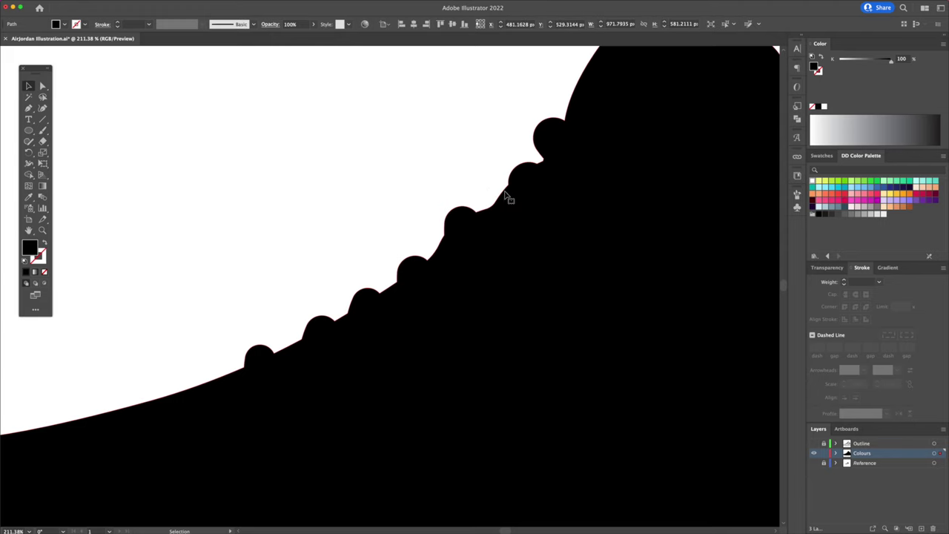
{"action": "key", "text": "Delete"}
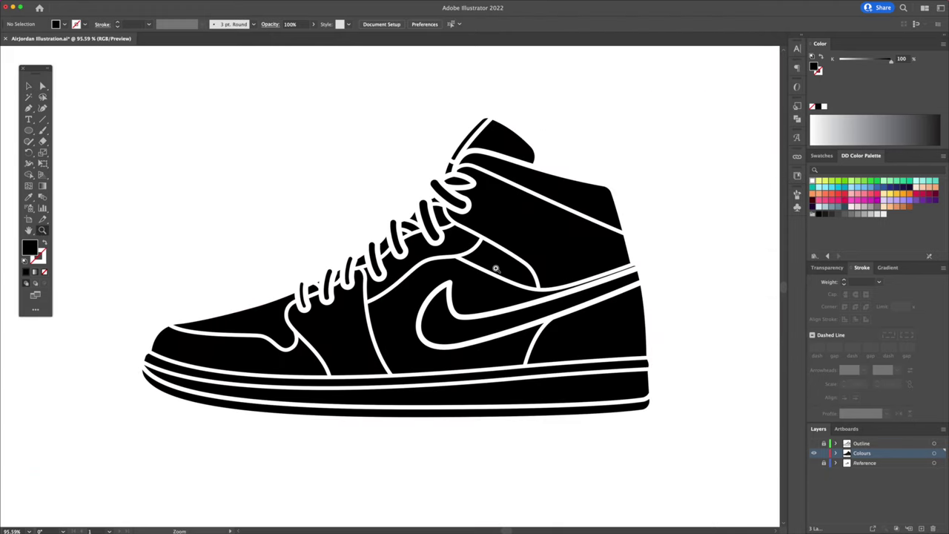
Step: Fill all the shoe's panel shapes with light grey E6E6E6 and show the Outline layer again
{"action": "key", "text": "v"}
{"action": "left_click_drag", "start_coordinate": [671, 117], "coordinate": [124, 465]}
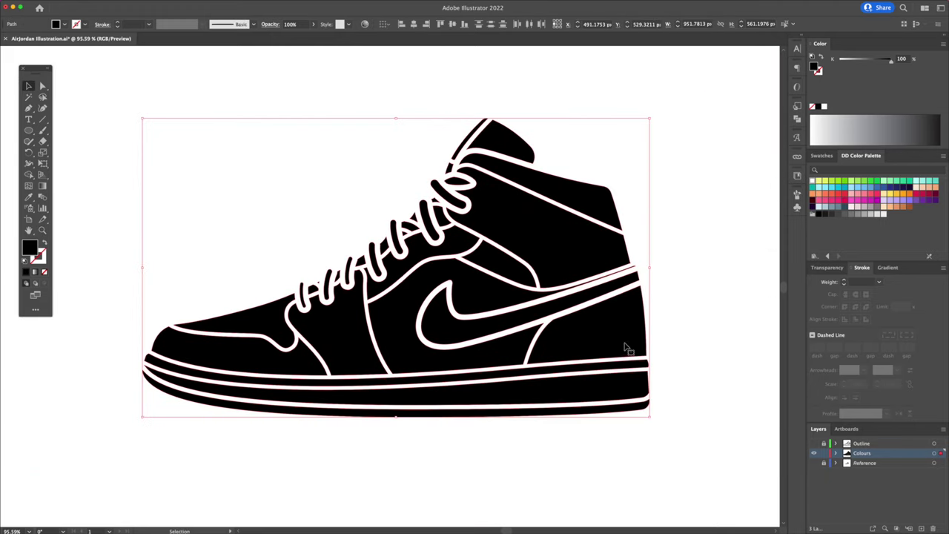
{"action": "left_click", "coordinate": [878, 214]}
{"action": "key", "text": "shift+ctrl+a"}
{"action": "left_click", "coordinate": [813, 443]}
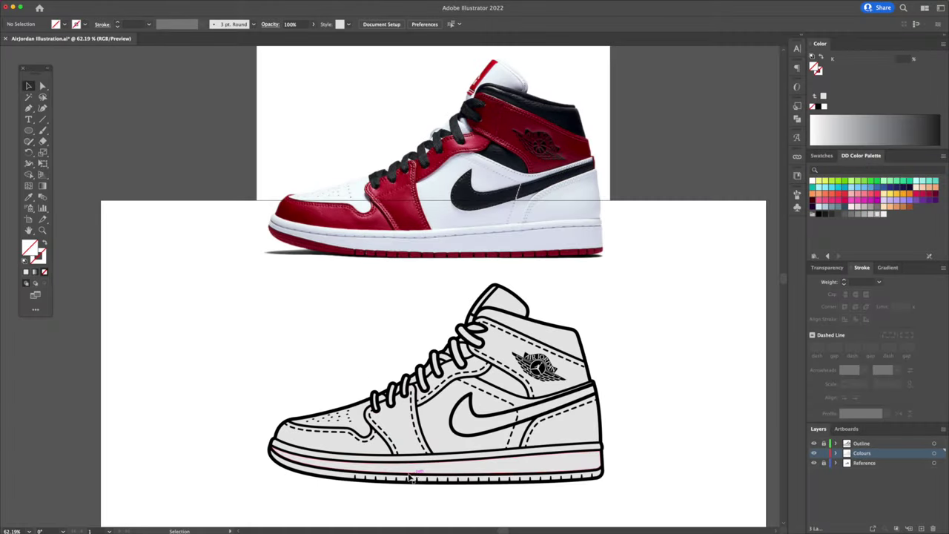
Step: Fill the outsole, toe overlay, eyestay, ankle panel and tongue stripe with the crimson swatch
{"action": "left_click", "coordinate": [329, 473]}
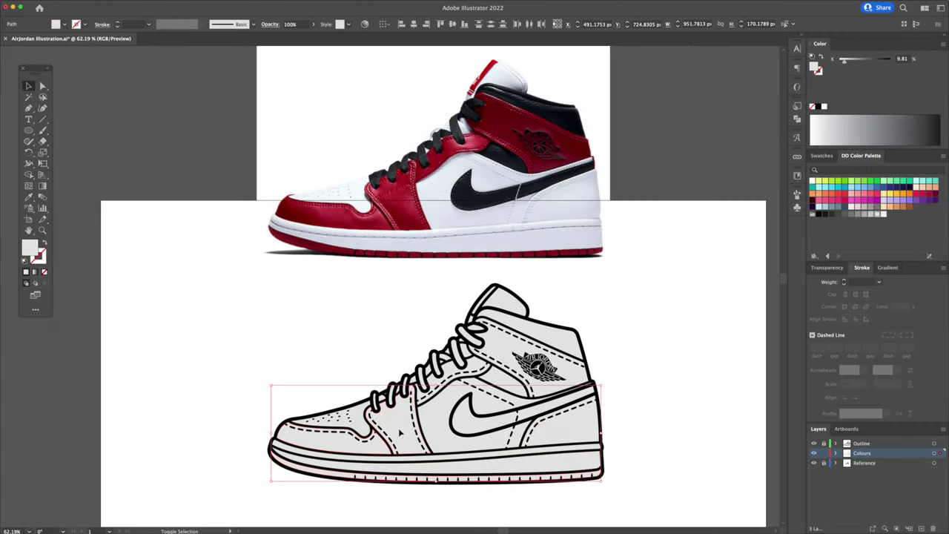
{"action": "left_click", "coordinate": [449, 374], "text": "shift"}
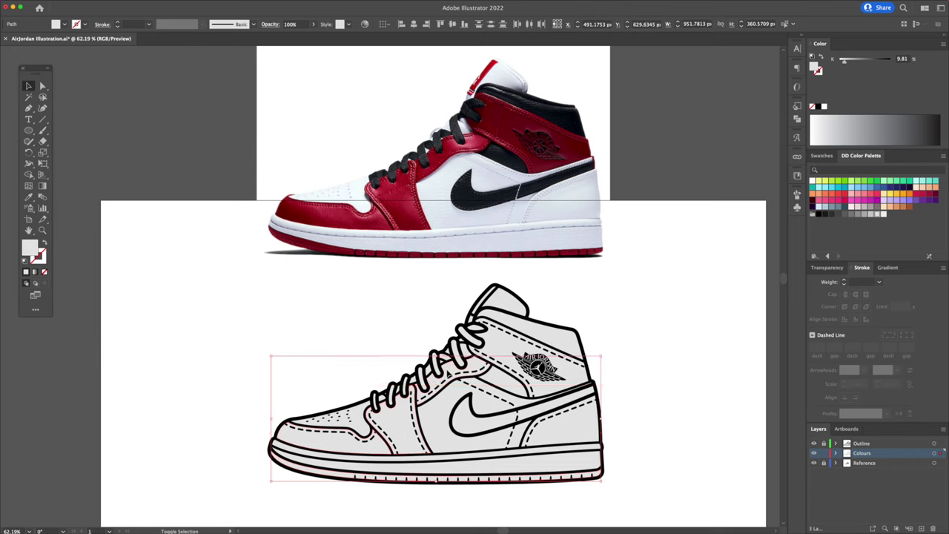
{"action": "left_click", "coordinate": [478, 318], "text": "shift"}
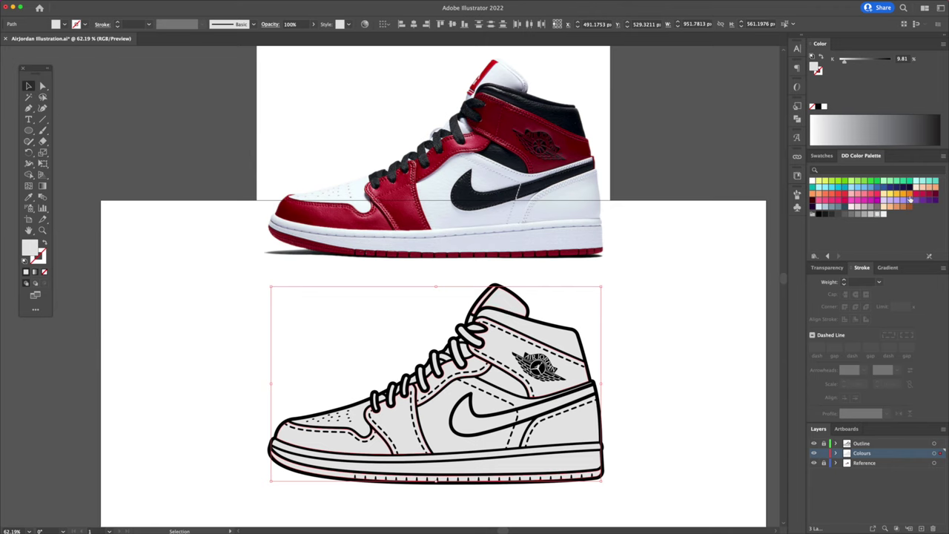
{"action": "left_click", "coordinate": [913, 196]}
Step: Fill the swoosh, the collar and the small panel below the ankle with the dark grey swatch
{"action": "left_click", "coordinate": [503, 387]}
{"action": "left_click", "coordinate": [462, 425], "text": "shift"}
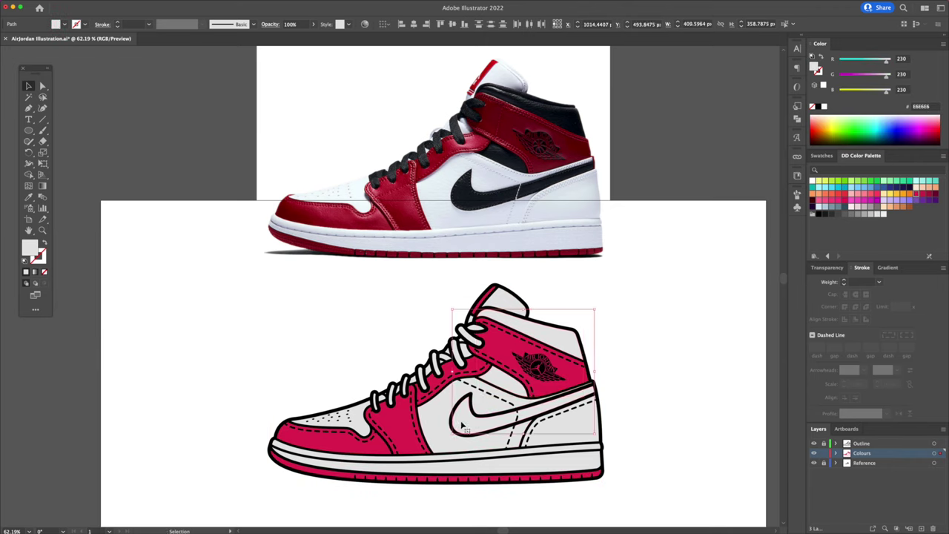
{"action": "left_click", "coordinate": [833, 214]}
Step: Select all the lace loops and the lace pieces between them and fill them with dark grey
{"action": "scroll", "coordinate": [340, 273], "scroll_direction": "up", "scroll_amount": 3}
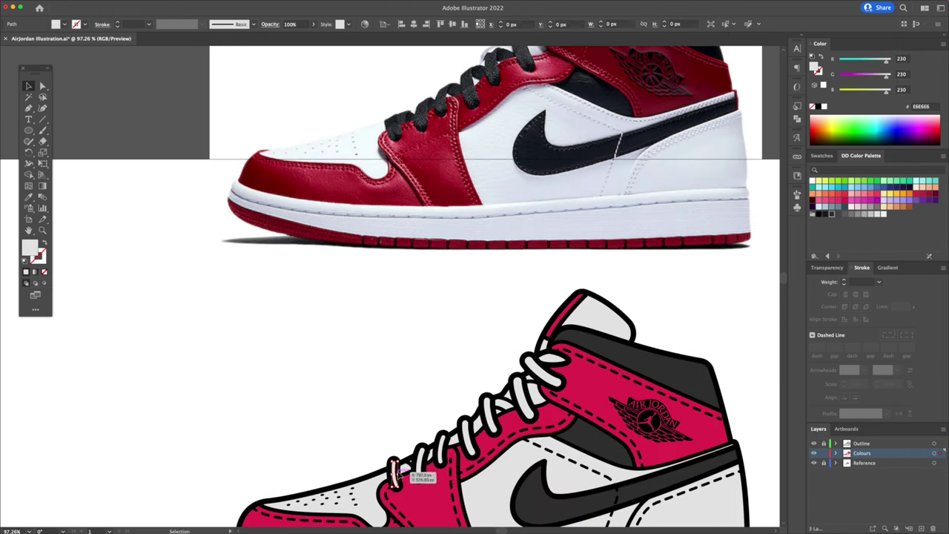
{"action": "left_click", "coordinate": [389, 401]}
{"action": "left_click", "coordinate": [431, 459], "text": "shift"}
{"action": "left_click", "coordinate": [465, 439], "text": "shift"}
{"action": "left_click", "coordinate": [481, 426], "text": "shift"}
{"action": "left_click", "coordinate": [488, 419], "text": "shift"}
{"action": "left_click", "coordinate": [505, 408], "text": "shift"}
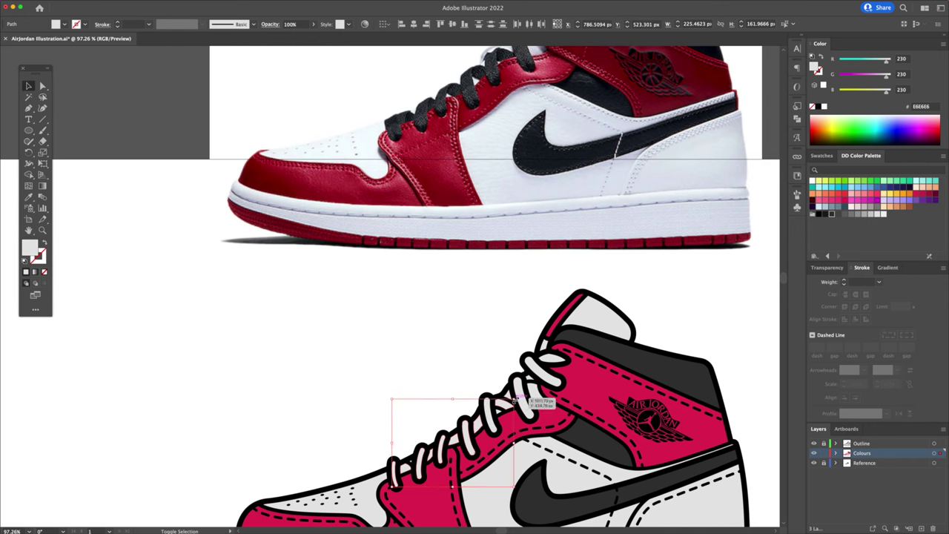
{"action": "left_click", "coordinate": [522, 398], "text": "shift"}
{"action": "left_click_drag", "start_coordinate": [532, 383], "coordinate": [489, 437]}
{"action": "left_click", "coordinate": [519, 445], "text": "shift"}
{"action": "left_click", "coordinate": [511, 434], "text": "shift"}
{"action": "left_click", "coordinate": [508, 418], "text": "shift"}
{"action": "left_click", "coordinate": [512, 410], "text": "shift"}
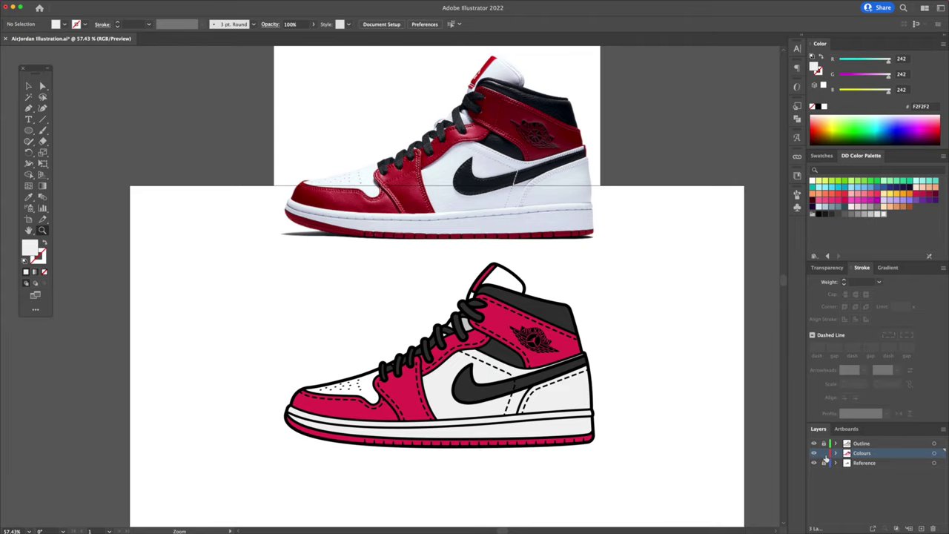
Step: Lock the Colours layer and add a layer named Bottom Shadow directly above the Reference layer
{"action": "left_click", "coordinate": [852, 463]}
{"action": "left_click", "coordinate": [920, 528]}
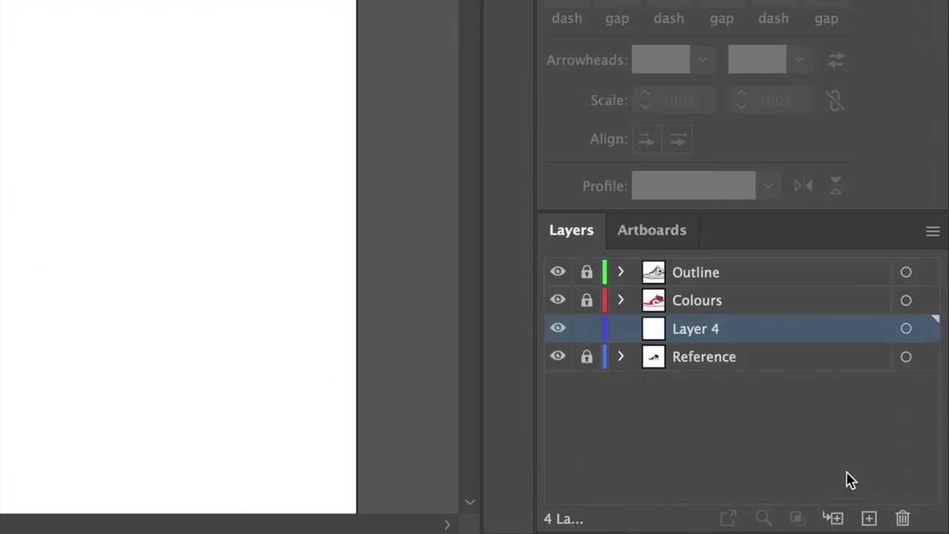
{"action": "double_click", "coordinate": [695, 334]}
{"action": "type", "text": "Bottom Shadow"}
{"action": "key", "text": "Return"}
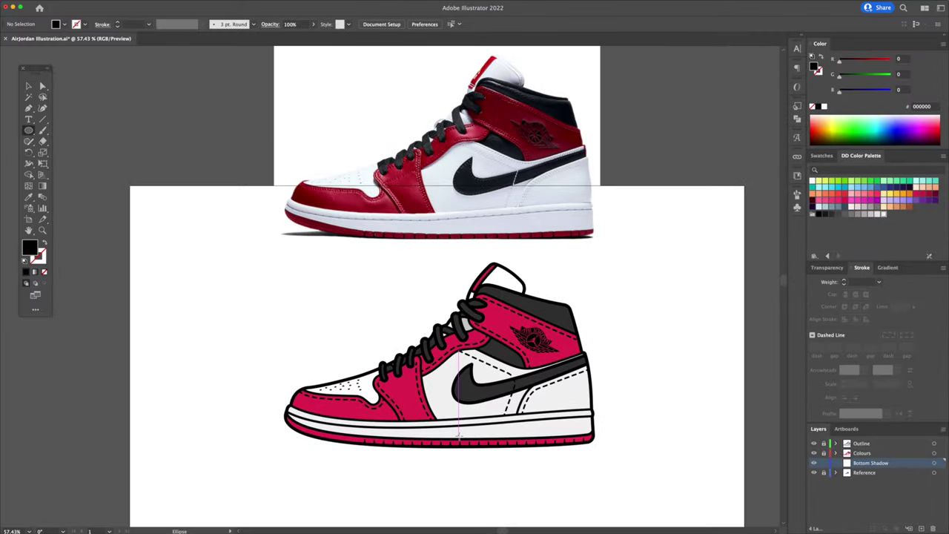
Step: Draw a black ellipse about 1100 px wide under the outsole as a ground shadow and thicken it to about 41 px
{"action": "mouse_move", "coordinate": [460, 437]}
{"action": "left_mouse_down"}
{"action": "mouse_move", "coordinate": [625, 448]}
{"action": "mouse_move", "coordinate": [615, 445]}
{"action": "left_mouse_up"}
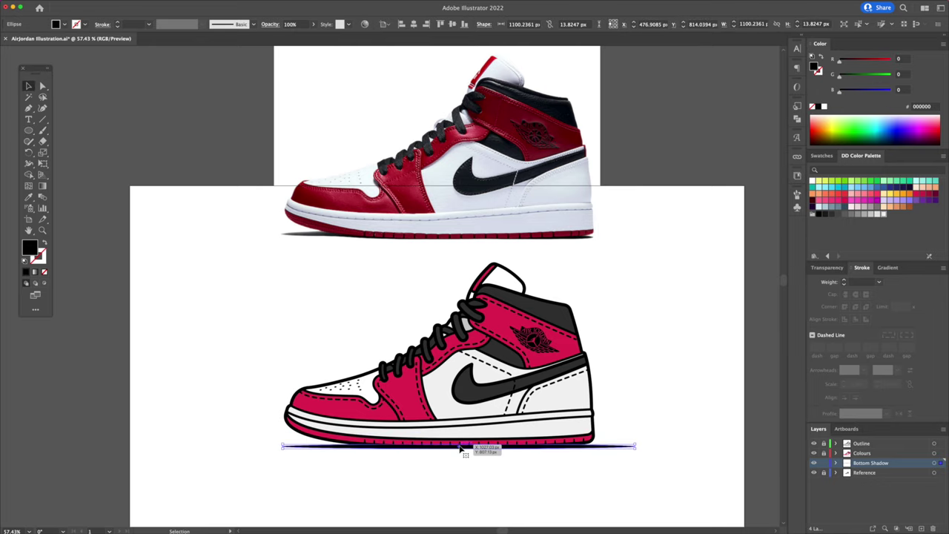
{"action": "scroll", "coordinate": [444, 453], "scroll_direction": "up", "scroll_amount": 2}
{"action": "scroll", "coordinate": [461, 459], "scroll_direction": "up", "scroll_amount": 8}
{"action": "left_click_drag", "start_coordinate": [473, 399], "coordinate": [479, 369]}
{"action": "scroll", "coordinate": [496, 374], "scroll_direction": "down", "scroll_amount": 5}
{"action": "left_click", "coordinate": [350, 436]}
{"action": "left_click_drag", "start_coordinate": [262, 393], "coordinate": [262, 397]}
{"action": "left_click_drag", "start_coordinate": [543, 447], "coordinate": [351, 438]}
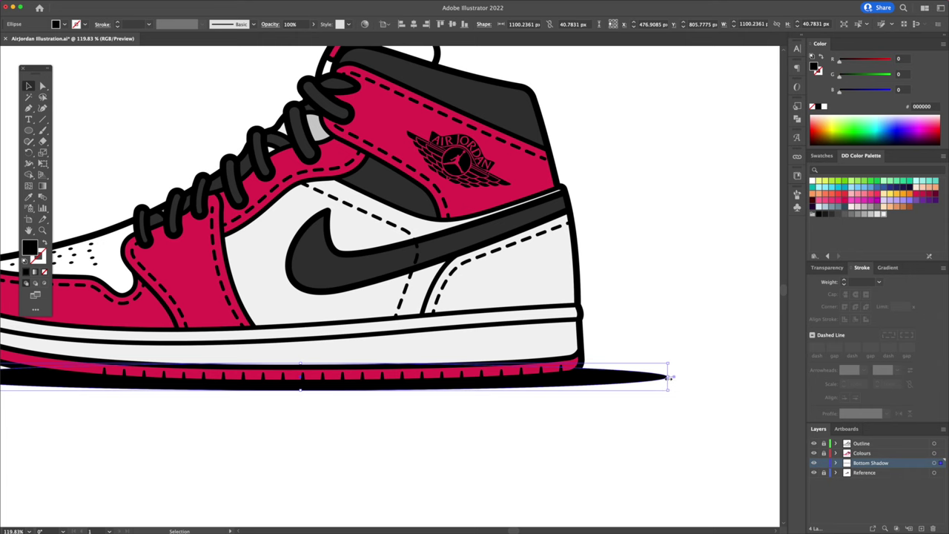
Step: Shorten the ground shadow ellipse so it extends only slightly beyond the heel and the toe
{"action": "left_click_drag", "start_coordinate": [667, 377], "coordinate": [599, 379]}
{"action": "left_click", "coordinate": [623, 426]}
{"action": "left_click_drag", "start_coordinate": [624, 426], "coordinate": [474, 436]}
{"action": "left_click_drag", "start_coordinate": [472, 437], "coordinate": [524, 441]}
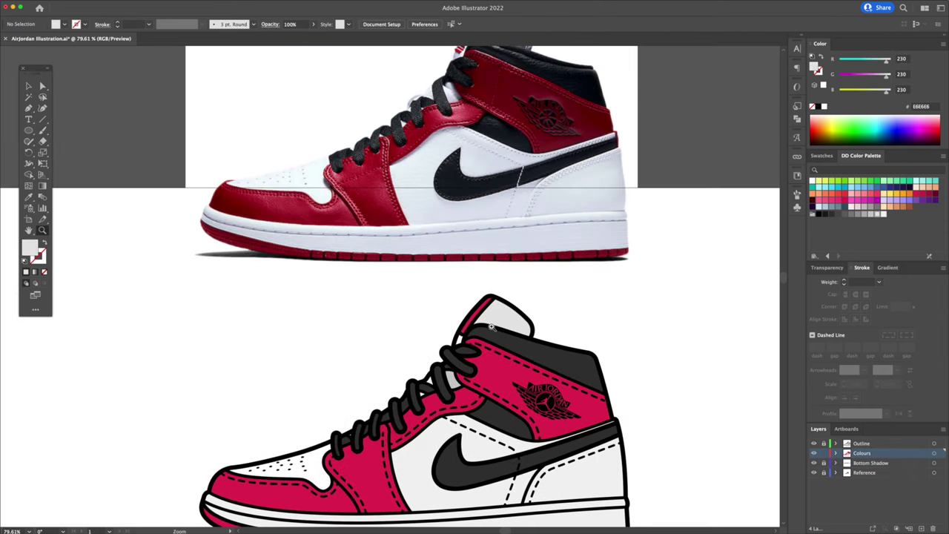
Step: Duplicate the light grey tongue shape in place, offset the copy down and left, and widen it to about 149 px
{"action": "left_click_drag", "start_coordinate": [491, 327], "coordinate": [625, 322]}
{"action": "key", "text": "v"}
{"action": "left_click", "coordinate": [519, 271]}
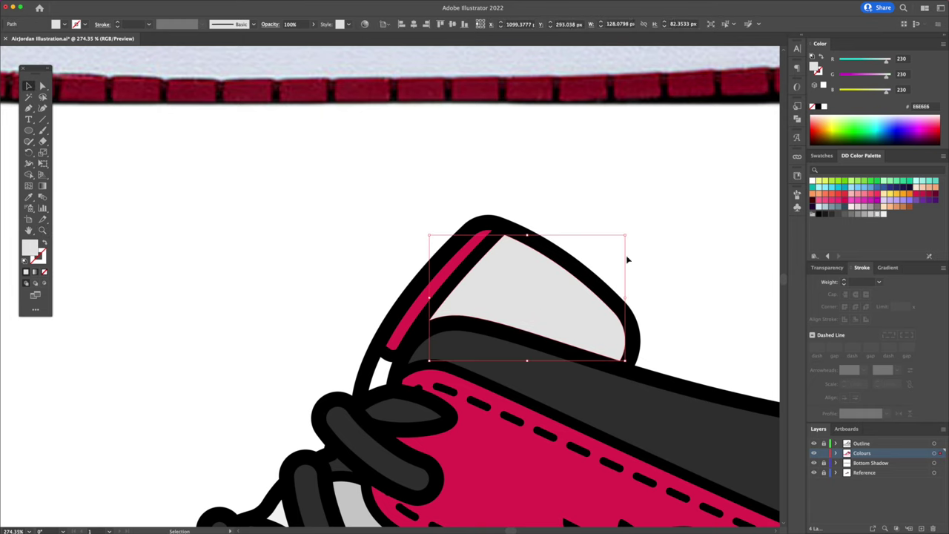
{"action": "left_click", "coordinate": [654, 261]}
{"action": "left_click", "coordinate": [531, 274]}
{"action": "key", "text": "a"}
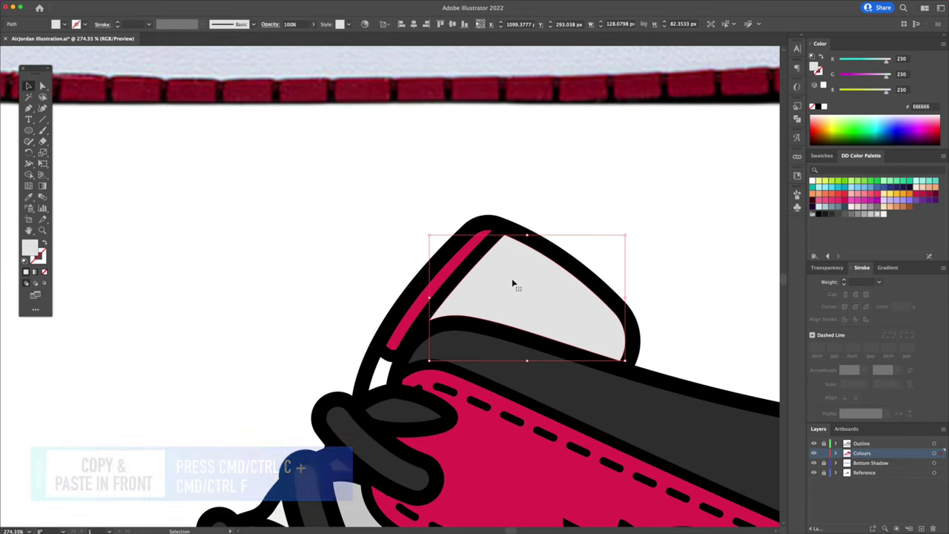
{"action": "key", "text": "shift+Down"}
{"action": "key", "text": "Left"}
{"action": "key", "text": "Left"}
{"action": "key", "text": "Left"}
{"action": "left_click_drag", "start_coordinate": [623, 249], "coordinate": [642, 242]}
{"action": "left_click_drag", "start_coordinate": [557, 311], "coordinate": [539, 271]}
{"action": "key", "text": "Left"}
{"action": "key", "text": "Left"}
{"action": "key", "text": "Left"}
{"action": "key", "text": "Left"}
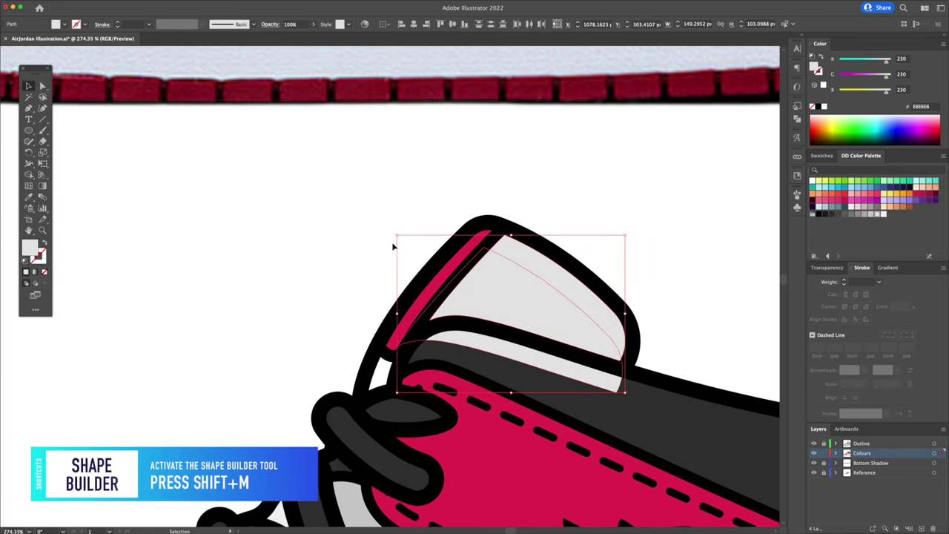
Step: Cut away the overlap with Shape Builder to leave a strip along the tongue's outer edge, and fill it white
{"action": "key", "text": "shift+m"}
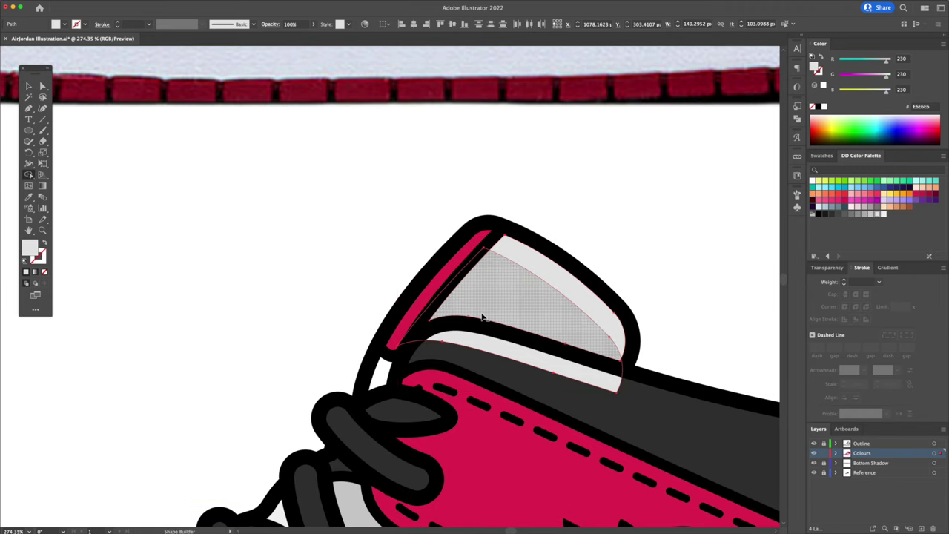
{"action": "mouse_move", "coordinate": [502, 307]}
{"action": "left_mouse_down"}
{"action": "mouse_move", "coordinate": [423, 349]}
{"action": "mouse_move", "coordinate": [391, 354]}
{"action": "left_mouse_up"}
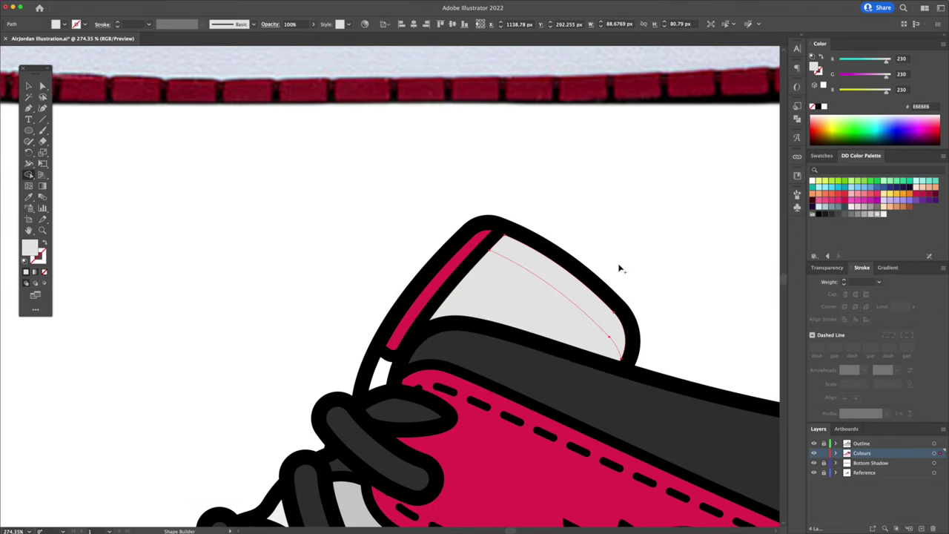
{"action": "key", "text": "v"}
{"action": "left_click_drag", "start_coordinate": [569, 286], "coordinate": [613, 241]}
{"action": "key", "text": "super+z"}
{"action": "key", "text": "v"}
{"action": "left_click", "coordinate": [823, 108]}
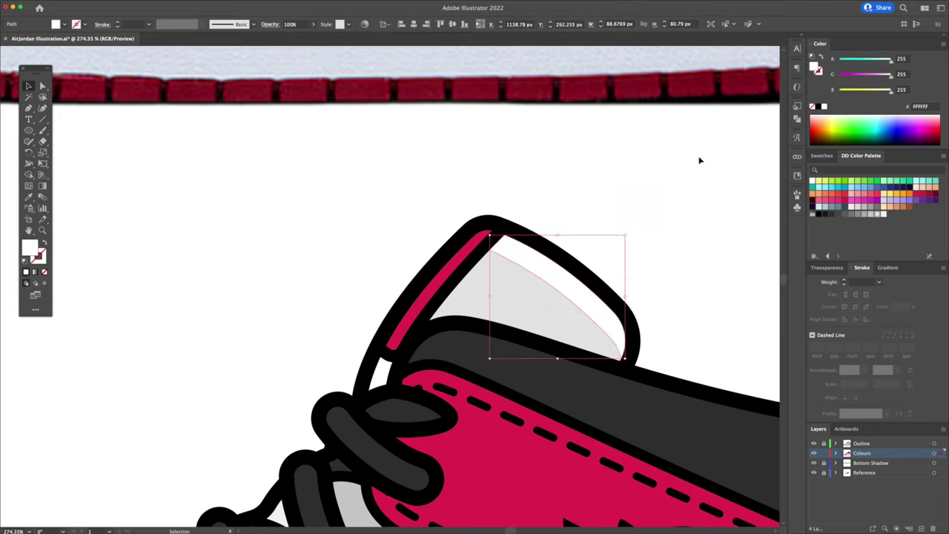
{"action": "left_click", "coordinate": [670, 203]}
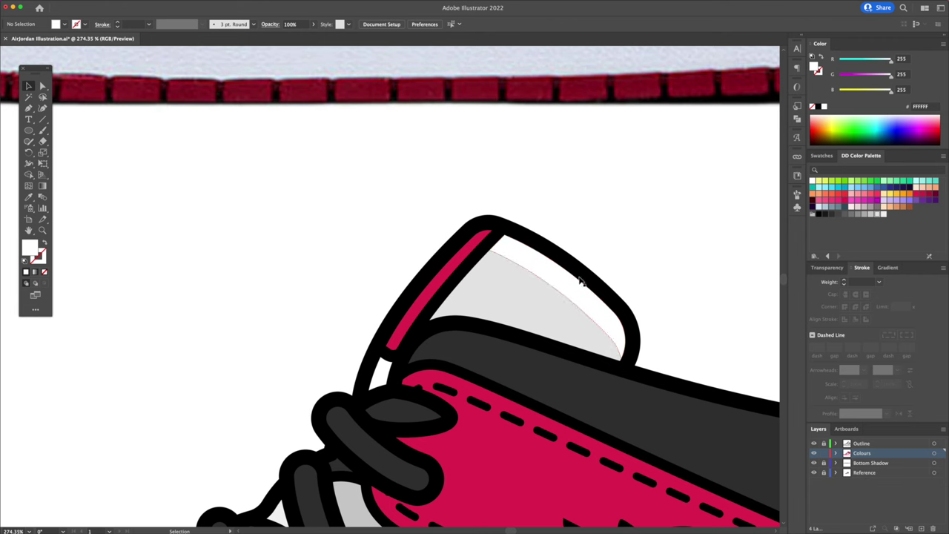
Step: Duplicate the dark grey collar shape in place, offset the copy downward and enlarge it to about 324 by 154 px
{"action": "left_click", "coordinate": [489, 299]}
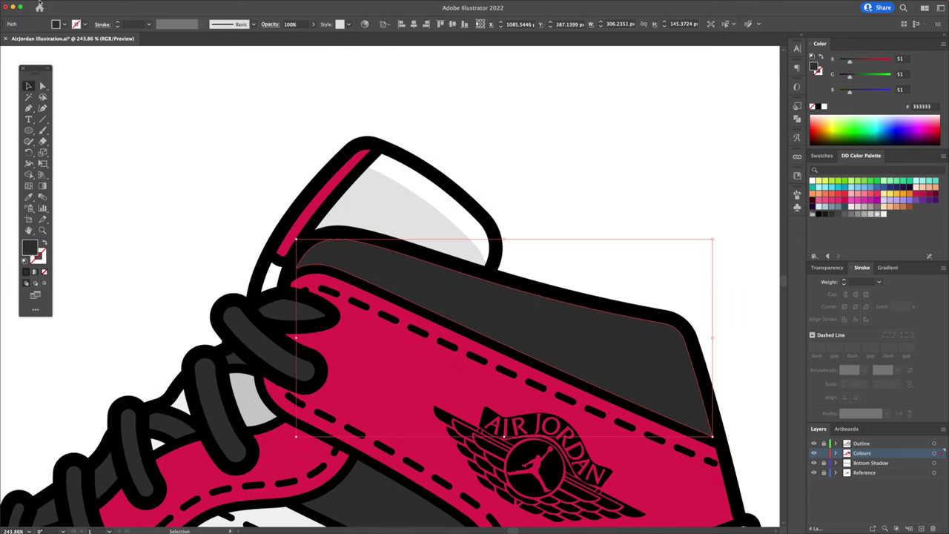
{"action": "left_click", "coordinate": [71, 4]}
{"action": "left_click", "coordinate": [70, 4]}
{"action": "left_click", "coordinate": [70, 4]}
{"action": "left_click", "coordinate": [71, 3]}
{"action": "left_click", "coordinate": [70, 4]}
{"action": "left_click", "coordinate": [82, 59]}
{"action": "key", "text": "Down"}
{"action": "key", "text": "Down"}
{"action": "key", "text": "Down"}
{"action": "key", "text": "Down"}
{"action": "key", "text": "Down"}
{"action": "key", "text": "Down"}
{"action": "key", "text": "Down"}
{"action": "key", "text": "Down"}
{"action": "left_click_drag", "start_coordinate": [712, 250], "coordinate": [724, 241]}
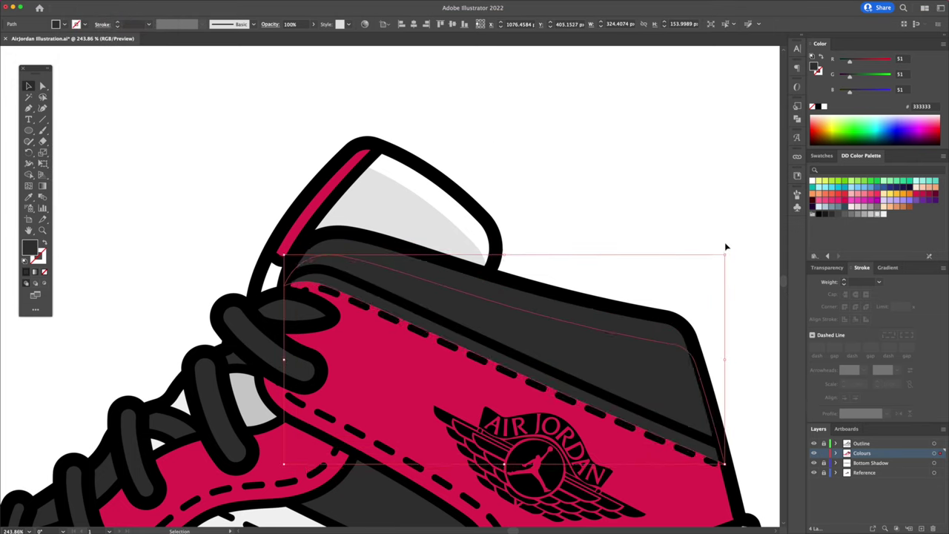
Step: Split the toe box with Shape Builder along its downward-offset copy and fill the lower part with the lightest grey swatch
{"action": "scroll", "coordinate": [586, 300], "scroll_direction": "down", "scroll_amount": 3}
{"action": "left_click", "coordinate": [64, 197]}
{"action": "left_click", "coordinate": [539, 278]}
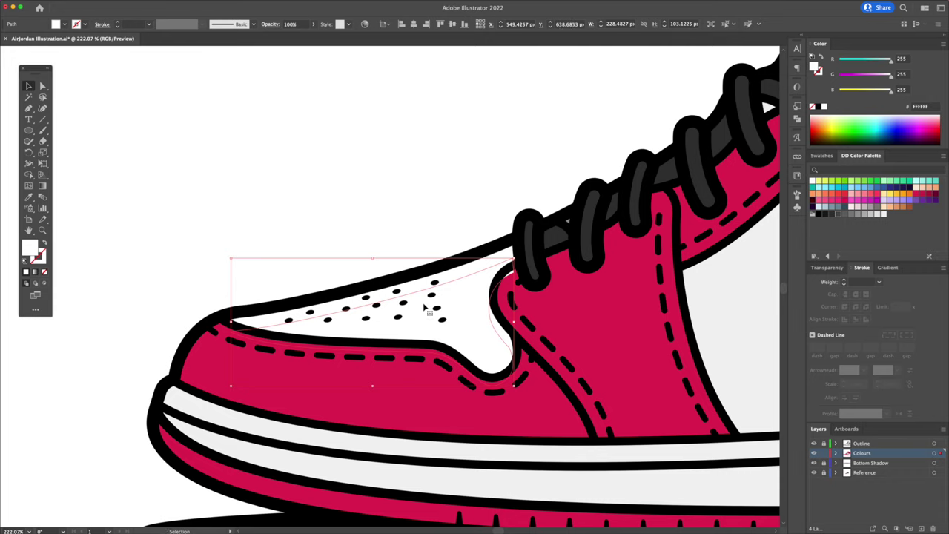
{"action": "key", "text": "shift+m"}
{"action": "key", "text": "v"}
{"action": "left_click", "coordinate": [327, 264]}
{"action": "left_click", "coordinate": [330, 311]}
{"action": "key", "text": "i"}
{"action": "key", "text": "v"}
{"action": "left_click", "coordinate": [411, 315]}
{"action": "left_click", "coordinate": [883, 216]}
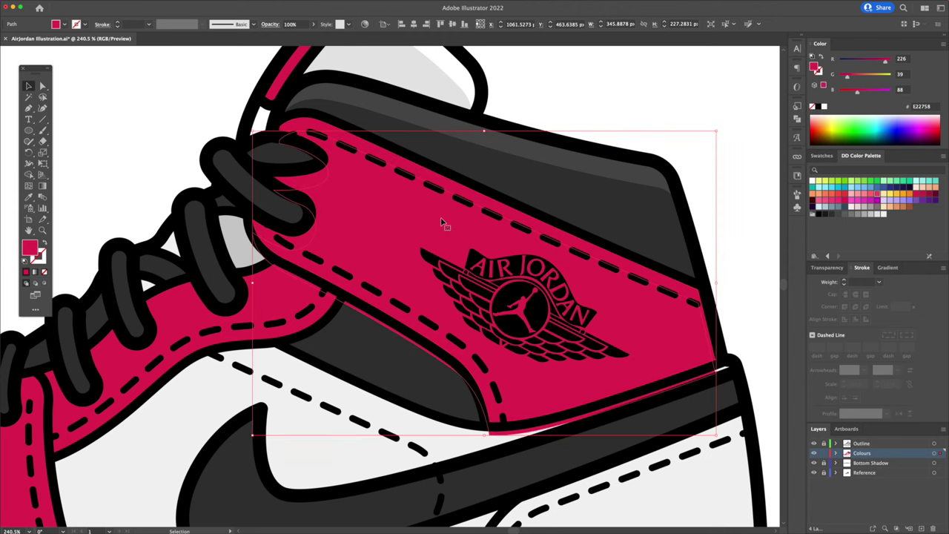
Step: Offset the ankle panel's copy downward, enlarge it to about 361 by 237 px, and remove the excess with Shape Builder
{"action": "key", "text": "Down"}
{"action": "key", "text": "Down"}
{"action": "left_click_drag", "start_coordinate": [718, 135], "coordinate": [733, 132]}
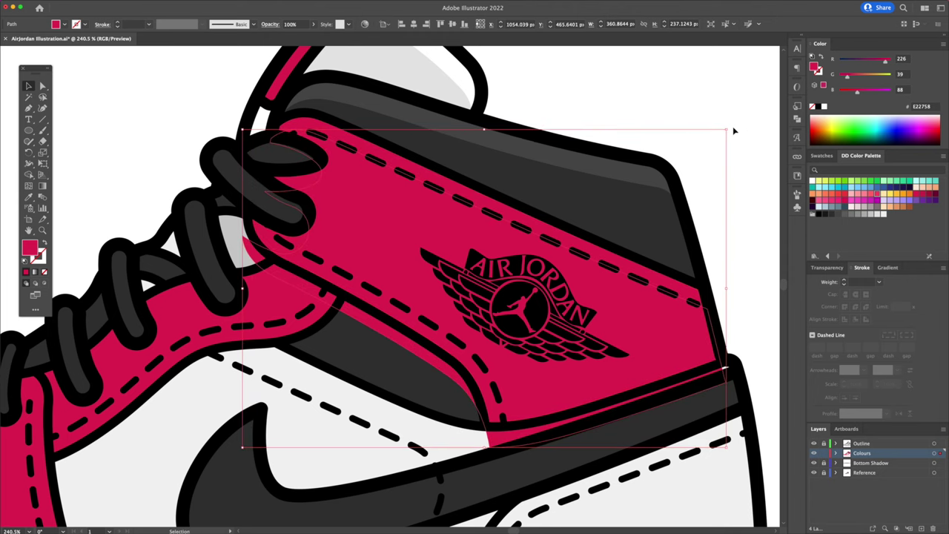
{"action": "key", "text": "shift+m"}
{"action": "left_click", "coordinate": [333, 203]}
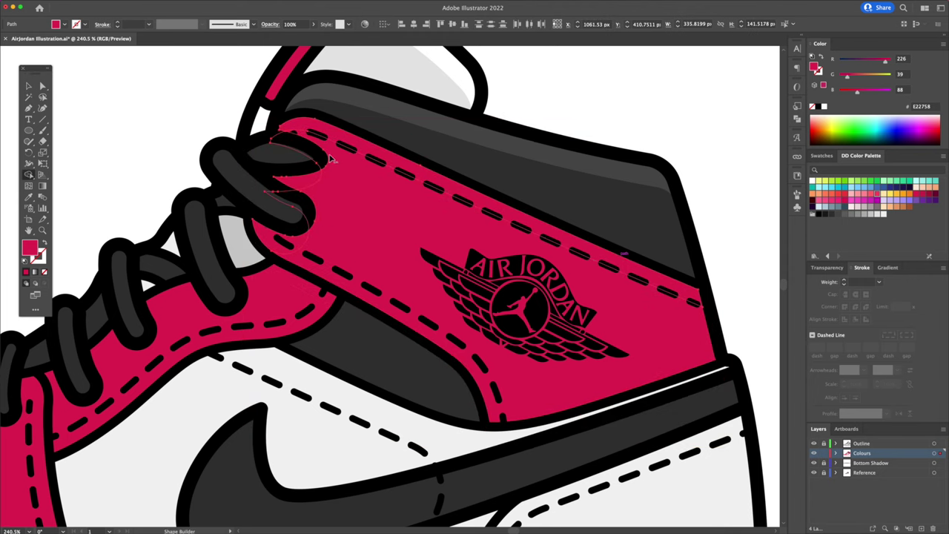
{"action": "left_click", "coordinate": [287, 208], "text": "alt"}
Step: Fill the strip along the ankle panel's upper edge with a light pink swatch as its highlight
{"action": "key", "text": "v"}
{"action": "left_click", "coordinate": [150, 133]}
{"action": "left_click", "coordinate": [338, 143]}
{"action": "left_click", "coordinate": [875, 195]}
{"action": "left_click", "coordinate": [558, 97]}
Step: Duplicate the lower eyestay panel in place, offset the copy right, and use Shape Builder to leave a strip along its front edge
{"action": "left_click", "coordinate": [436, 268]}
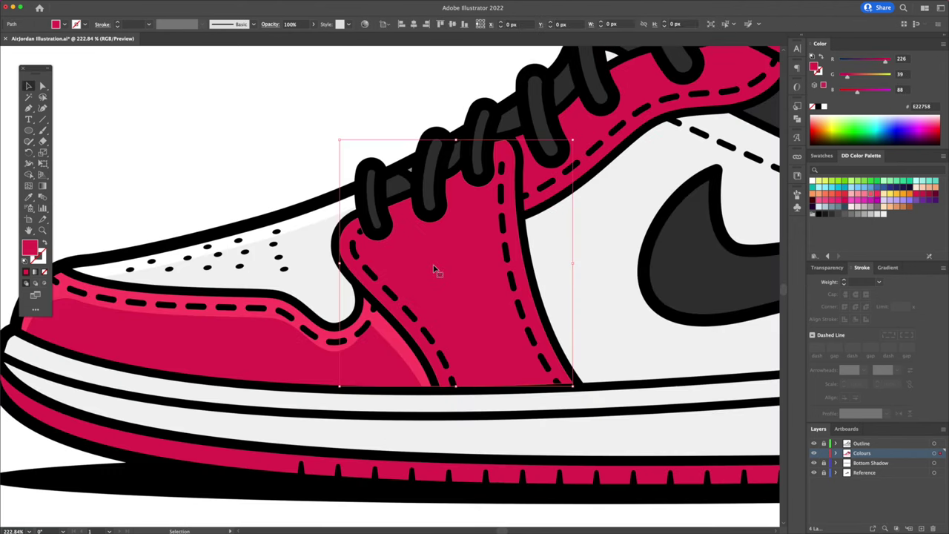
{"action": "key", "text": "super+c"}
{"action": "key", "text": "super+f"}
{"action": "key", "text": "shift+Right"}
{"action": "key", "text": "Right"}
{"action": "key", "text": "Right"}
{"action": "key", "text": "Right"}
{"action": "key", "text": "Right"}
{"action": "left_click", "coordinate": [384, 295], "text": "shift"}
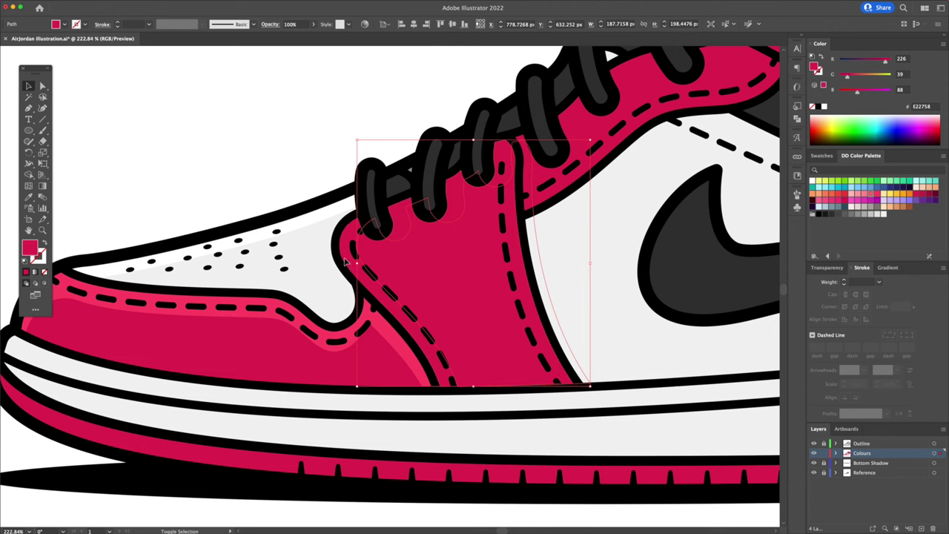
{"action": "key", "text": "shift+m"}
{"action": "mouse_move", "coordinate": [384, 247]}
{"action": "left_mouse_down"}
{"action": "mouse_move", "coordinate": [416, 212]}
{"action": "mouse_move", "coordinate": [528, 188]}
{"action": "left_mouse_up"}
Step: Recolour the highlight strip beside the eyestay's front edge by sampling the existing pink highlight with the Eyedropper
{"action": "key", "text": "v"}
{"action": "left_click", "coordinate": [298, 152]}
{"action": "left_click", "coordinate": [381, 300]}
{"action": "key", "text": "i"}
{"action": "left_click", "coordinate": [375, 317]}
{"action": "key", "text": "v"}
Step: Duplicate the swoosh in place, offset the copy down and slightly left, and enlarge it a little
{"action": "left_click", "coordinate": [425, 339]}
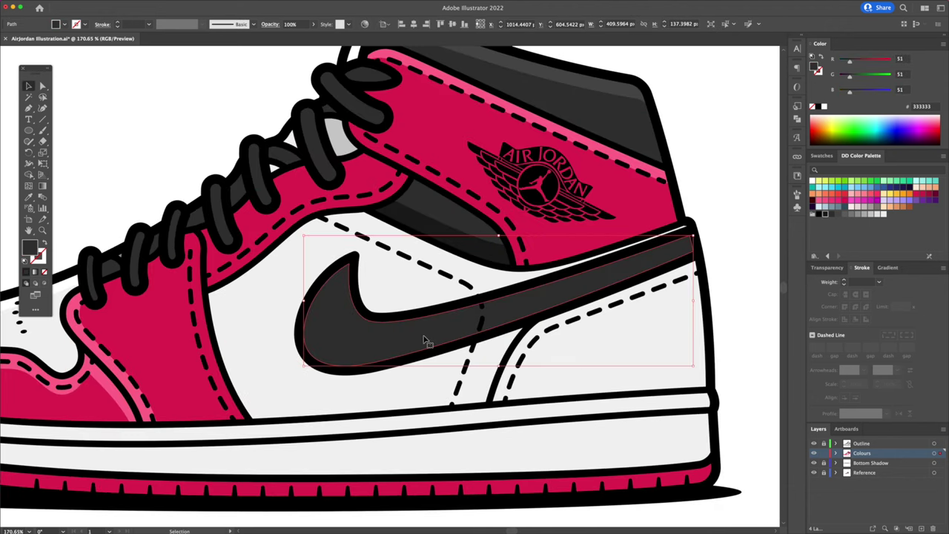
{"action": "key", "text": "super+c"}
{"action": "key", "text": "super+f"}
{"action": "key", "text": "Down"}
{"action": "key", "text": "Down"}
{"action": "key", "text": "Down"}
{"action": "key", "text": "Down"}
{"action": "key", "text": "Down"}
{"action": "key", "text": "Left"}
{"action": "key", "text": "Left"}
{"action": "key", "text": "Left"}
{"action": "key", "text": "Down"}
{"action": "key", "text": "Left"}
{"action": "key", "text": "Left"}
{"action": "key", "text": "Down"}
{"action": "key", "text": "Down"}
{"action": "key", "text": "Down"}
{"action": "key", "text": "Down"}
{"action": "key", "text": "Down"}
{"action": "key", "text": "Down"}
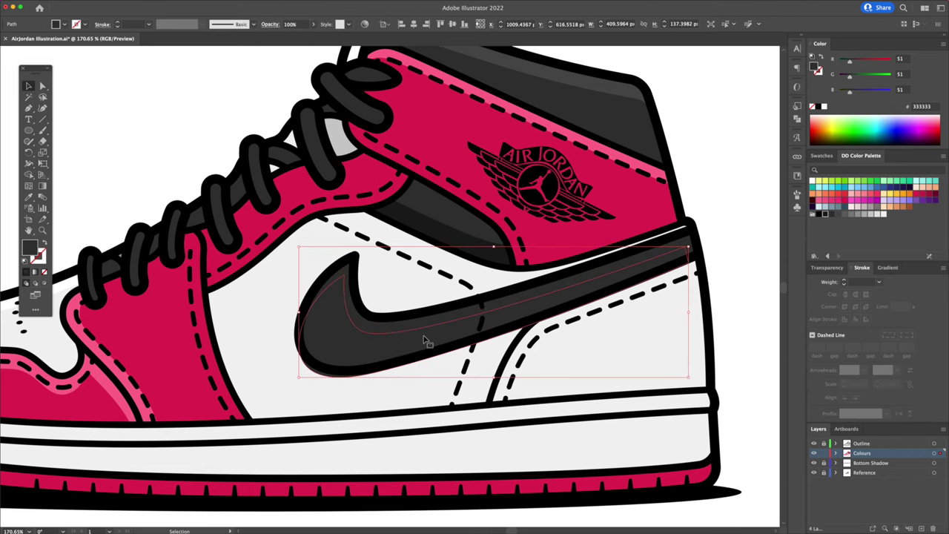
{"action": "left_click_drag", "start_coordinate": [688, 246], "coordinate": [700, 242]}
Step: Cut away the swoosh overlap with Shape Builder and colour the remaining upper strip with the collar highlight's #4D4D4D grey
{"action": "left_click", "coordinate": [529, 295], "text": "shift"}
{"action": "key", "text": "shift+m"}
{"action": "left_click_drag", "start_coordinate": [398, 349], "coordinate": [393, 369]}
{"action": "key", "text": "v"}
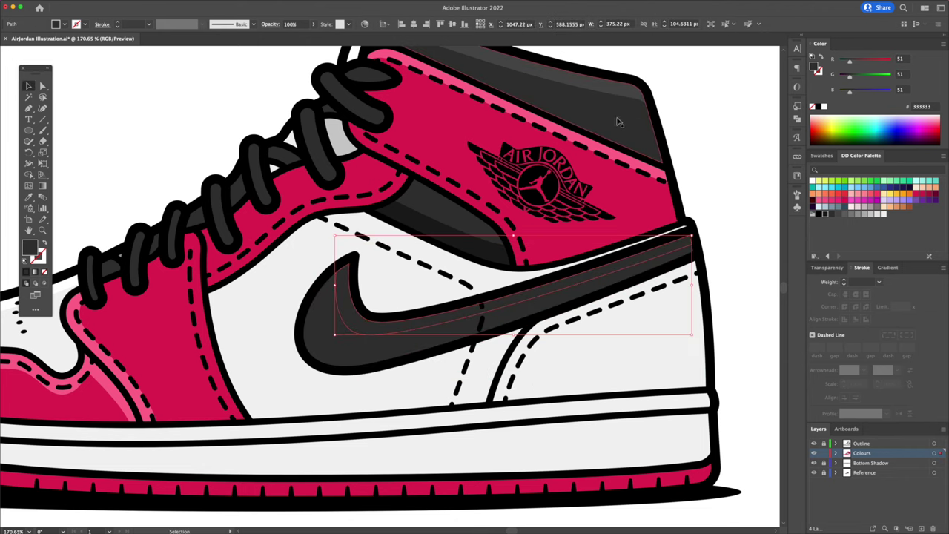
{"action": "key", "text": "i"}
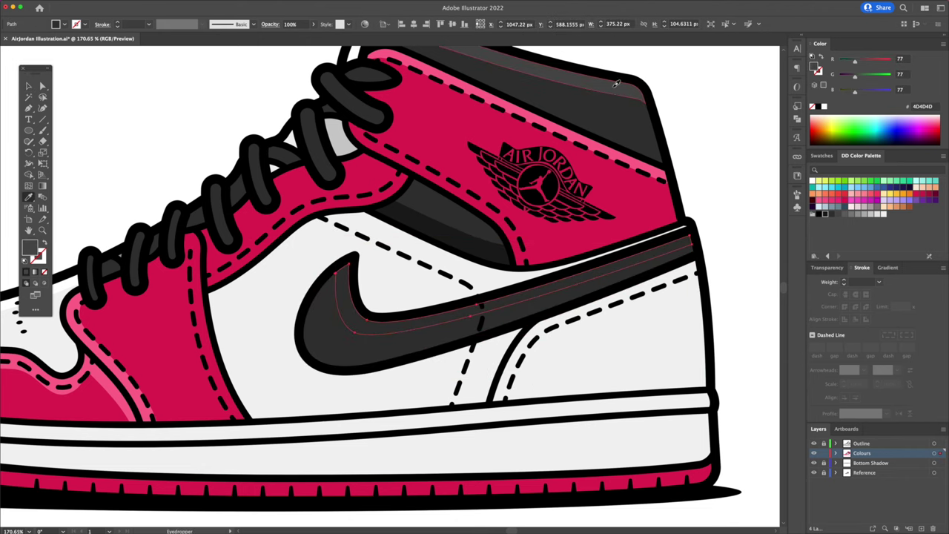
{"action": "left_click", "coordinate": [624, 95]}
Step: Duplicate the light grey heel panel in place and offset the copy up and left
{"action": "left_click", "coordinate": [685, 310]}
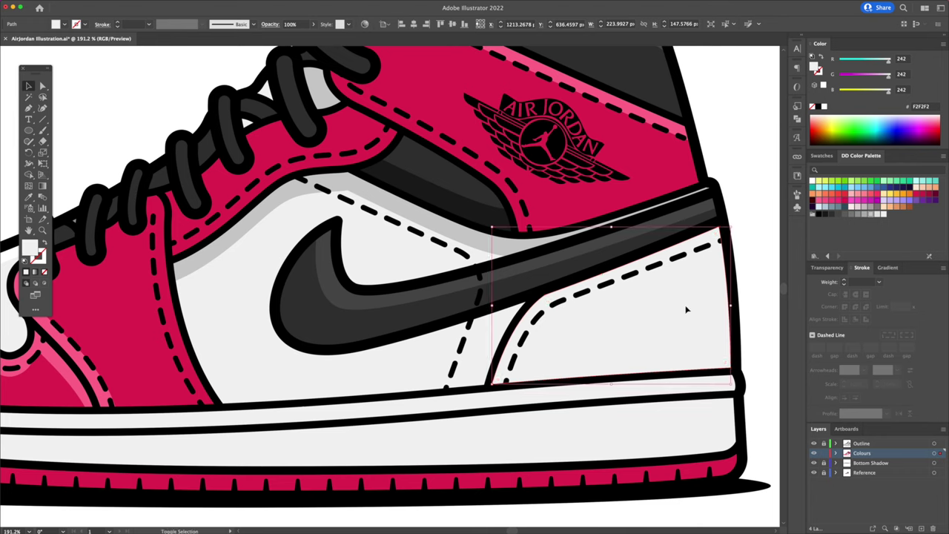
{"action": "key", "text": "Up"}
{"action": "key", "text": "Up"}
{"action": "key", "text": "Up"}
{"action": "key", "text": "Up"}
{"action": "key", "text": "Up"}
{"action": "key", "text": "Up"}
{"action": "key", "text": "Up"}
{"action": "key", "text": "Up"}
{"action": "key", "text": "Up"}
{"action": "key", "text": "Up"}
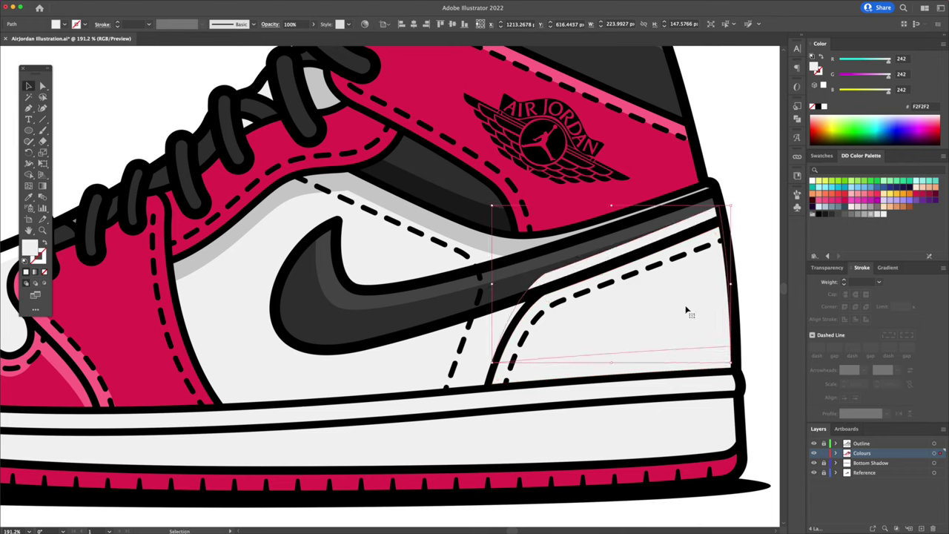
{"action": "key", "text": "Left"}
{"action": "key", "text": "Left"}
{"action": "key", "text": "Left"}
{"action": "key", "text": "Left"}
{"action": "key", "text": "Left"}
{"action": "key", "text": "Left"}
{"action": "key", "text": "Left"}
{"action": "key", "text": "Left"}
{"action": "key", "text": "Left"}
{"action": "key", "text": "Left"}
{"action": "key", "text": "shift+Left"}
Step: Use Shape Builder on the heel panel and its copy to leave a shadow strip along the rear and lower edges
{"action": "left_click", "coordinate": [713, 323], "text": "shift"}
{"action": "key", "text": "shift+m"}
{"action": "left_click_drag", "start_coordinate": [642, 313], "coordinate": [630, 246]}
{"action": "key", "text": "v"}
{"action": "key", "text": "super+shift+a"}
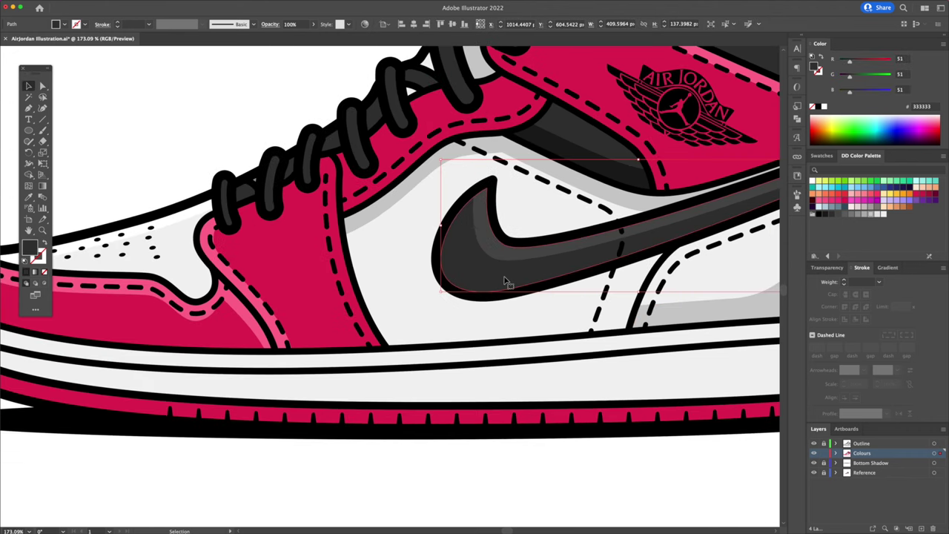
Step: Place a copy of the swoosh slightly below the original, colour it with the heel shadow's #CCCCCC grey, and send it backward
{"action": "left_click_drag", "start_coordinate": [504, 282], "coordinate": [512, 307]}
{"action": "key", "text": "i"}
{"action": "left_click", "coordinate": [684, 311]}
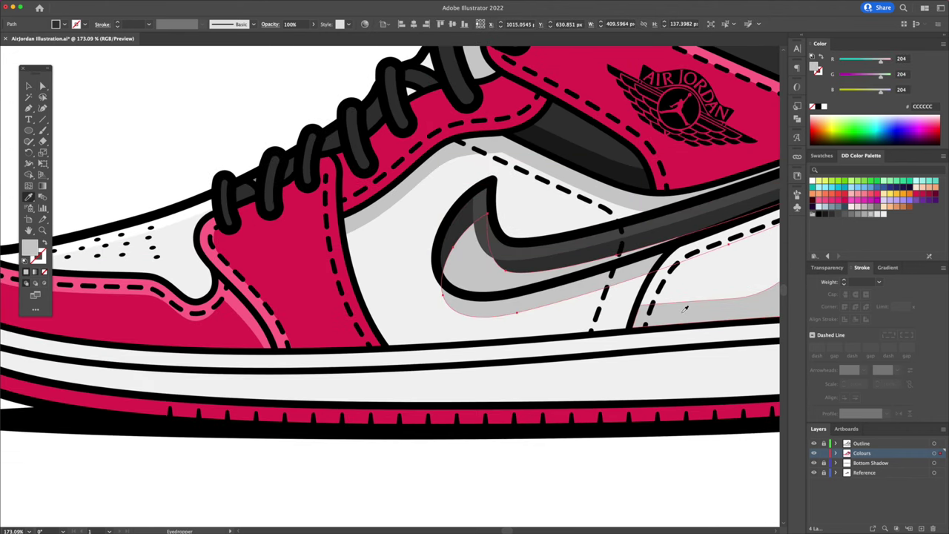
{"action": "key", "text": "super+bracketleft"}
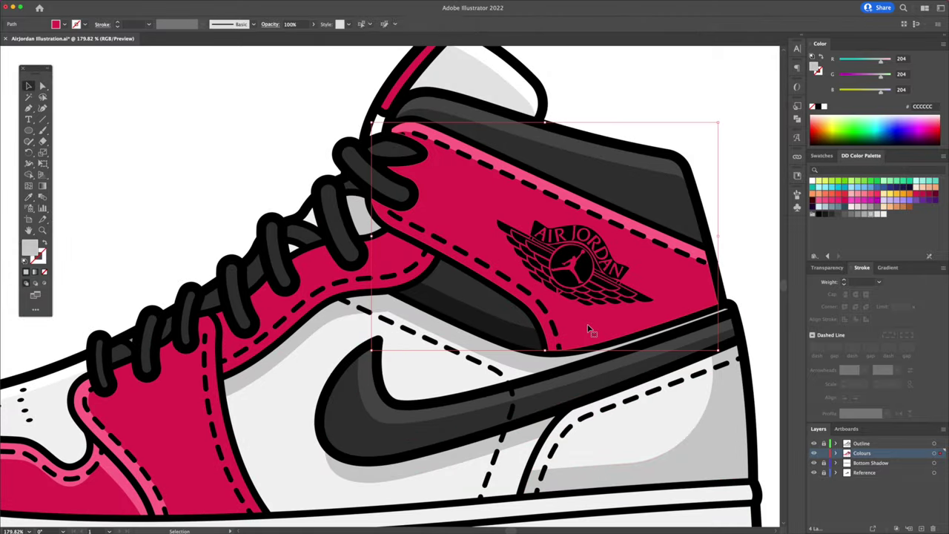
Step: Duplicate the red ankle panel in place and offset the copy about 11 px right and 21 px up
{"action": "left_click", "coordinate": [589, 329]}
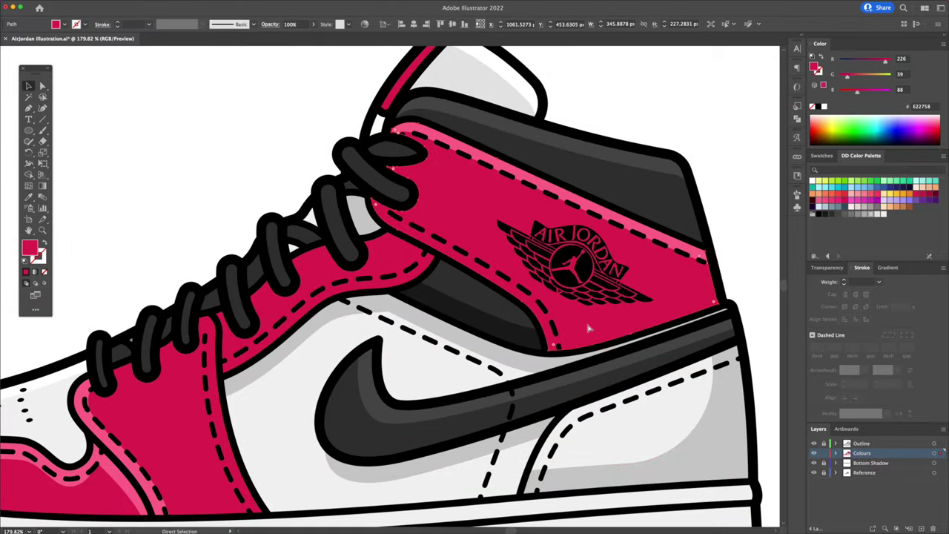
{"action": "key", "text": "shift+Up"}
{"action": "key", "text": "shift+Right"}
{"action": "key", "text": "Up"}
{"action": "key", "text": "Up"}
{"action": "key", "text": "Right"}
{"action": "key", "text": "Right"}
{"action": "key", "text": "Right"}
{"action": "key", "text": "Right"}
{"action": "key", "text": "Right"}
{"action": "key", "text": "Up"}
{"action": "key", "text": "Up"}
{"action": "key", "text": "Up"}
{"action": "key", "text": "Up"}
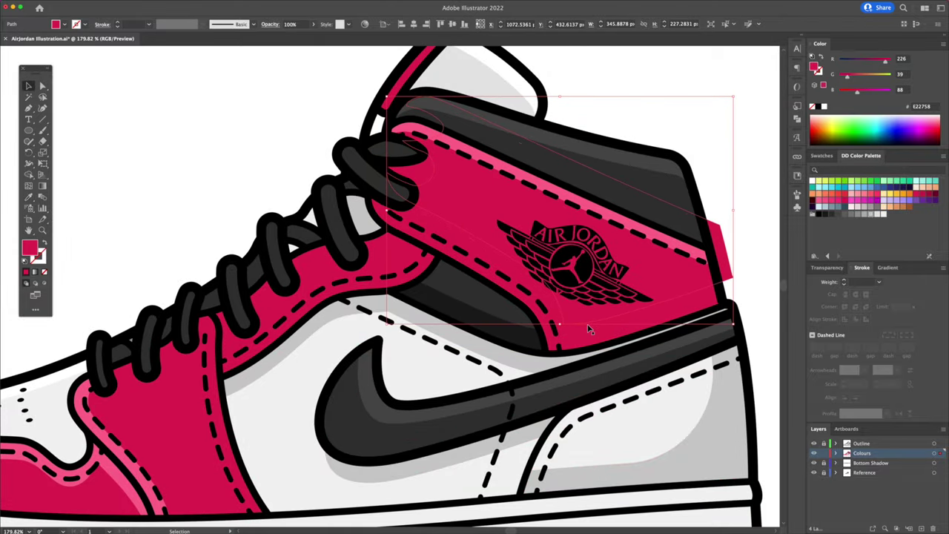
Step: Use Shape Builder on the ankle panel and its copy to leave a shadow strip along the panel's lower edges
{"action": "left_click", "coordinate": [587, 333], "text": "shift"}
{"action": "key", "text": "shift+m"}
{"action": "left_click_drag", "start_coordinate": [552, 230], "coordinate": [510, 140]}
{"action": "left_click", "coordinate": [414, 171], "text": "alt"}
{"action": "left_click", "coordinate": [418, 142], "text": "alt"}
{"action": "left_click", "coordinate": [402, 191], "text": "alt"}
{"action": "key", "text": "v"}
Step: Colour the ankle panel's lower strip dark red #AA1D3F and adjust its inner corner
{"action": "key", "text": "super+shift+a"}
{"action": "left_click", "coordinate": [557, 332]}
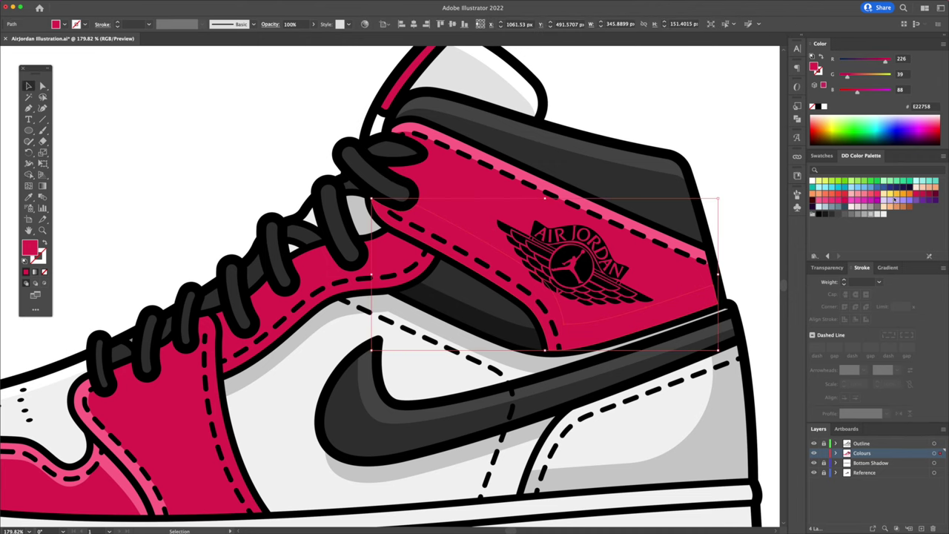
{"action": "left_click", "coordinate": [926, 195]}
{"action": "key", "text": "a"}
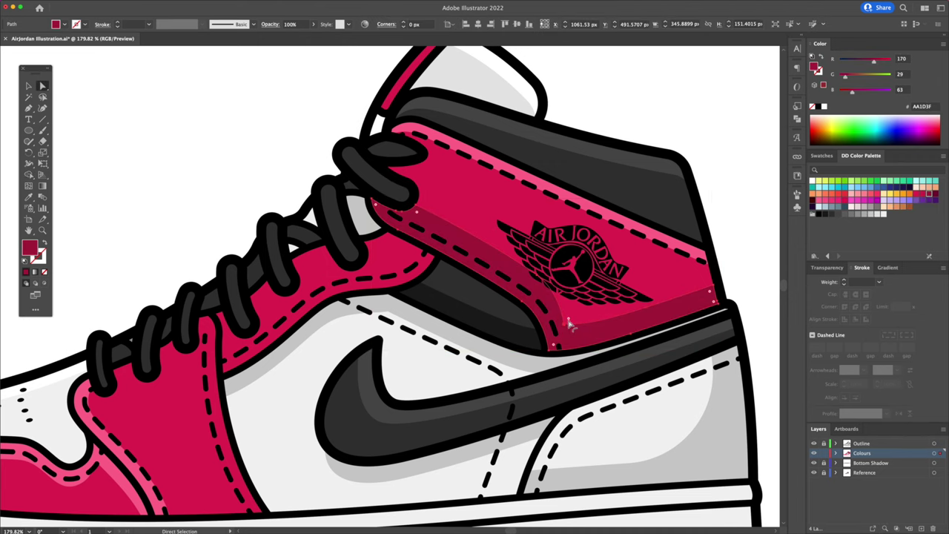
{"action": "left_click_drag", "start_coordinate": [612, 253], "coordinate": [632, 216]}
Step: Use Shape Builder on the red middle lace panel and its raised copy to leave a shadow strip along the lower edge
{"action": "scroll", "coordinate": [512, 239], "scroll_direction": "left", "scroll_amount": 4}
{"action": "key", "text": "v"}
{"action": "left_click", "coordinate": [513, 238]}
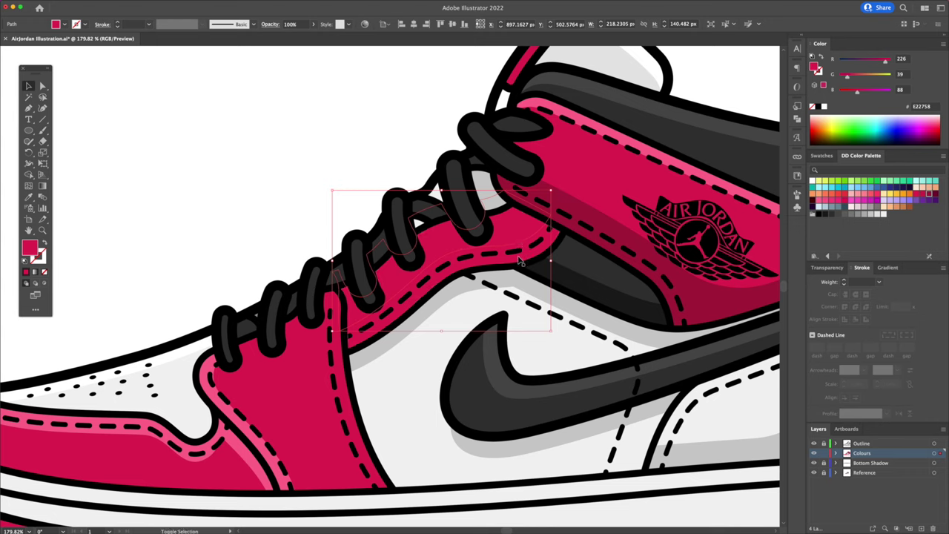
{"action": "left_click", "coordinate": [521, 260], "text": "shift"}
{"action": "key", "text": "shift+m"}
{"action": "left_click_drag", "start_coordinate": [417, 223], "coordinate": [477, 224]}
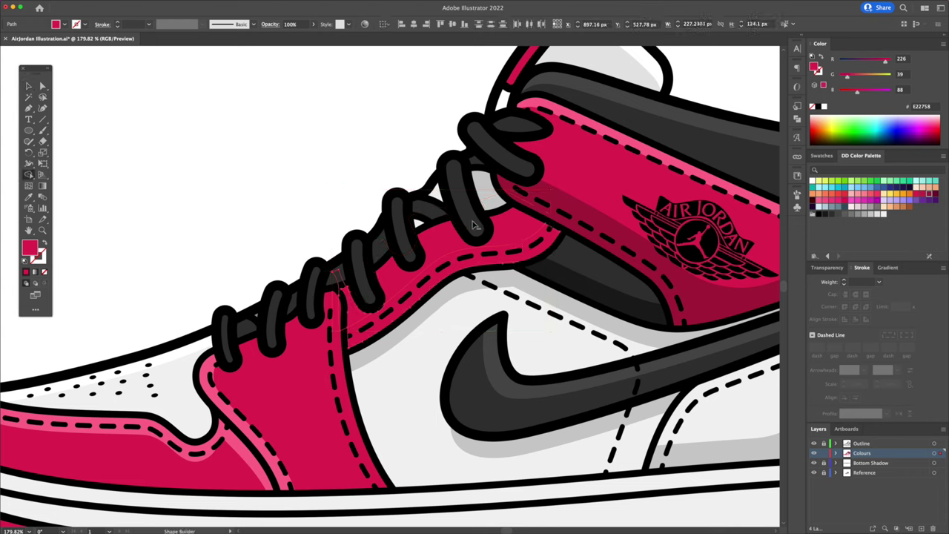
{"action": "left_click", "coordinate": [338, 282], "text": "alt"}
{"action": "key", "text": "v"}
{"action": "left_click", "coordinate": [287, 208]}
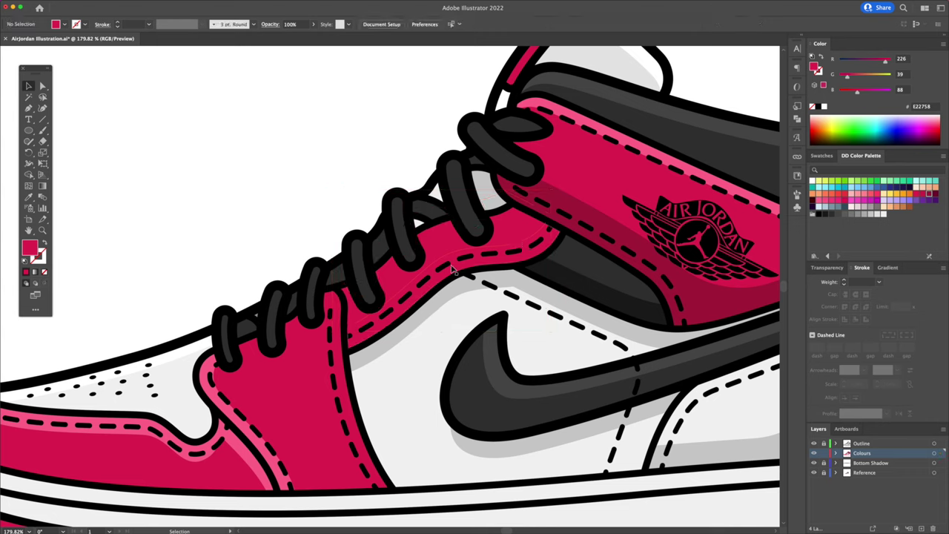
Step: Colour the middle lace panel's lower strip with the ankle shadow's dark red #AA1D3F
{"action": "left_click", "coordinate": [452, 274]}
{"action": "key", "text": "i"}
{"action": "left_click", "coordinate": [591, 203]}
Step: Duplicate the red front lace panel behind the toe box in place and offset the copy about 24 px left
{"action": "key", "text": "v"}
{"action": "left_click_drag", "start_coordinate": [305, 392], "coordinate": [485, 284]}
{"action": "left_click", "coordinate": [485, 283]}
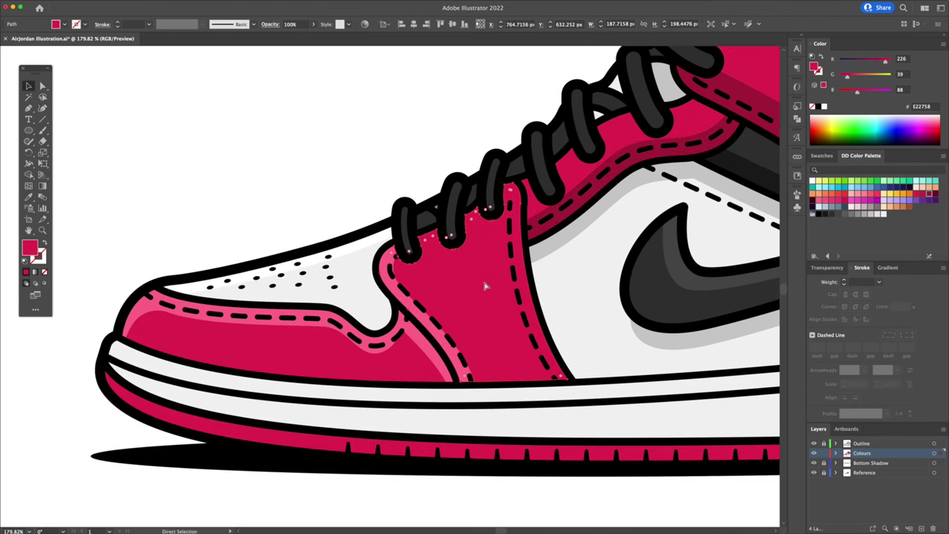
{"action": "key", "text": "shift+Left"}
{"action": "key", "text": "shift+Left"}
{"action": "key", "text": "Right"}
{"action": "key", "text": "Right"}
{"action": "key", "text": "Right"}
{"action": "key", "text": "Right"}
{"action": "key", "text": "Right"}
{"action": "key", "text": "Right"}
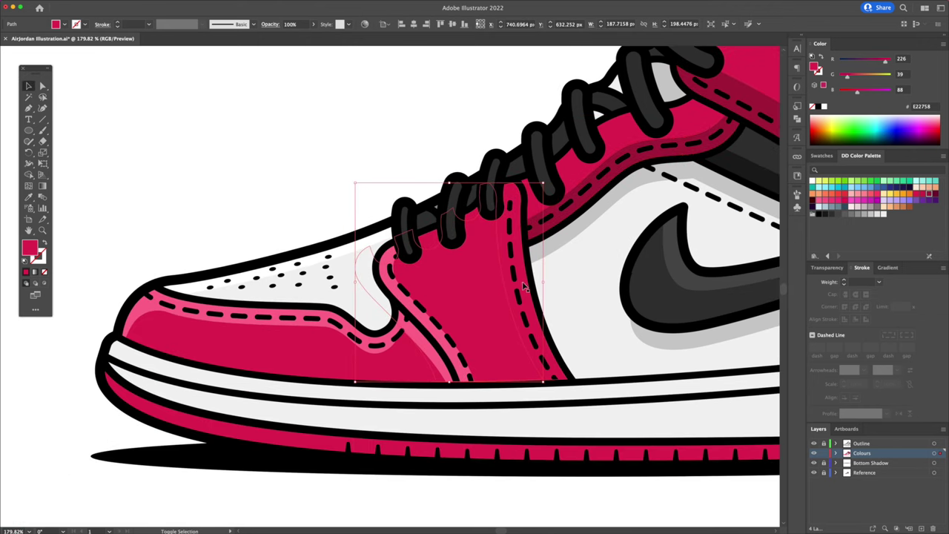
Step: Use Shape Builder on the front lace panel and its copy to leave a rear shadow strip, and delete the leftover pieces
{"action": "left_click", "coordinate": [523, 286], "text": "shift"}
{"action": "key", "text": "shift+m"}
{"action": "left_click_drag", "start_coordinate": [490, 193], "coordinate": [404, 243]}
{"action": "mouse_move", "coordinate": [445, 276]}
{"action": "left_mouse_down"}
{"action": "mouse_move", "coordinate": [369, 269]}
{"action": "mouse_move", "coordinate": [360, 219]}
{"action": "left_mouse_up"}
{"action": "left_click", "coordinate": [514, 226], "text": "alt"}
{"action": "key", "text": "Delete"}
{"action": "key", "text": "v"}
Step: Colour the front lace panel's rear strip with the neighbouring panel shadow's dark red #AA1D3F
{"action": "left_click", "coordinate": [516, 295]}
{"action": "key", "text": "i"}
{"action": "left_click", "coordinate": [567, 204]}
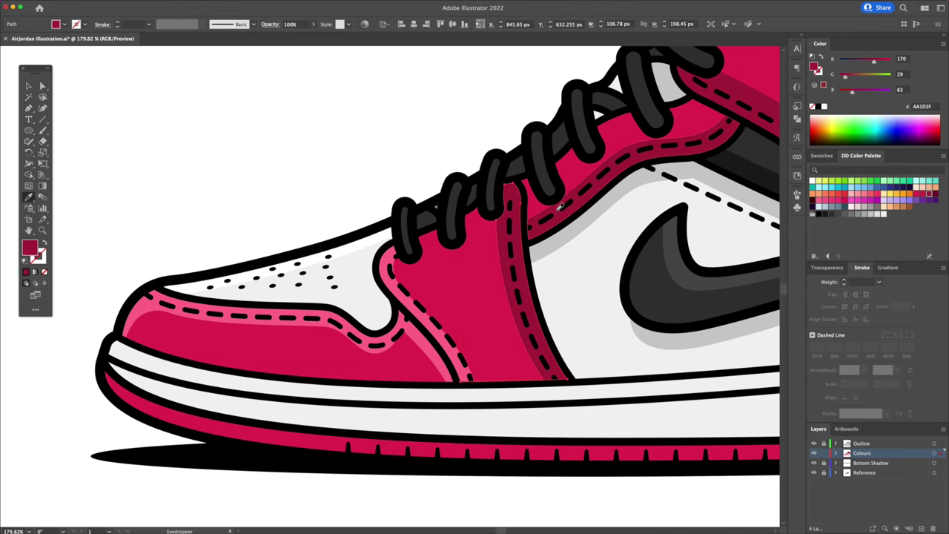
Step: Duplicate the light grey midsole in place and offset the copy about 10 px up
{"action": "key", "text": "v"}
{"action": "scroll", "coordinate": [562, 361], "scroll_direction": "down", "scroll_amount": 5}
{"action": "left_click", "coordinate": [564, 360]}
{"action": "key", "text": "Up"}
{"action": "key", "text": "Up"}
{"action": "key", "text": "Up"}
{"action": "key", "text": "Up"}
{"action": "key", "text": "Up"}
{"action": "key", "text": "Up"}
{"action": "key", "text": "Up"}
{"action": "key", "text": "Up"}
{"action": "key", "text": "Up"}
{"action": "key", "text": "Up"}
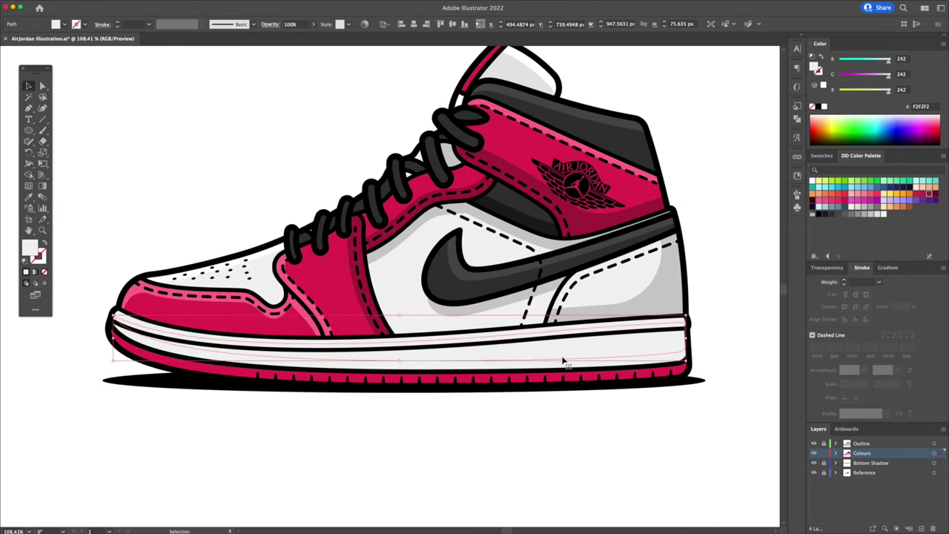
Step: Use Shape Builder on the midsole and its copy to leave a lower shadow strip, and colour it with the heel shadow's #CCCCCC grey
{"action": "key", "text": "super+shift+a"}
{"action": "key", "text": "shift+m"}
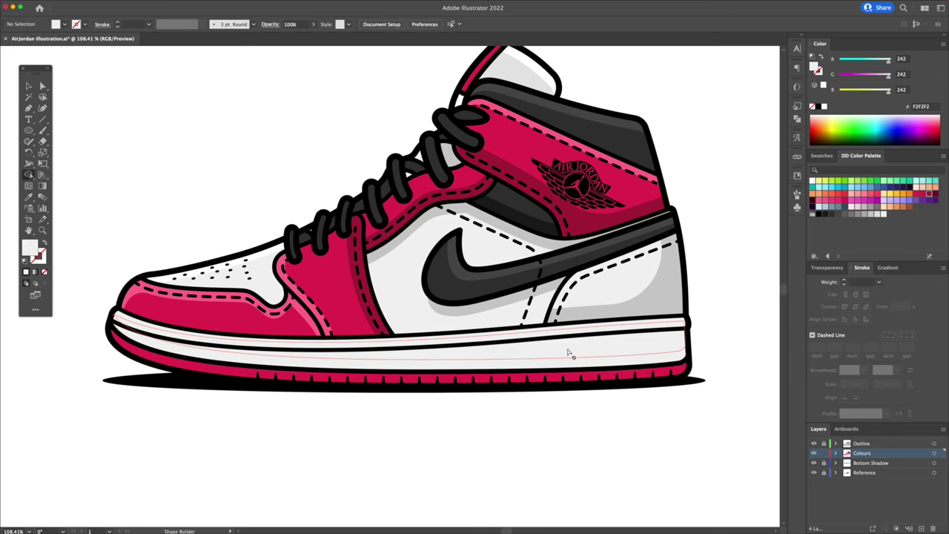
{"action": "key", "text": "v"}
{"action": "left_click", "coordinate": [629, 366]}
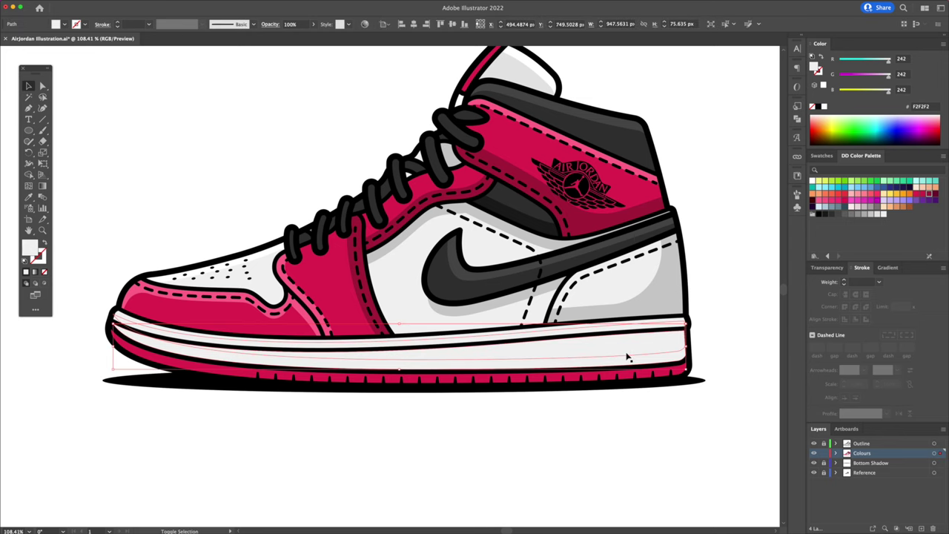
{"action": "key", "text": "shift+m"}
{"action": "left_click_drag", "start_coordinate": [627, 355], "coordinate": [631, 330]}
{"action": "key", "text": "v"}
{"action": "left_click", "coordinate": [684, 390]}
{"action": "left_click", "coordinate": [674, 363]}
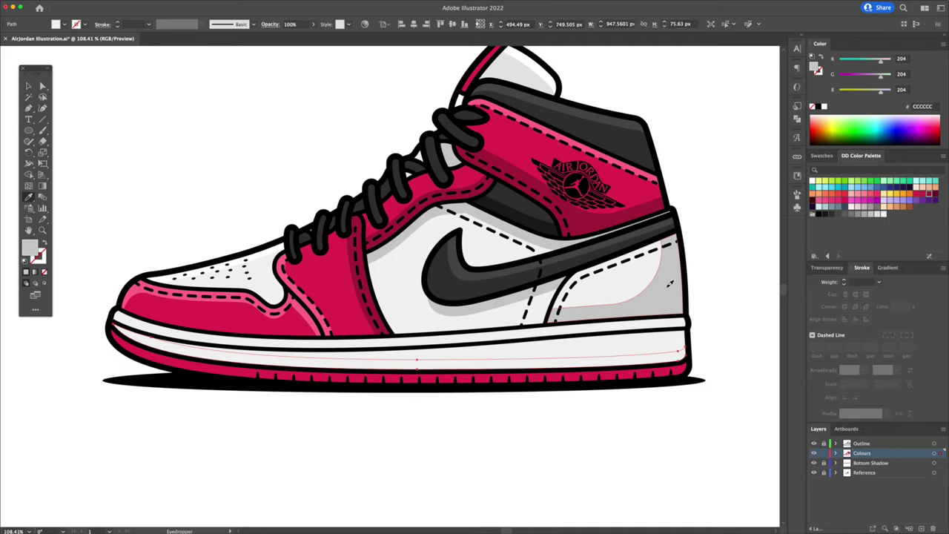